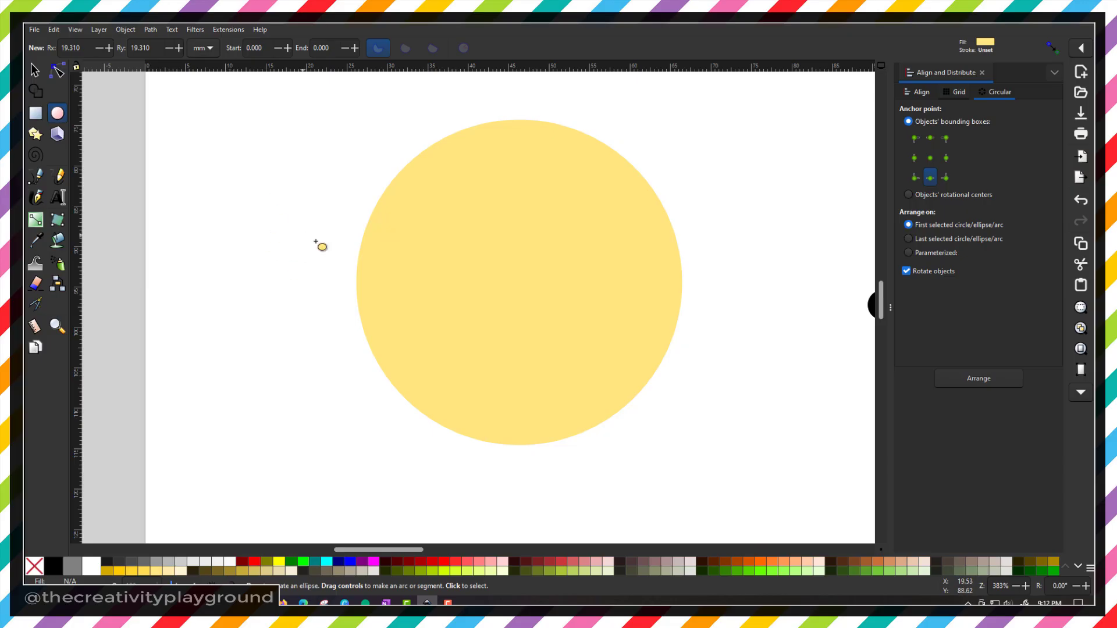
- Draw a black circle about 6.6 mm wide on the blank canvas beside the yellow circle
key(e)
click(55, 568)
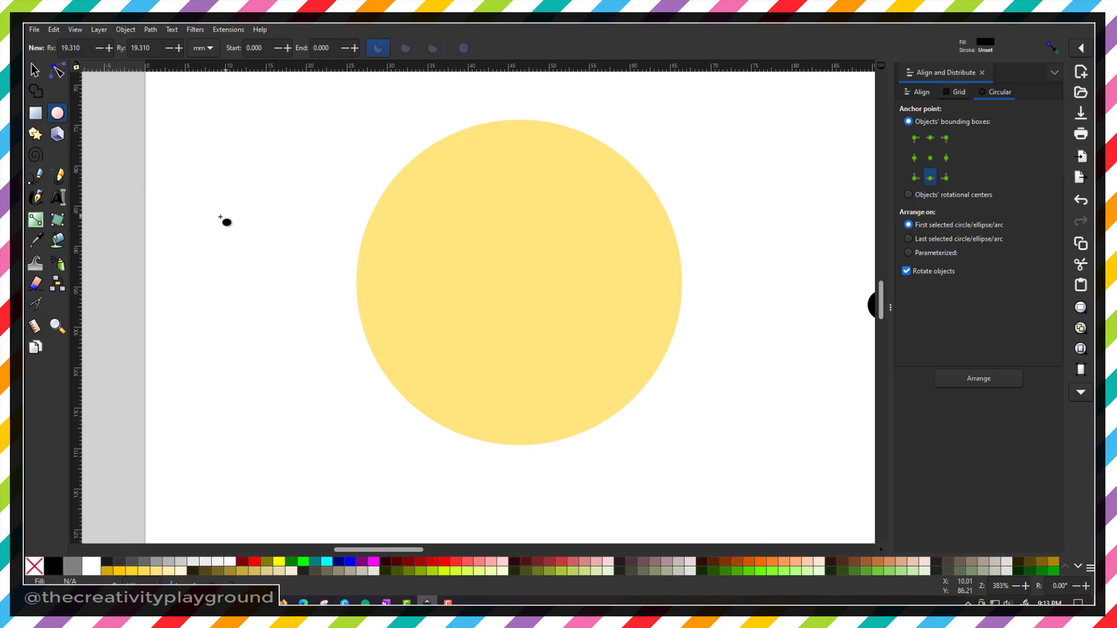
drag(205, 219, 260, 274)
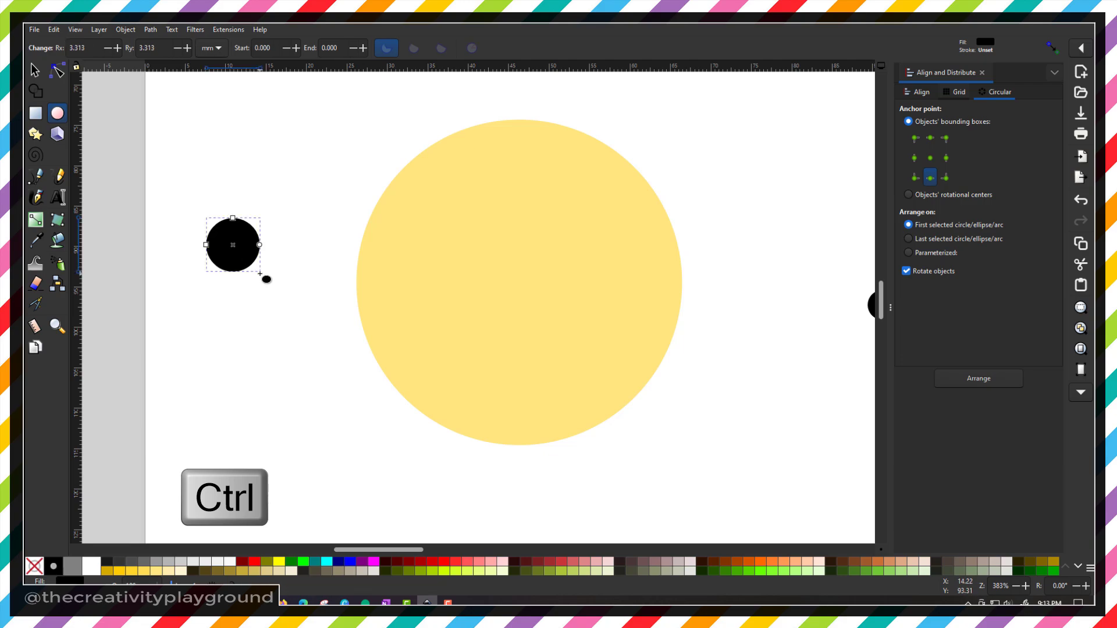
- Move the black circle onto the upper-left part of the yellow face and enlarge it proportionally to about 8.1 mm
key(s)
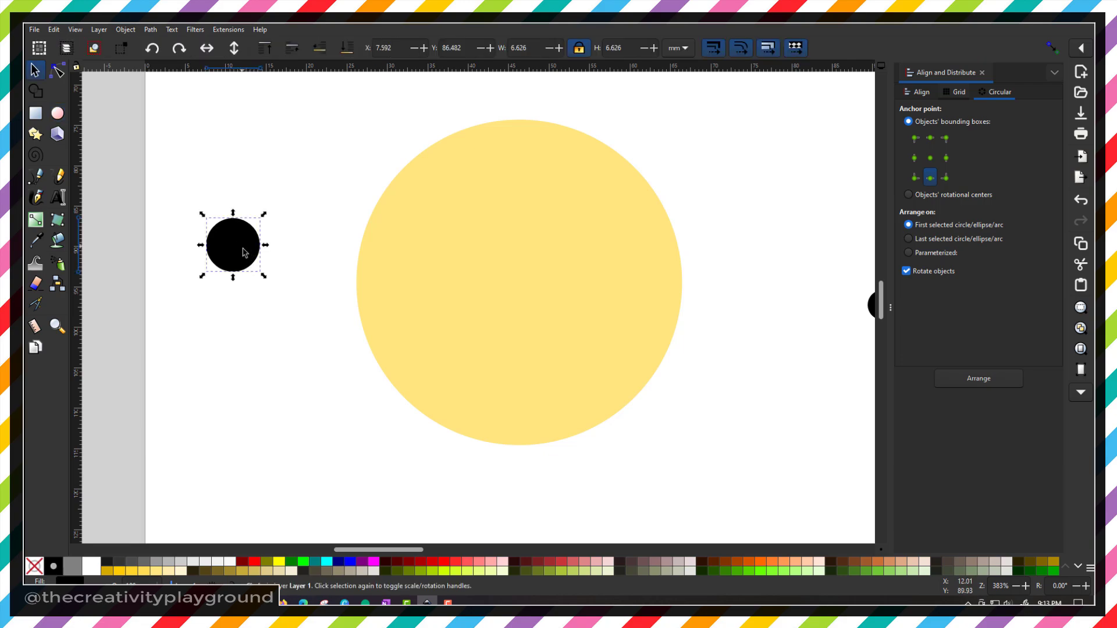
drag(250, 259, 472, 255)
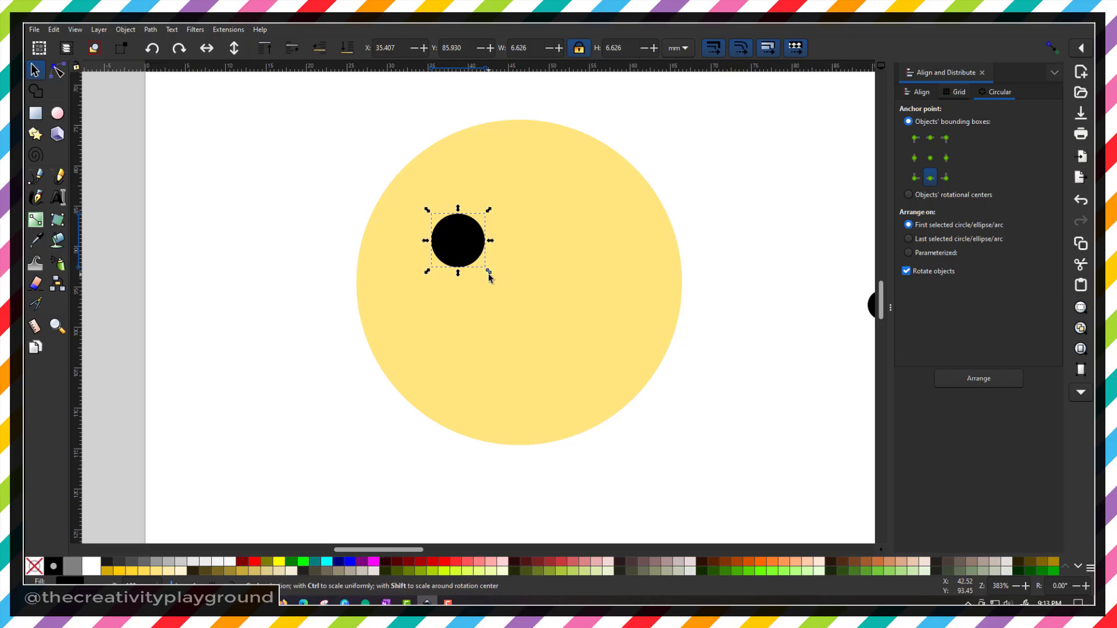
drag(490, 273, 510, 285)
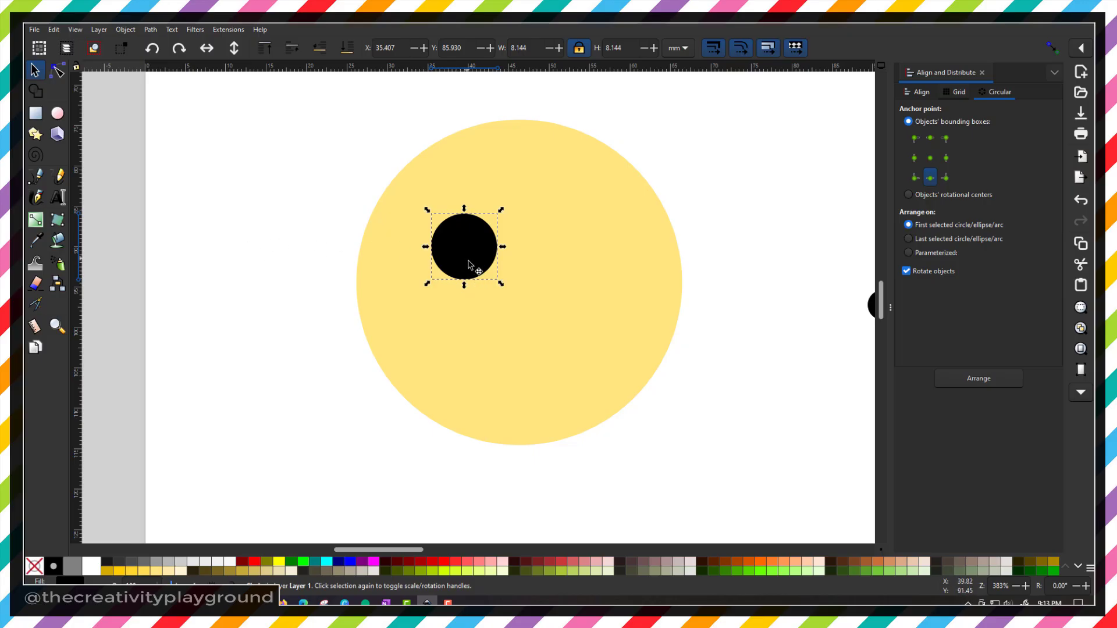
click(211, 226)
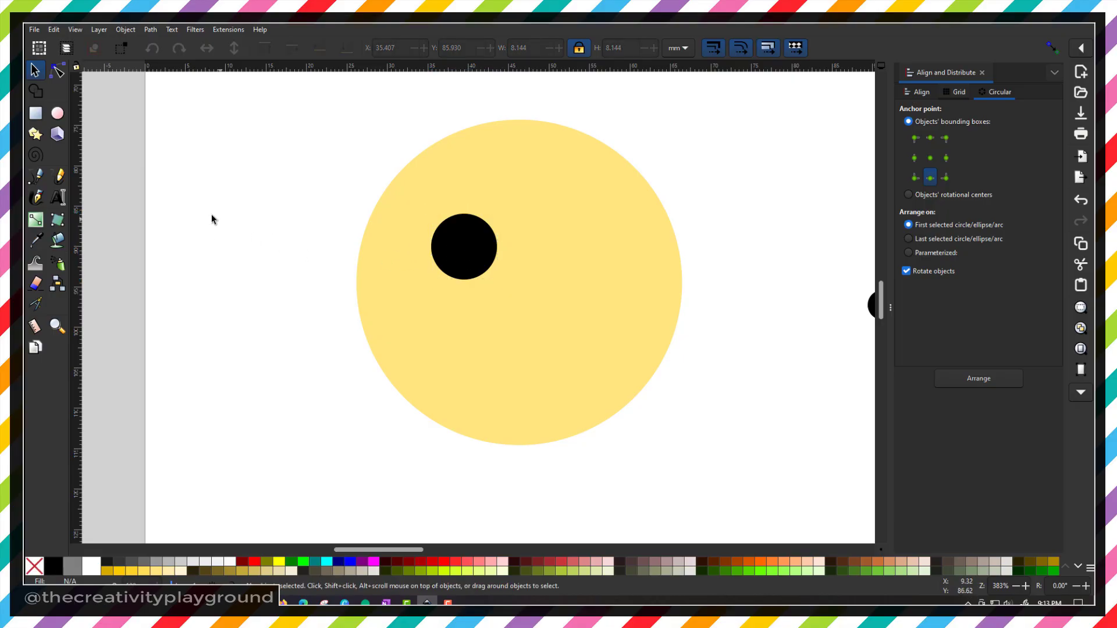
- Draw a white highlight circle about 2.3 mm wide in the upper-left part of the black eye
click(57, 113)
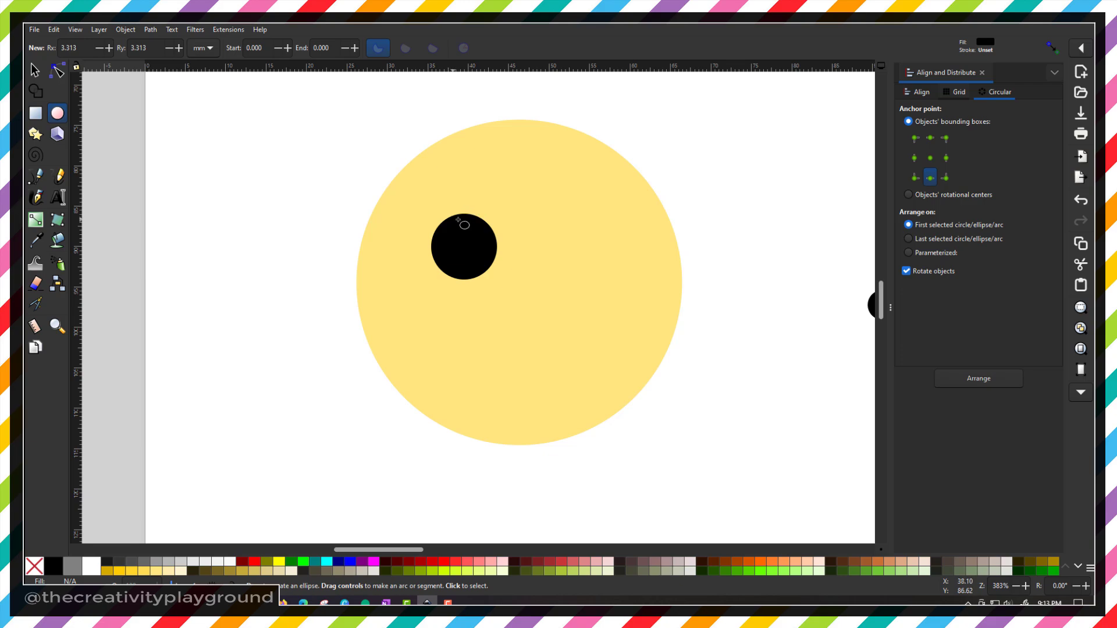
click(92, 563)
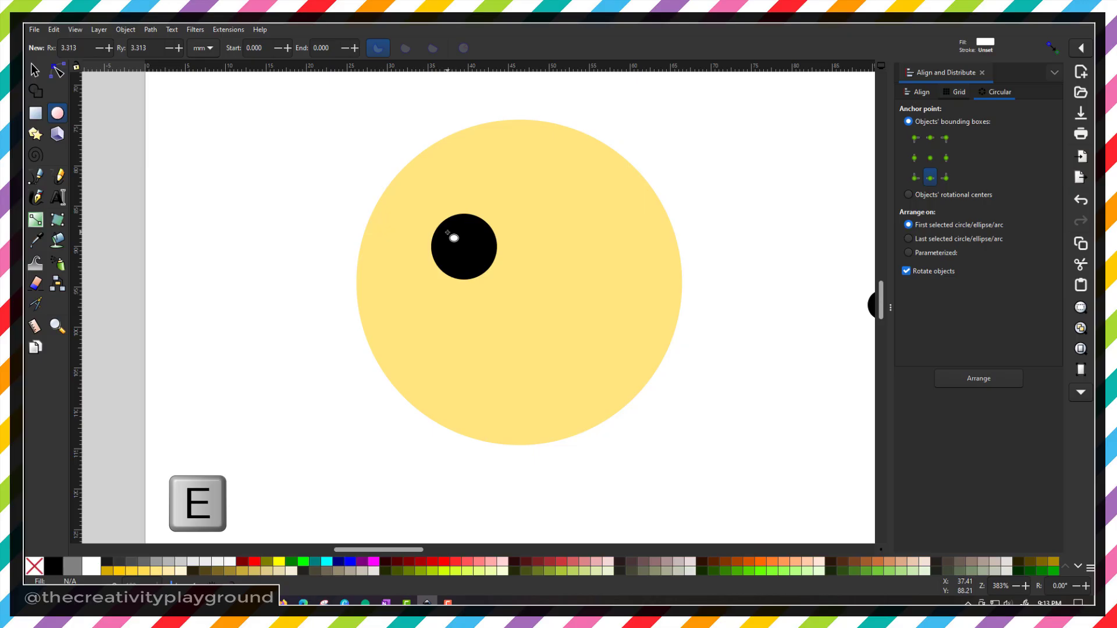
drag(448, 233, 464, 252)
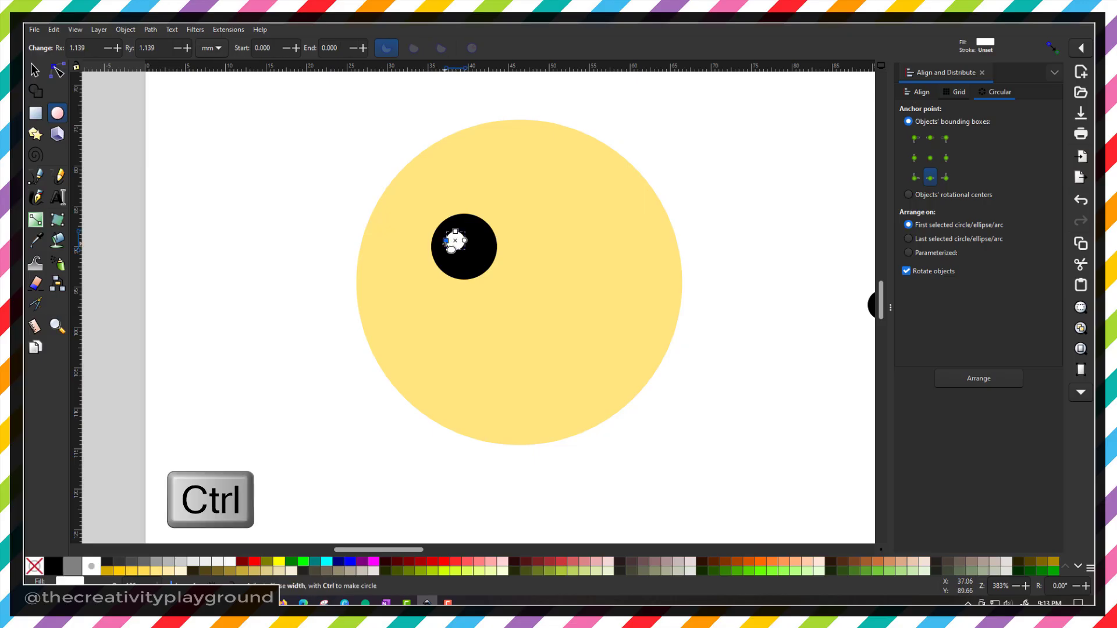
key(s)
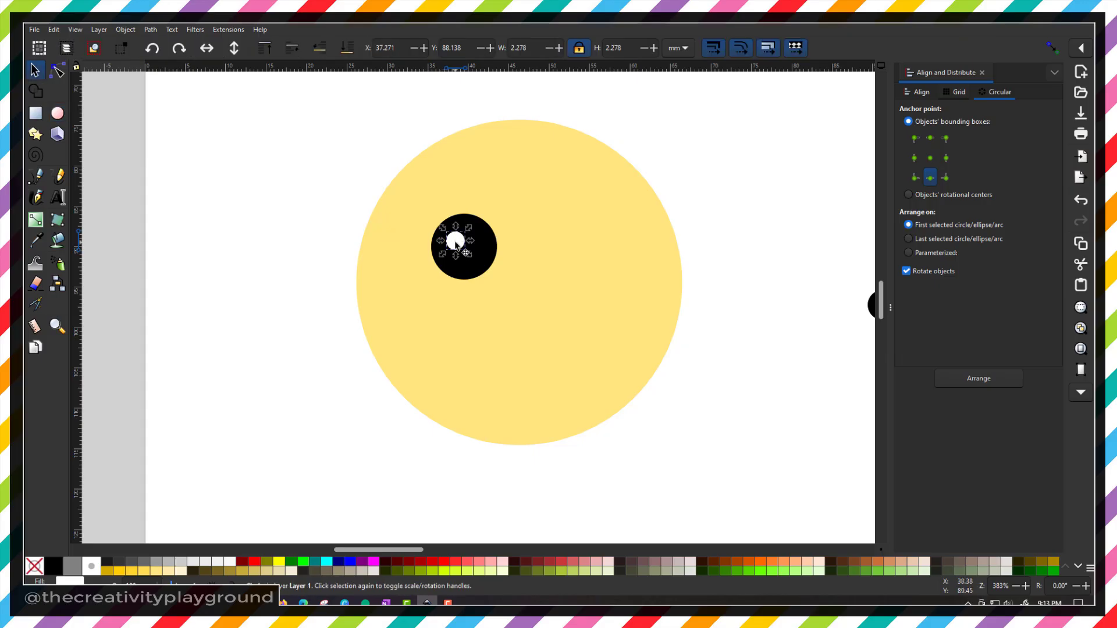
drag(456, 242, 453, 238)
key(s)
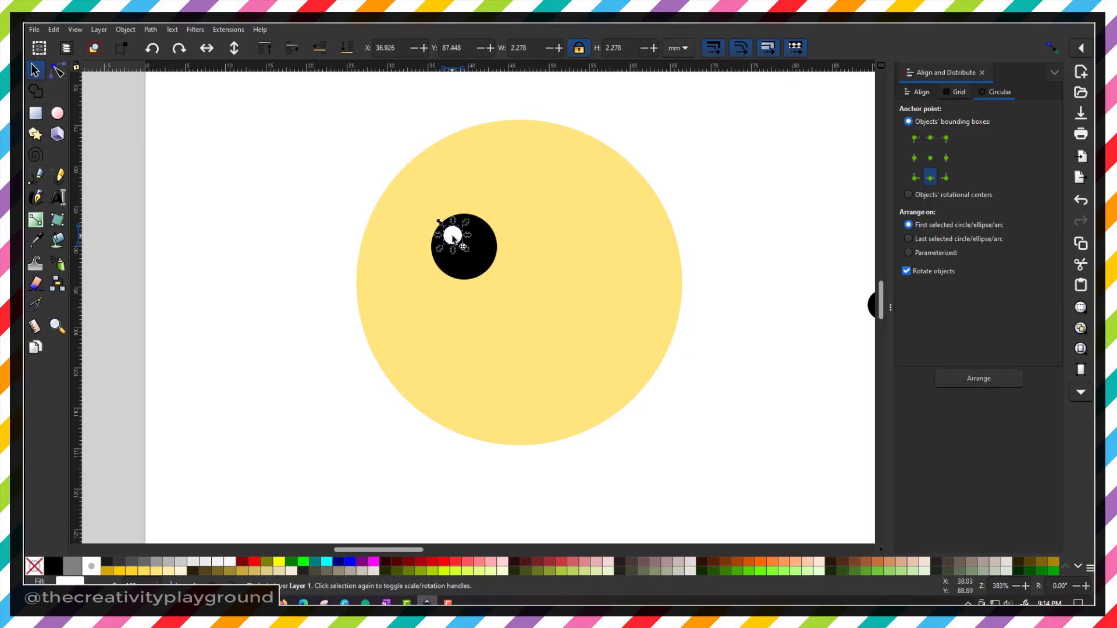
- Duplicate the highlight as a circle about 1.2 mm wide at the eye's lower right, and enlarge the original highlight to about 2.6 mm
key(ctrl+d)
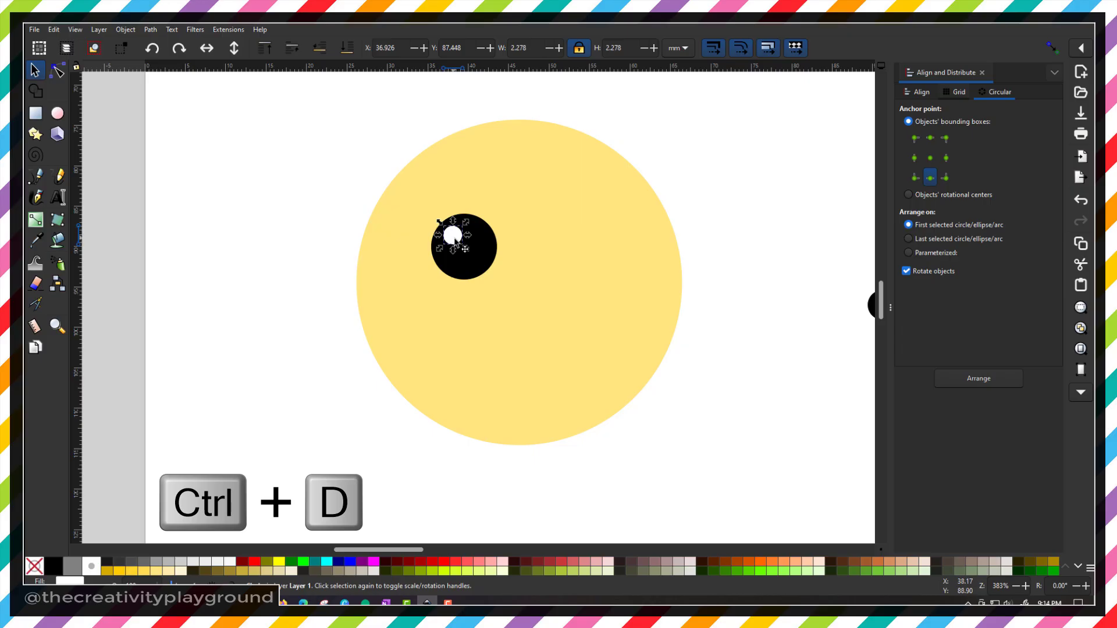
drag(455, 242, 478, 260)
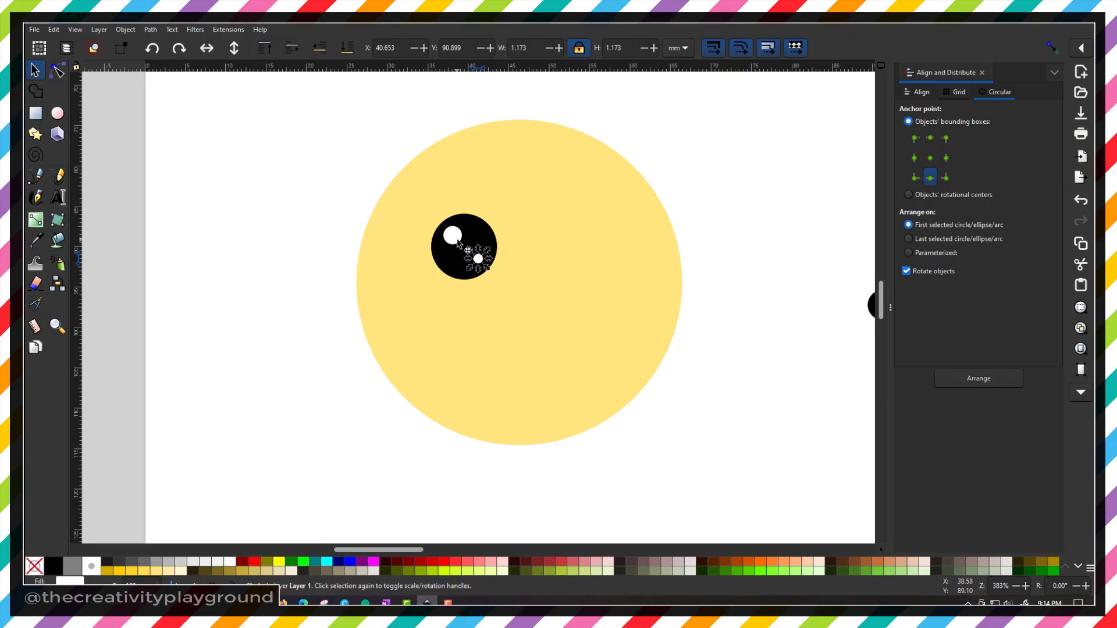
click(460, 240)
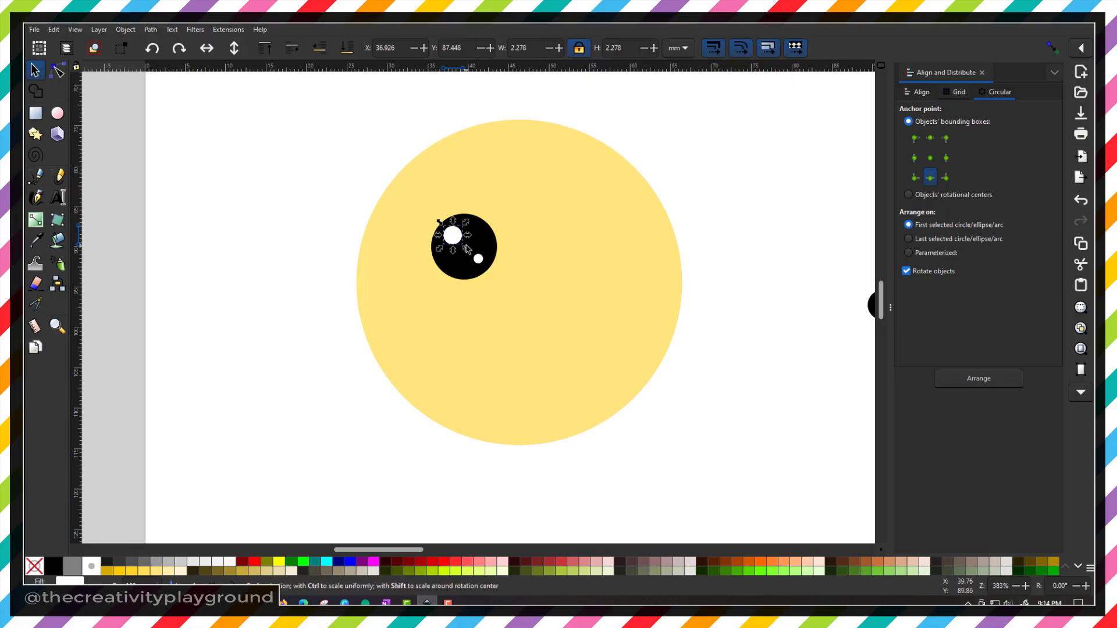
drag(466, 250, 469, 253)
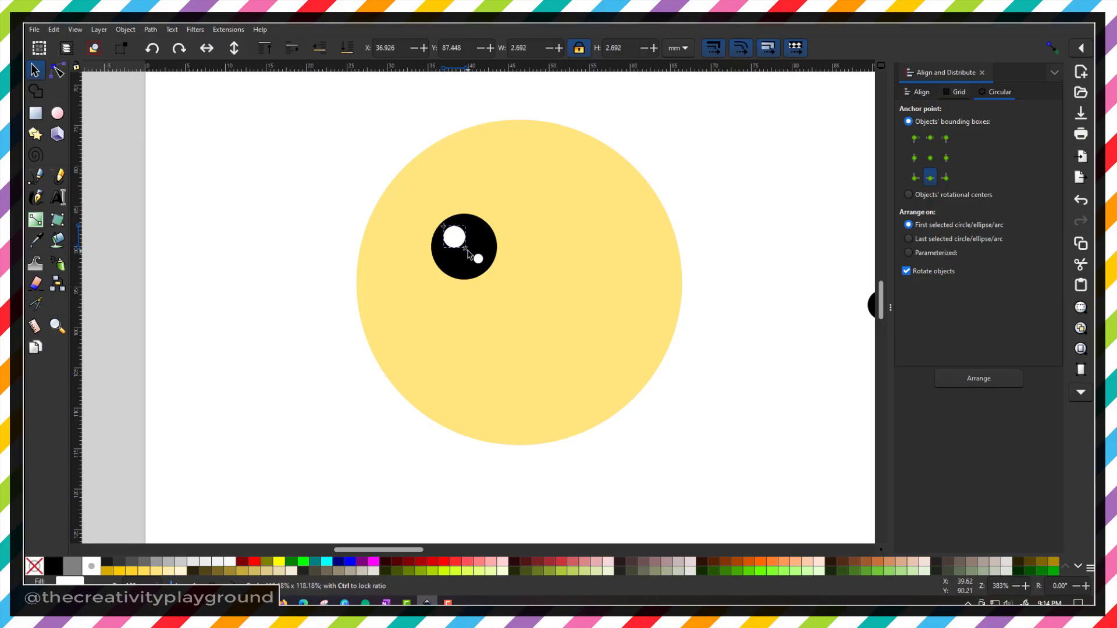
click(213, 209)
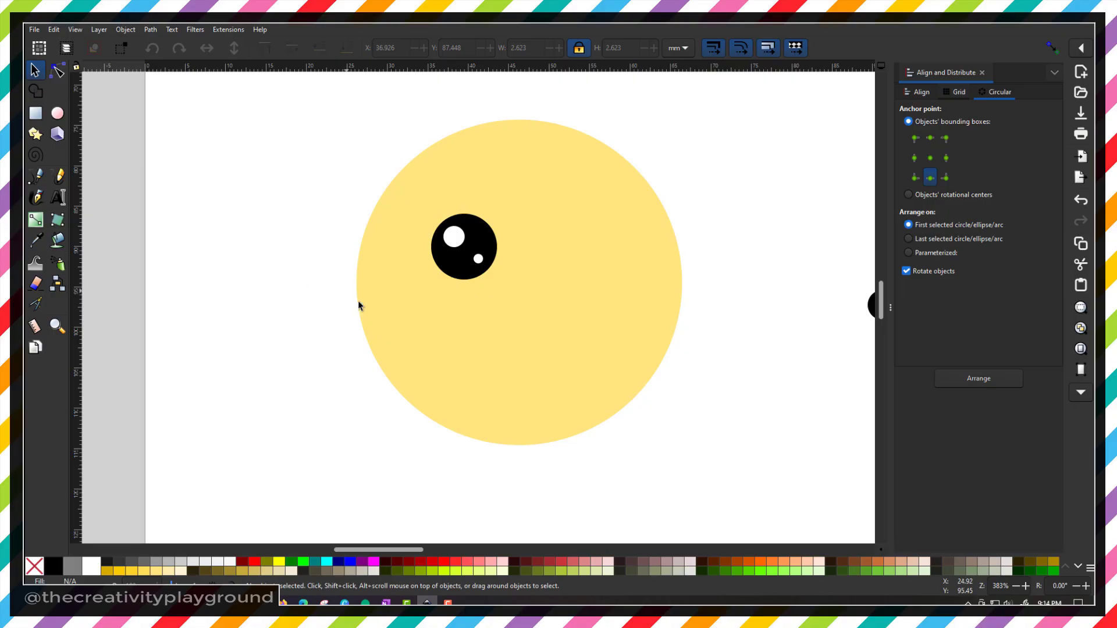
click(458, 243)
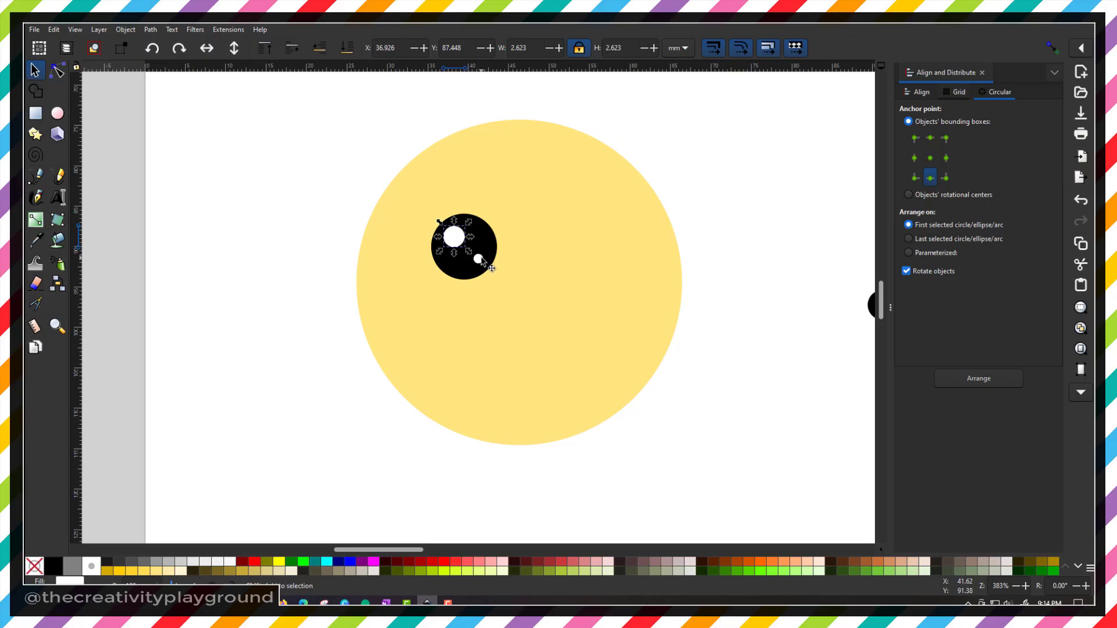
shift+click(479, 260)
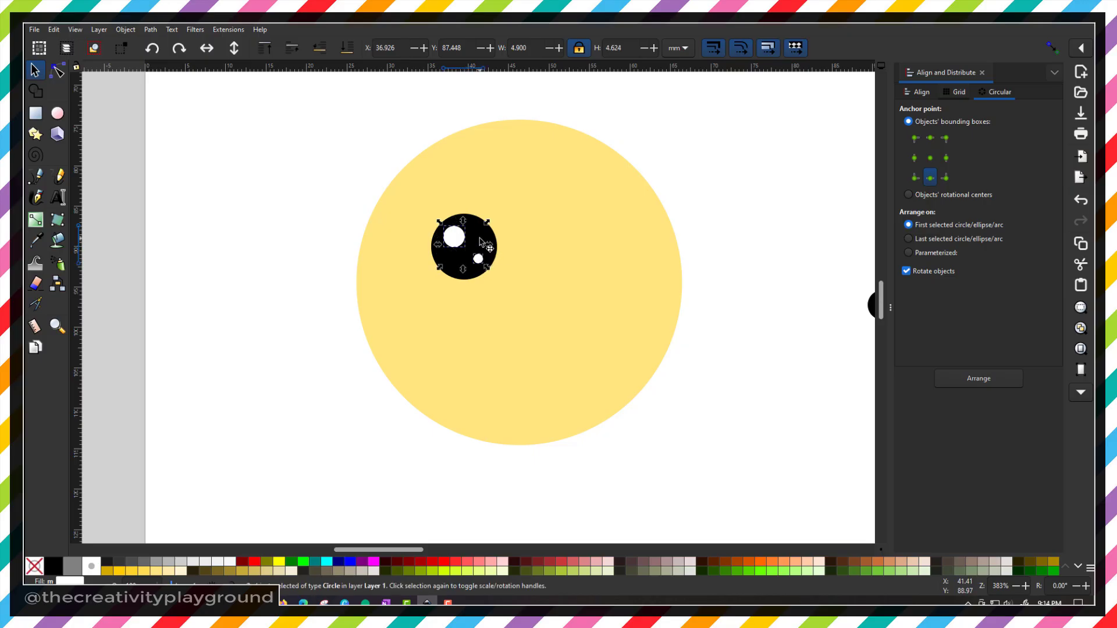
shift+click(480, 238)
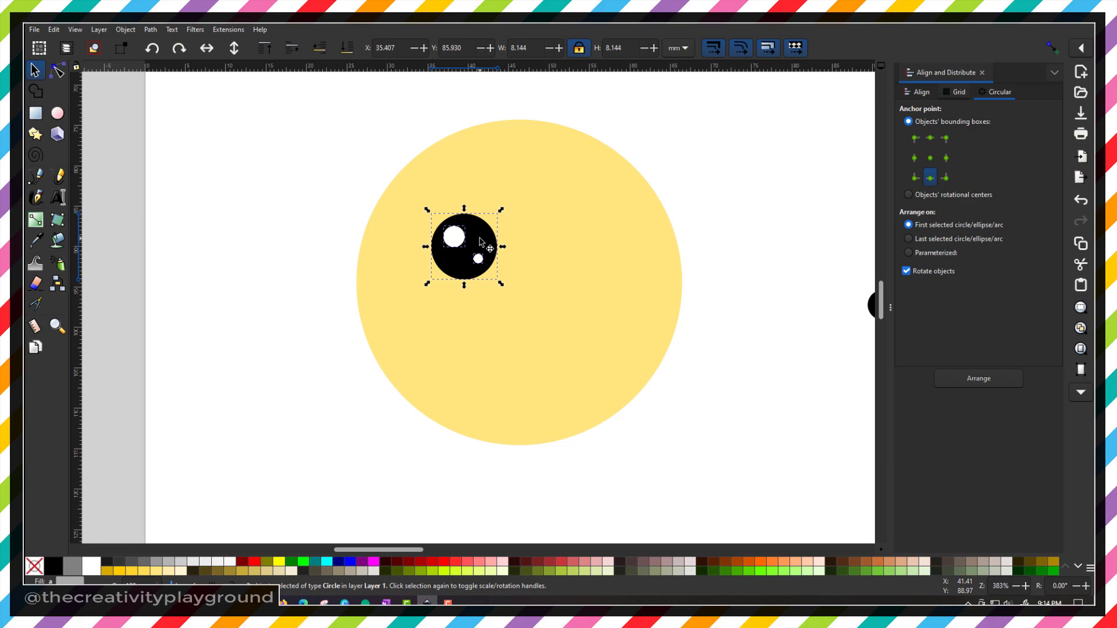
click(269, 230)
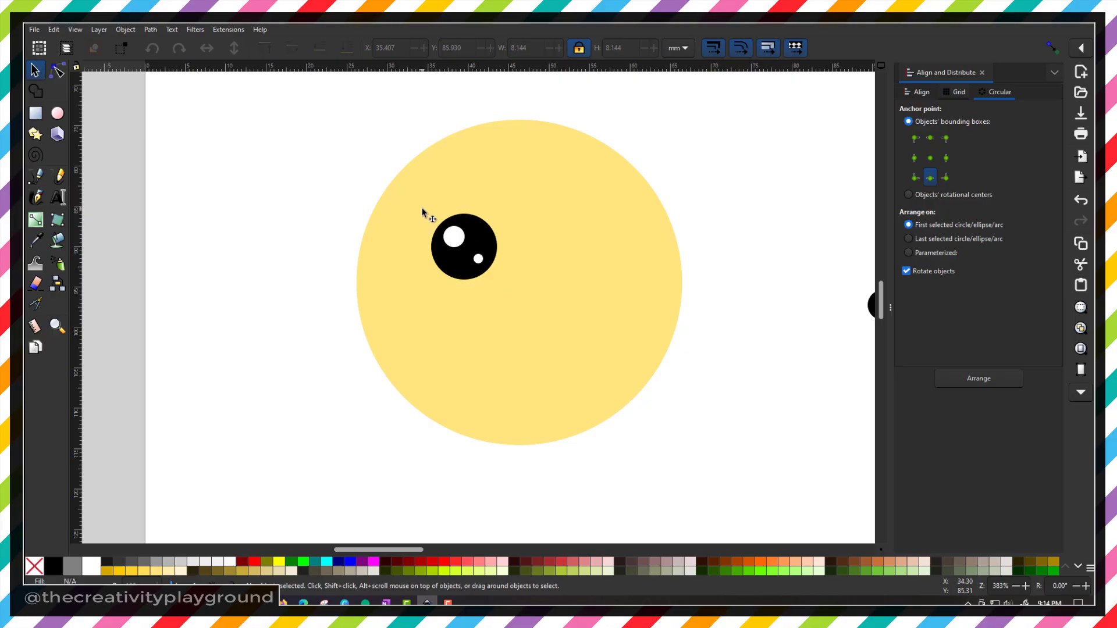
key(s)
mouse_move(451, 211)
mouse_down()
mouse_move(499, 251)
mouse_move(400, 204)
mouse_move(447, 214)
mouse_move(504, 267)
mouse_move(282, 268)
mouse_move(489, 221)
mouse_move(464, 191)
mouse_move(435, 204)
mouse_up()
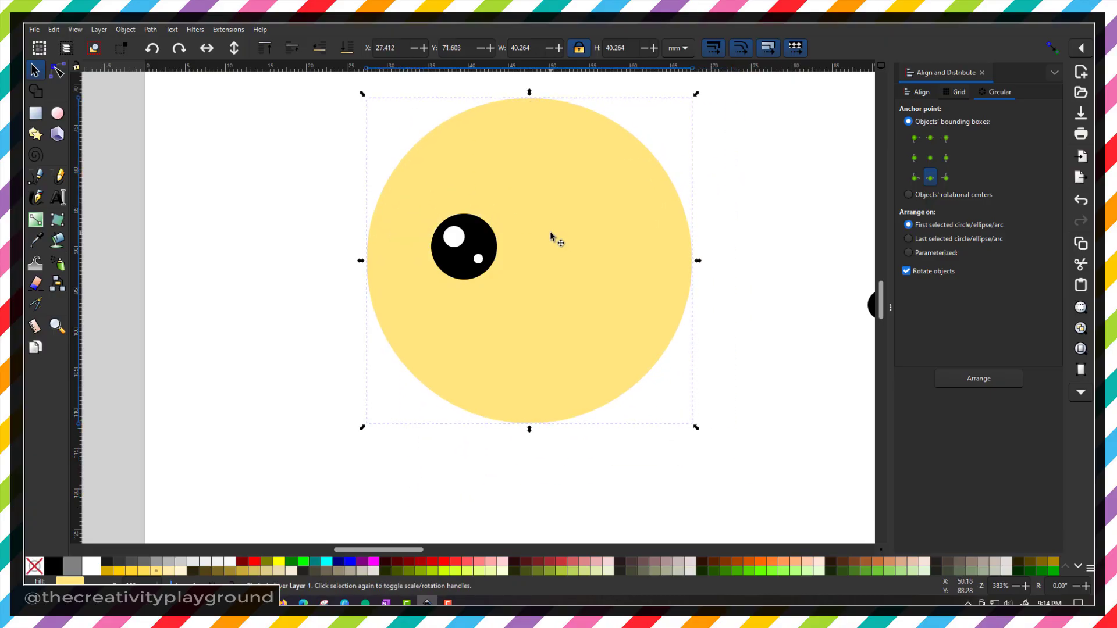
key(ctrl+z)
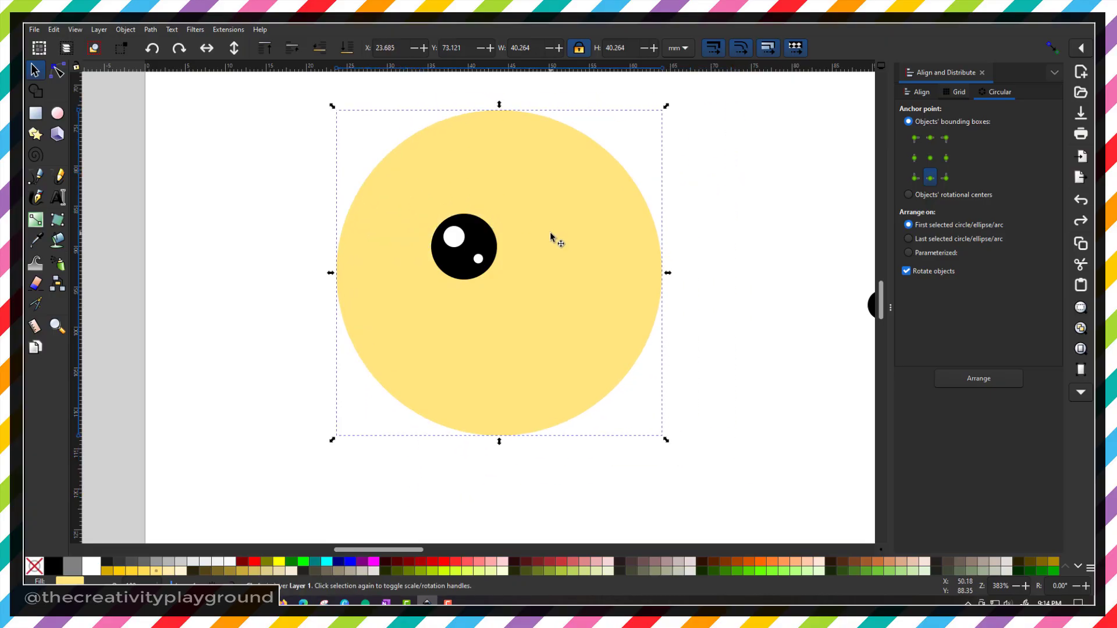
key(ctrl+z)
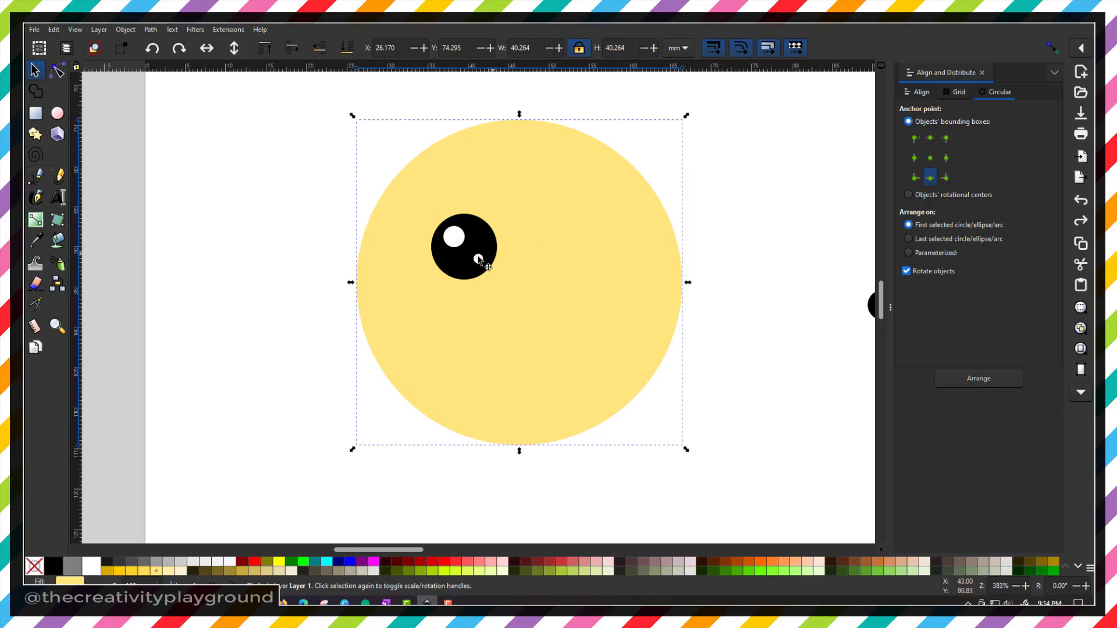
- Duplicate the black eye with both white highlights and move the copy horizontally to the right side of the face
click(453, 239)
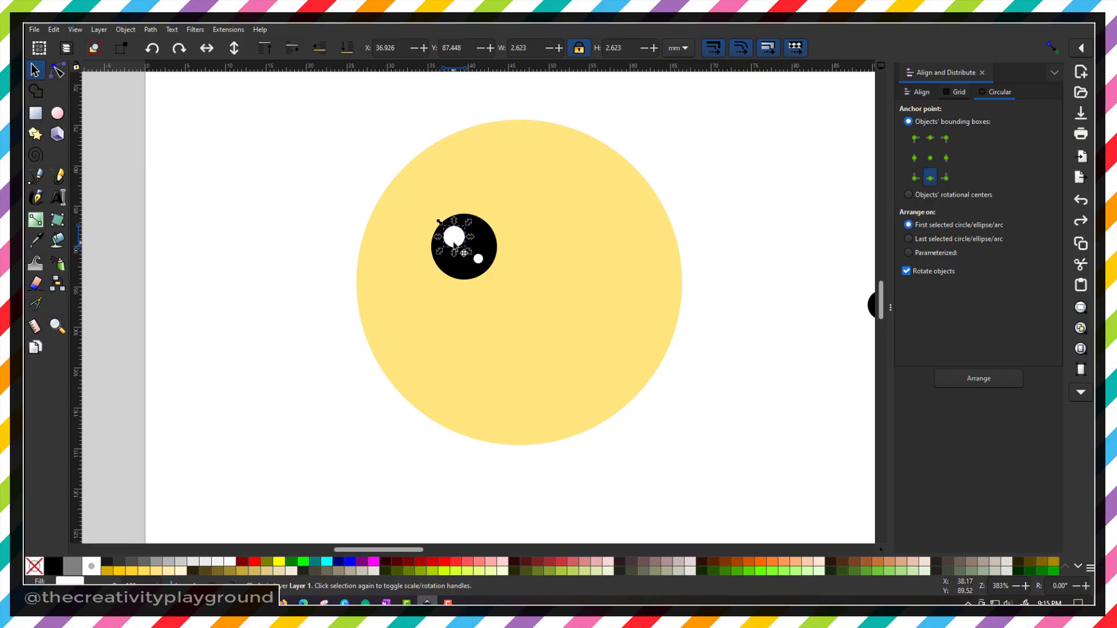
shift+click(480, 260)
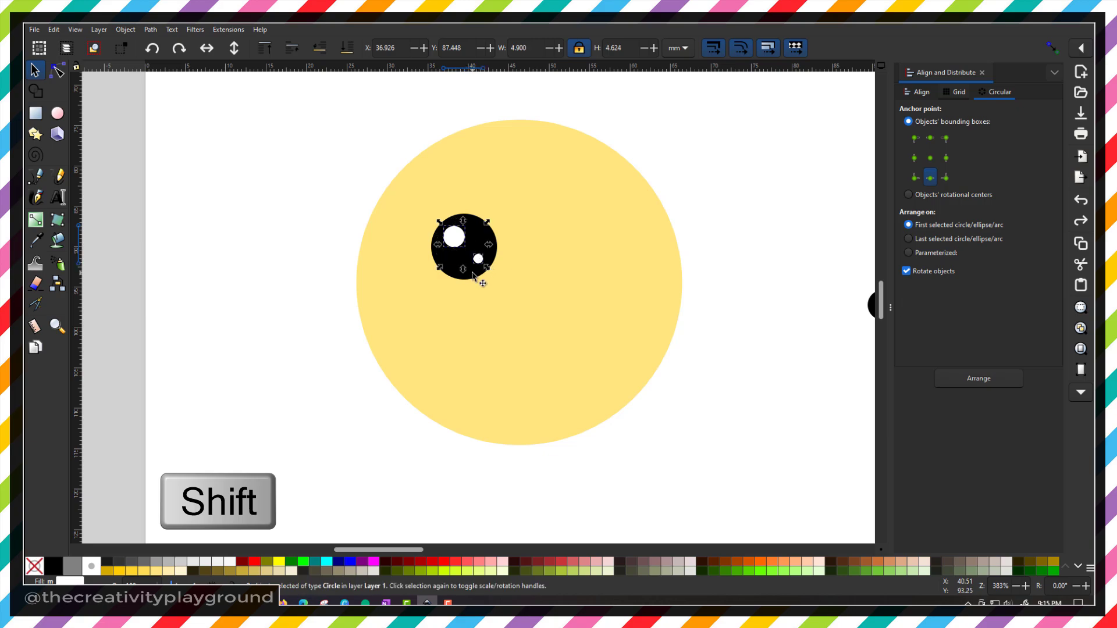
shift+click(474, 277)
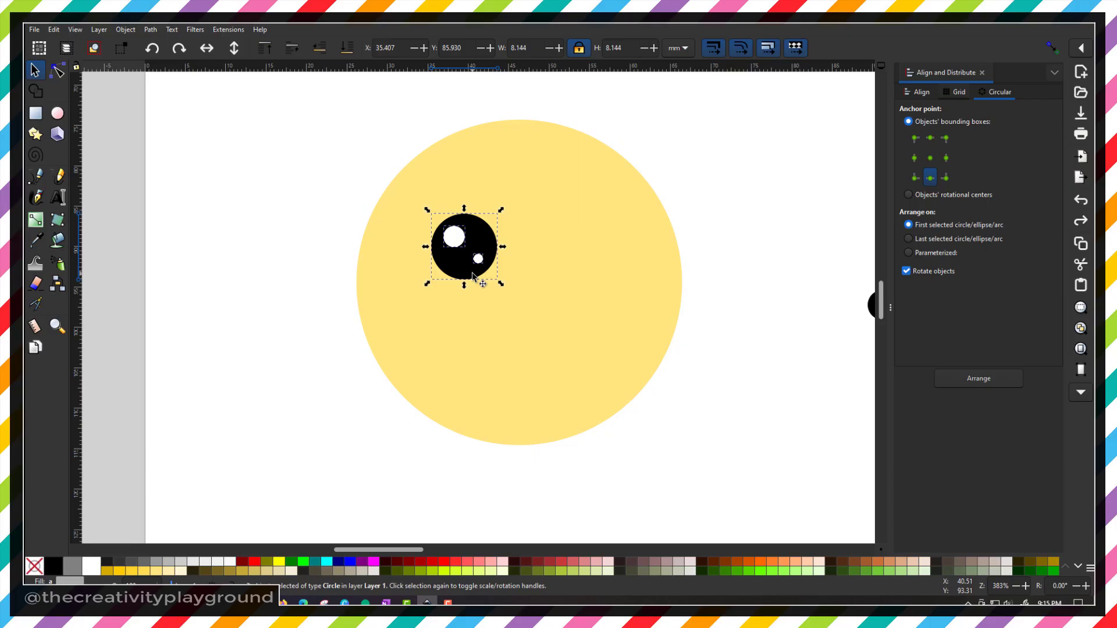
key(ctrl)
key(ctrl+d)
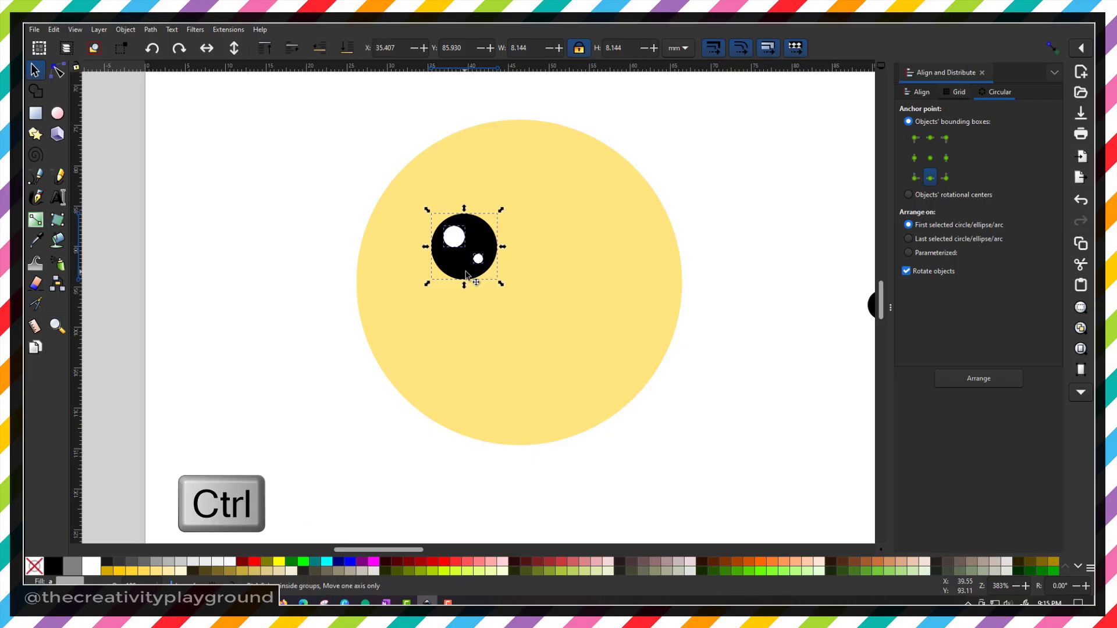
drag(465, 273, 586, 284)
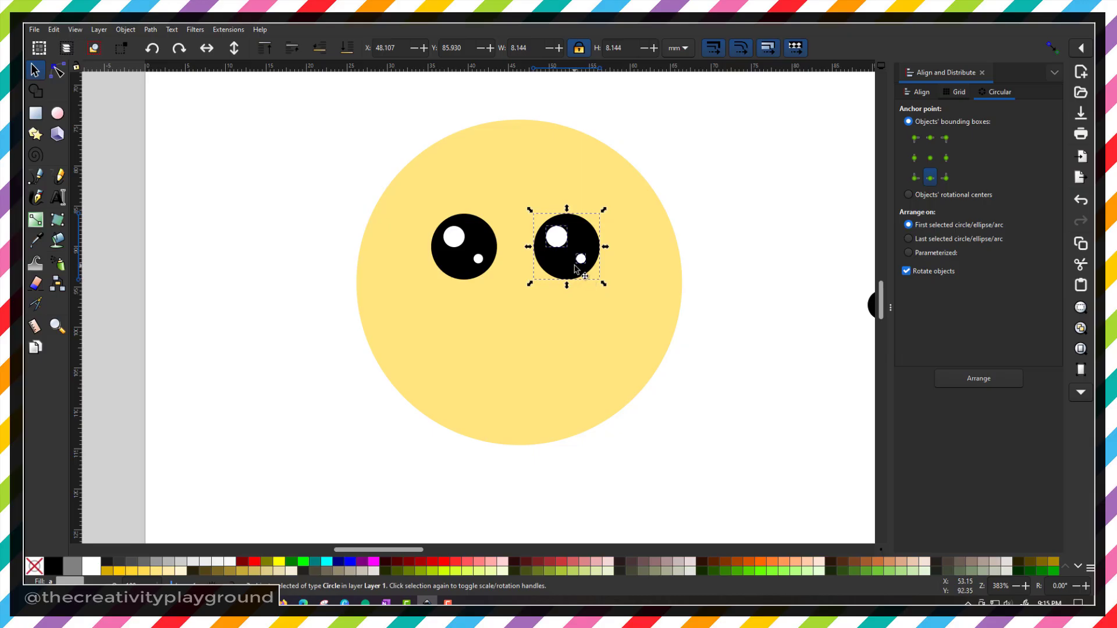
- Group the right eye's three circles, and group the left eye's three circles separately
key(ctrl+g)
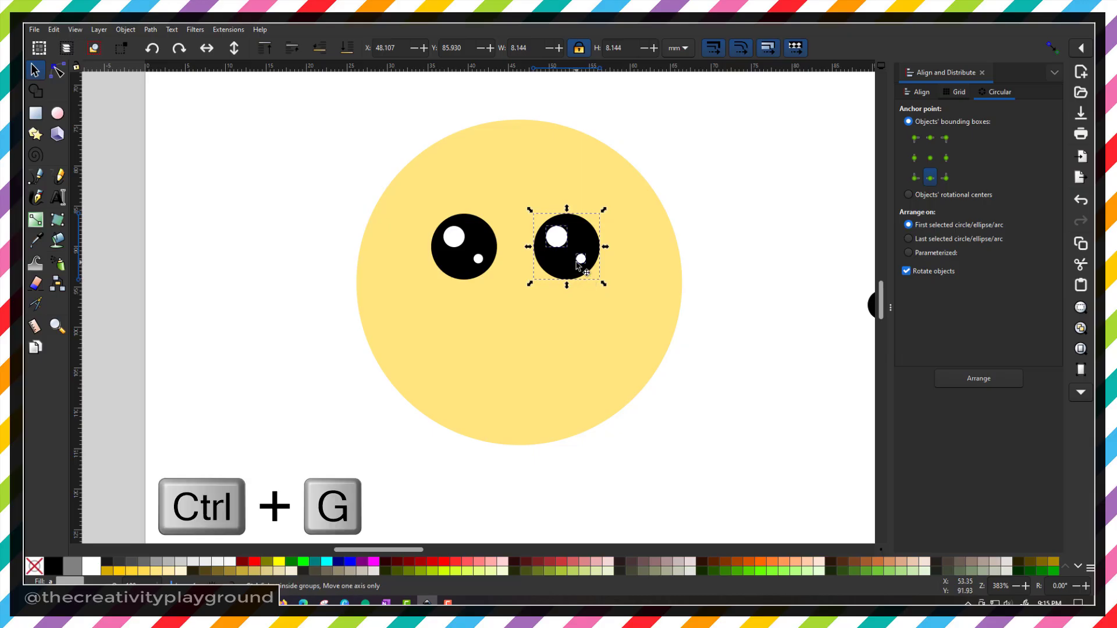
click(455, 238)
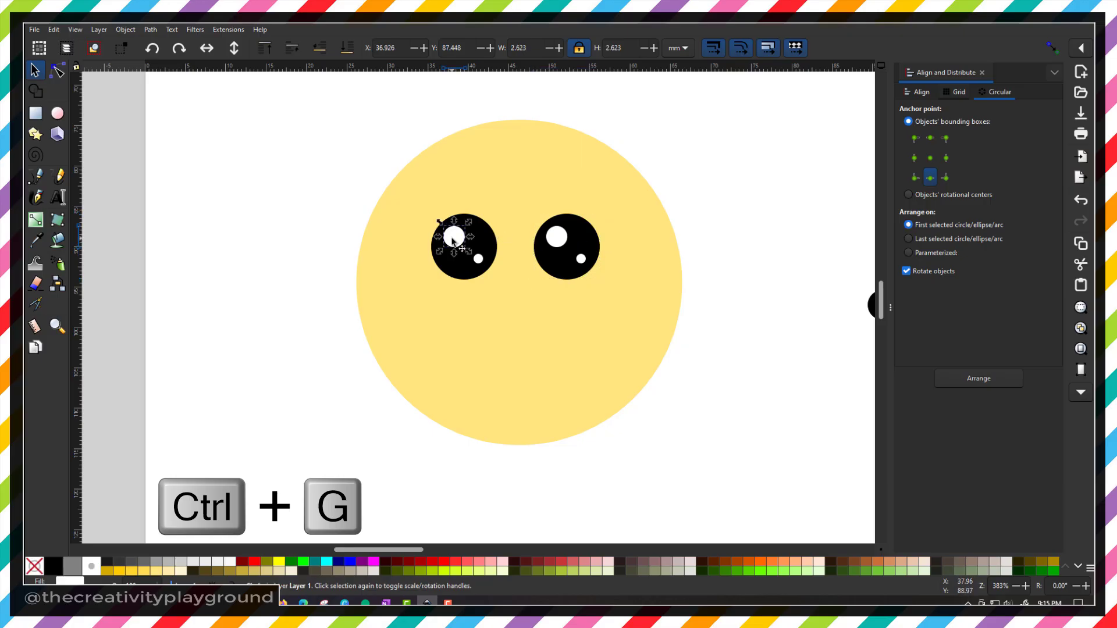
shift+click(479, 260)
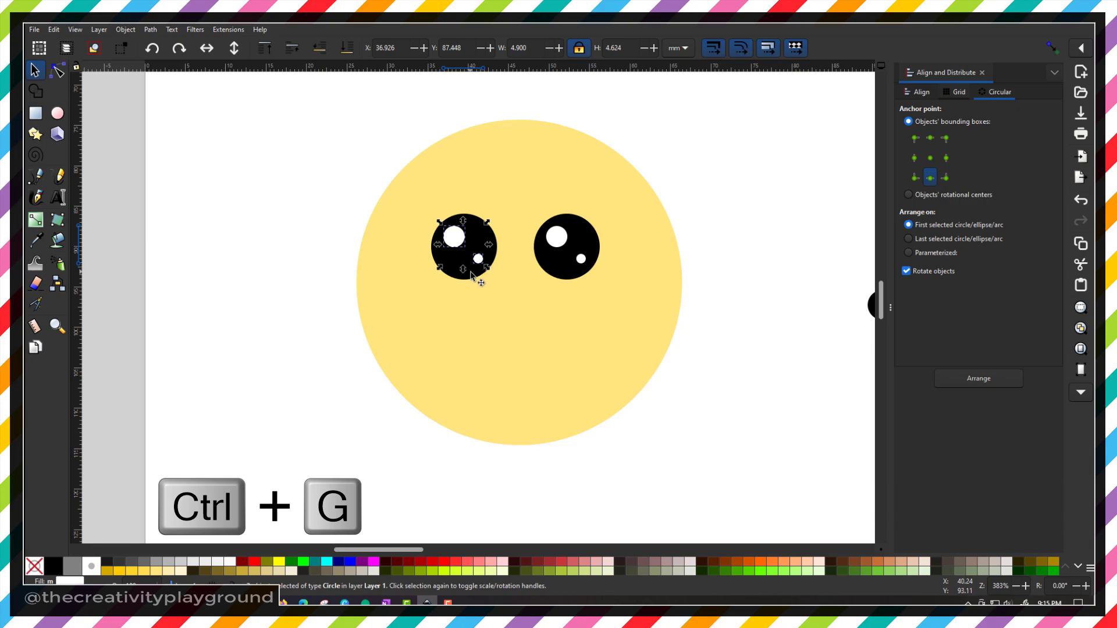
shift+click(472, 278)
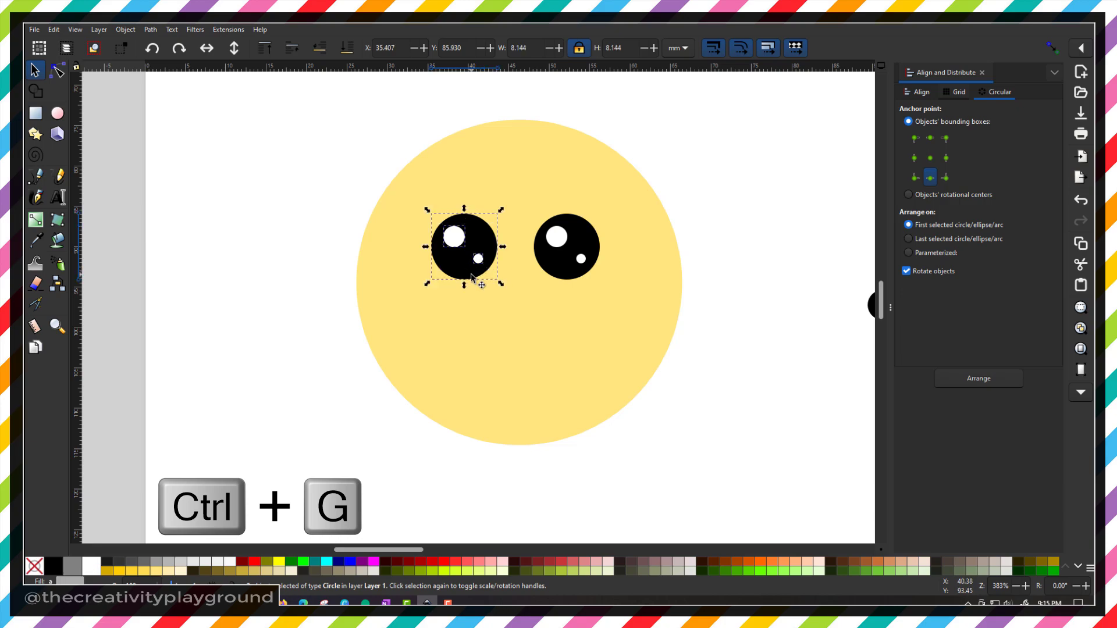
key(ctrl+g)
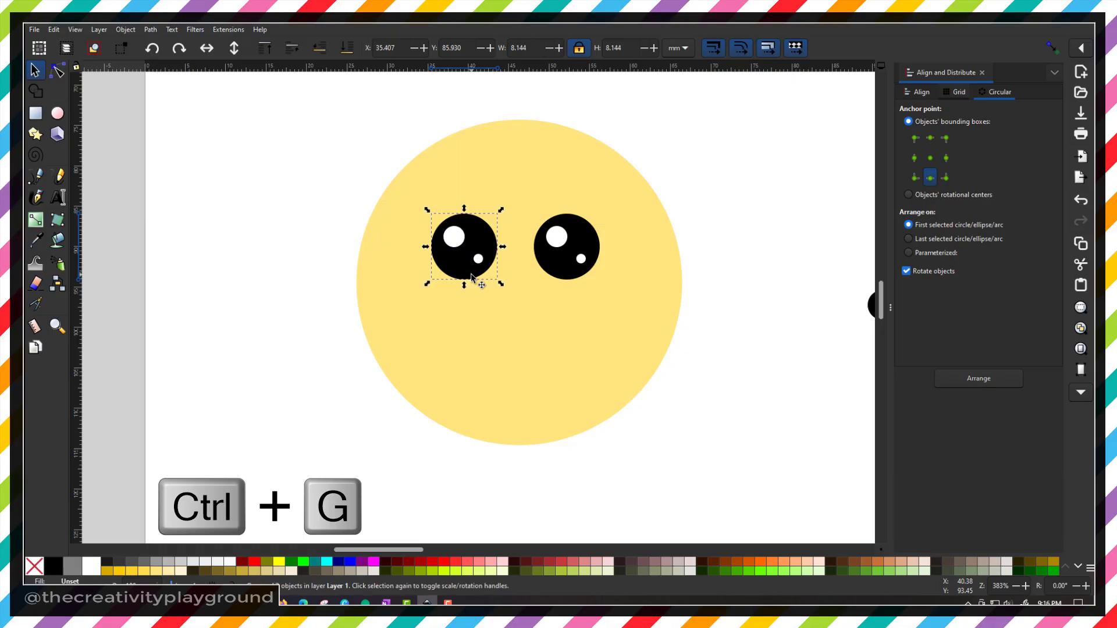
click(303, 184)
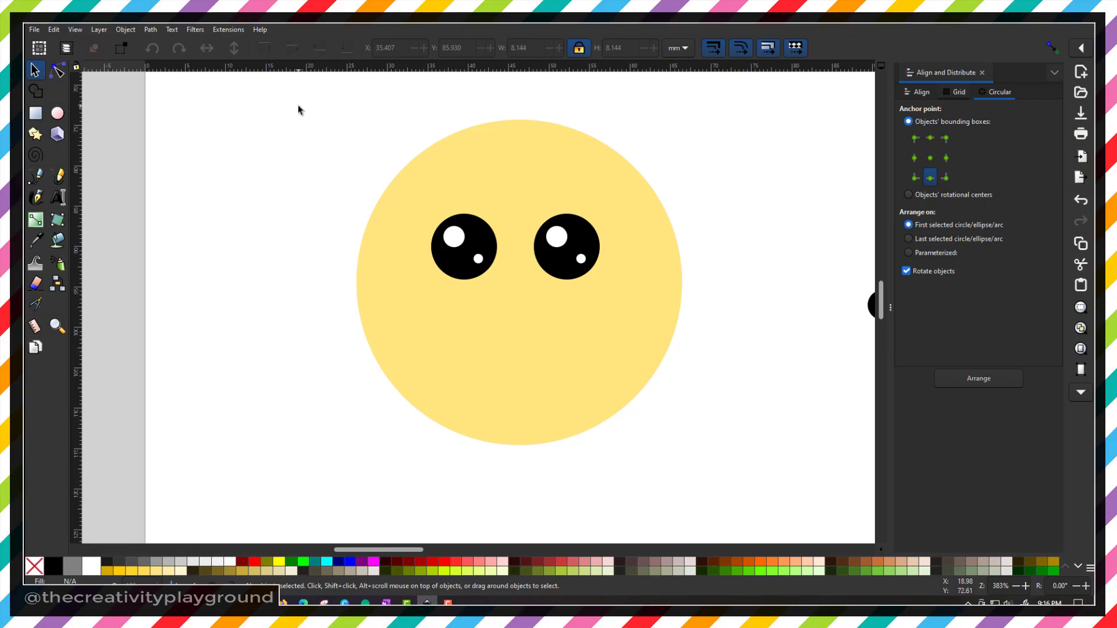
- Distribute the yellow face and both eye groups horizontally with even spacing between centers
drag(298, 109, 774, 501)
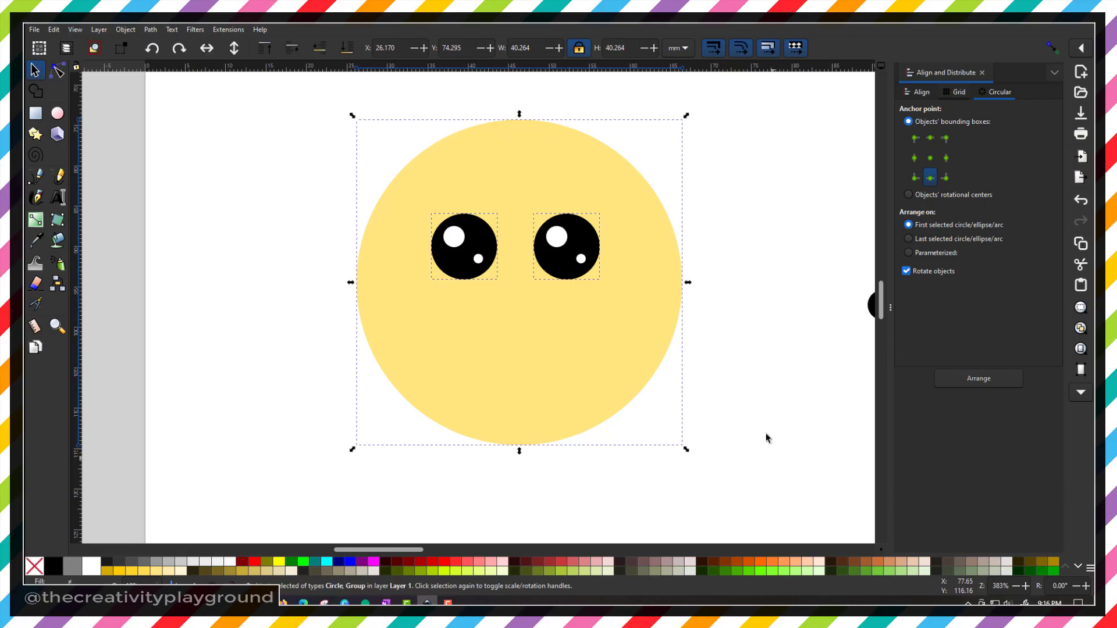
click(915, 93)
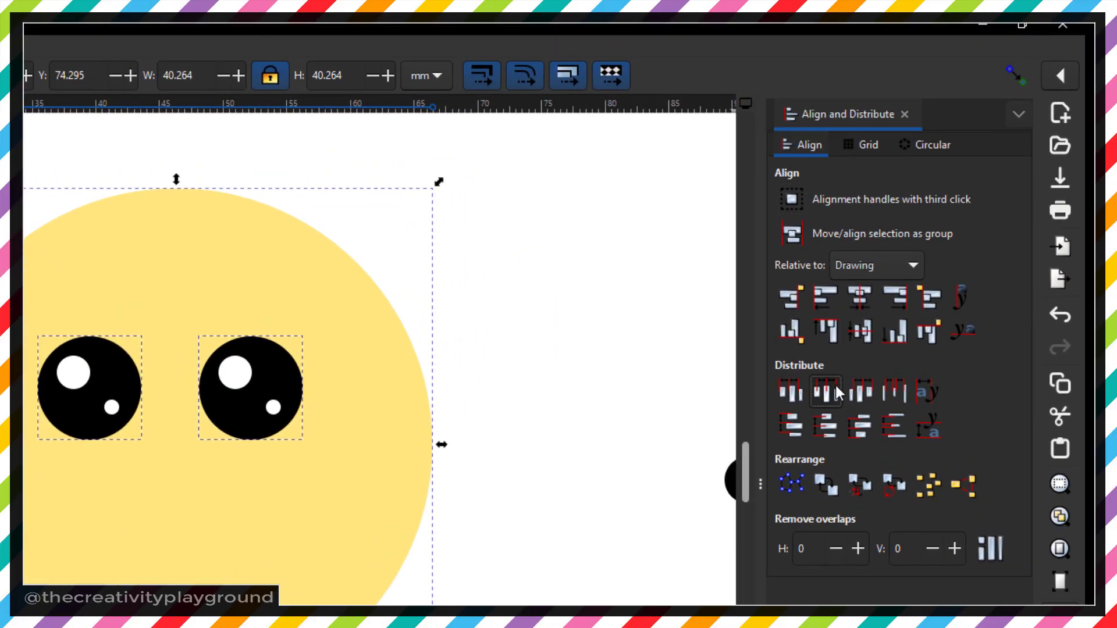
click(835, 385)
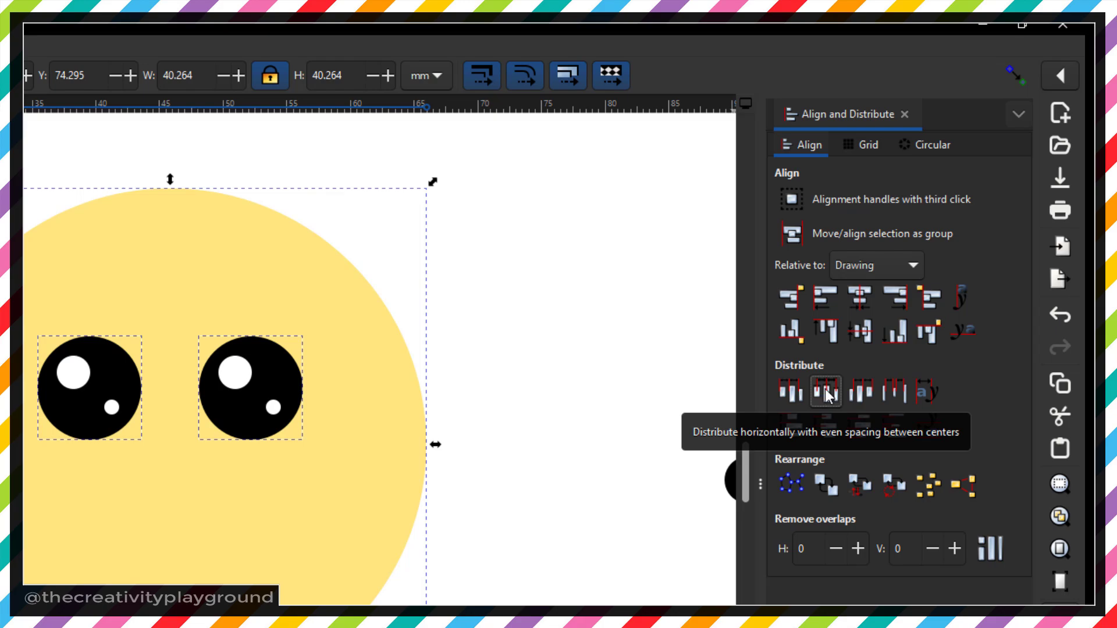
click(62, 268)
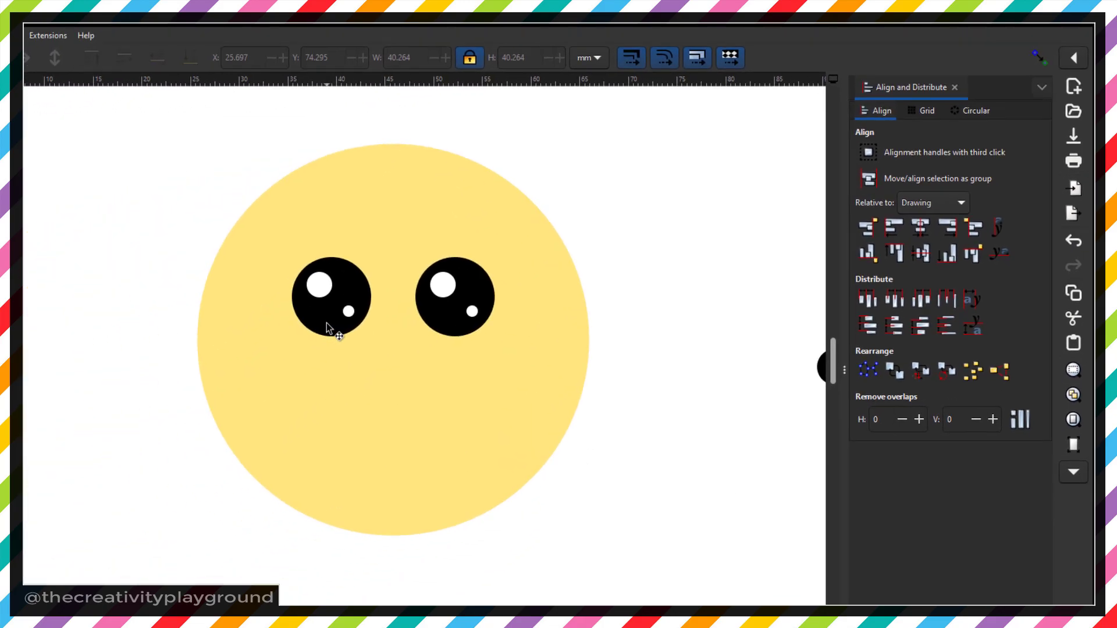
- Nudge the left eye group outward to the left, to X 32.232 mm
click(261, 348)
key(Left)
key(Left)
key(Left)
key(Left)
key(Left)
key(Left)
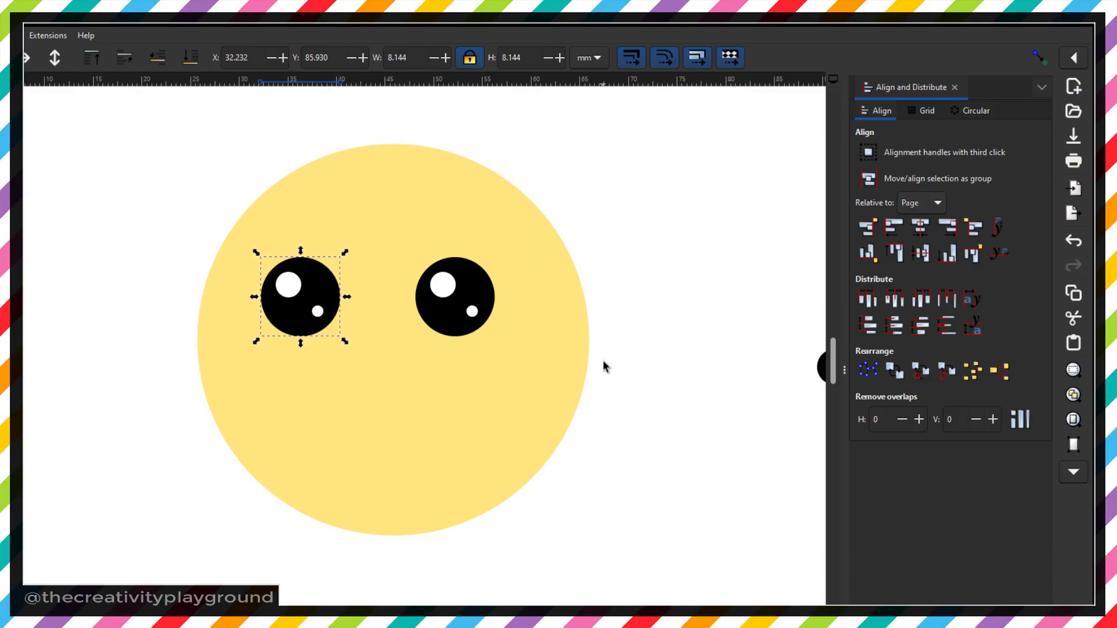
- Nudge the right eye outward to X 49.165 mm and the left eye slightly back inward to X 32.761 mm
click(449, 324)
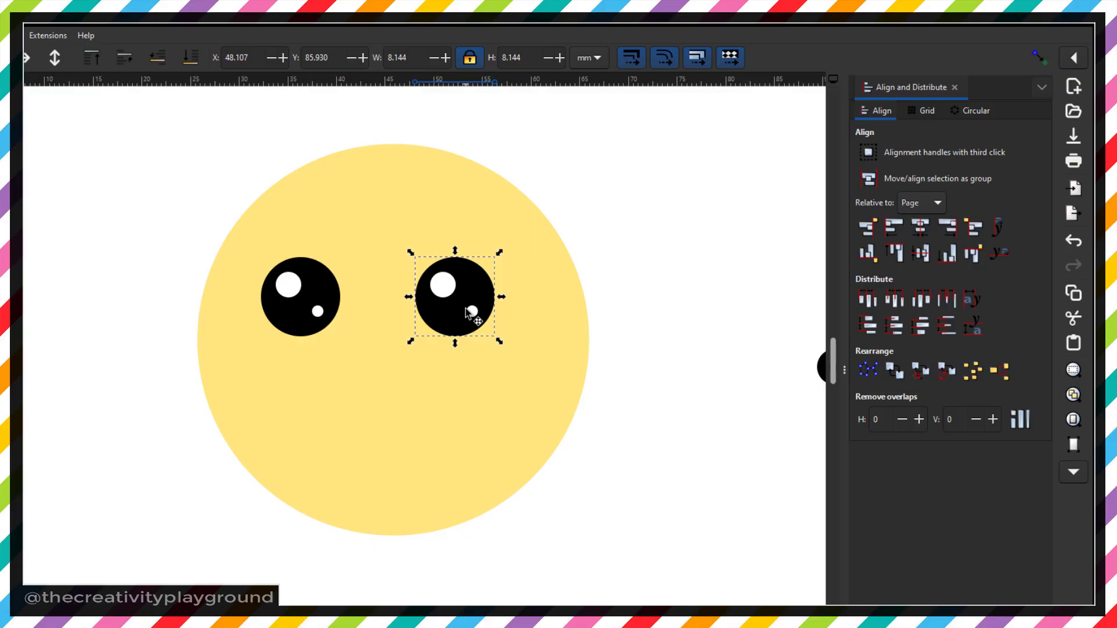
key(Right)
key(Right)
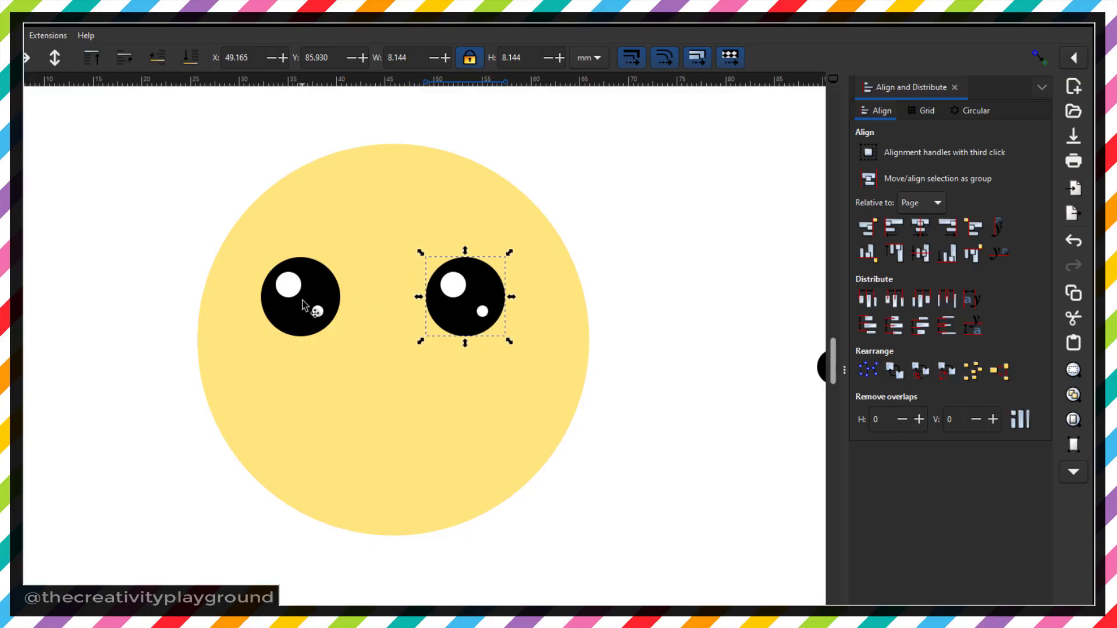
click(303, 331)
key(Right)
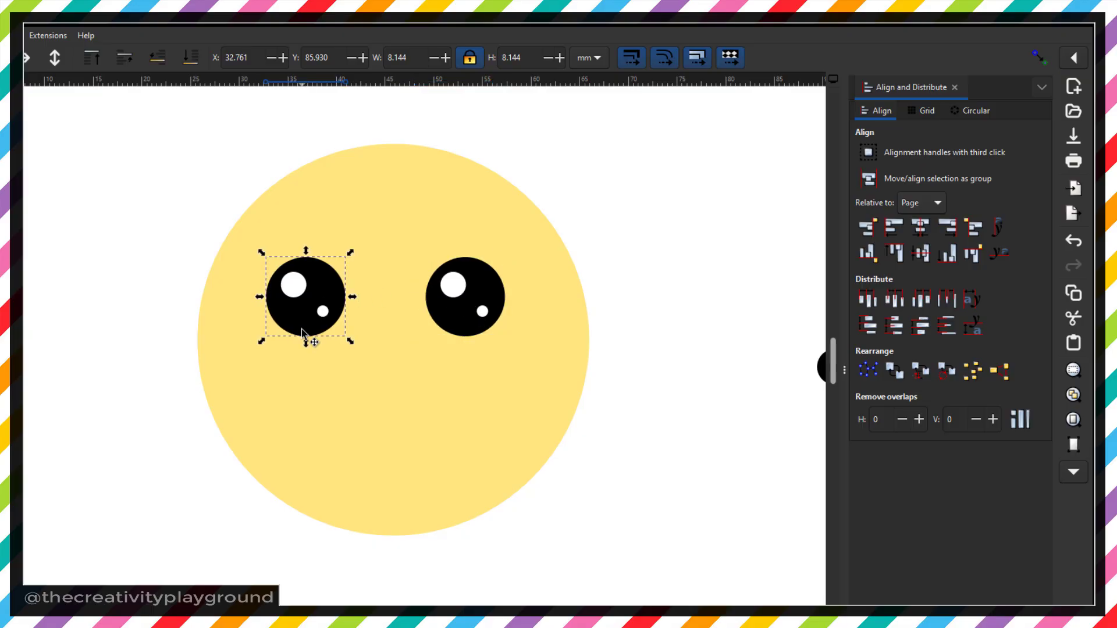
- Redistribute the face and the two repositioned eyes horizontally with even spacing between centers
click(105, 117)
drag(106, 117, 760, 599)
click(895, 300)
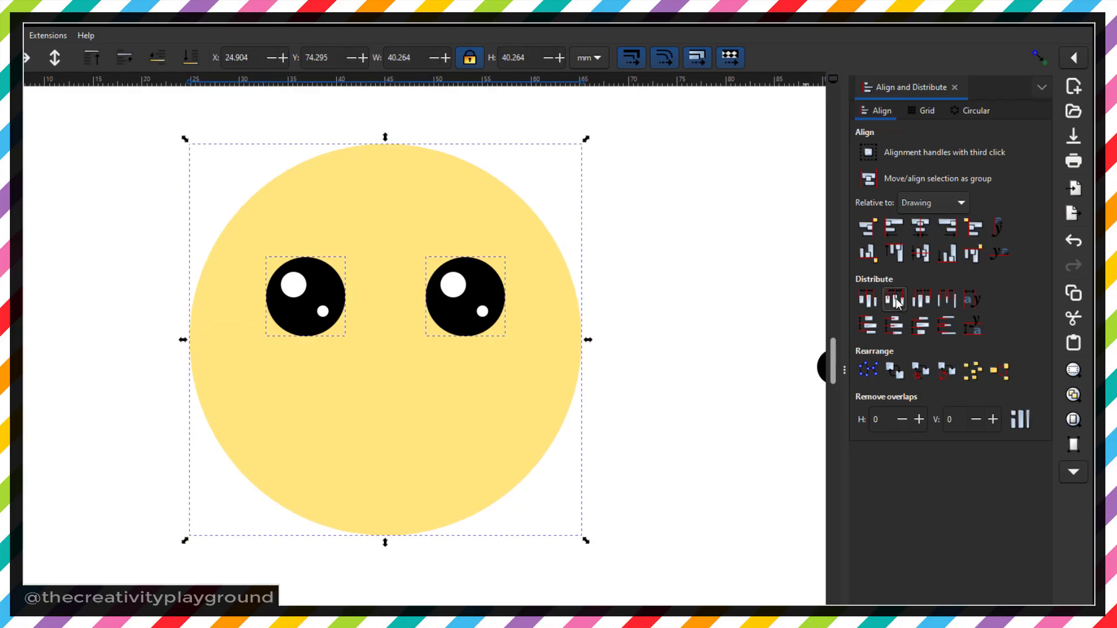
click(715, 356)
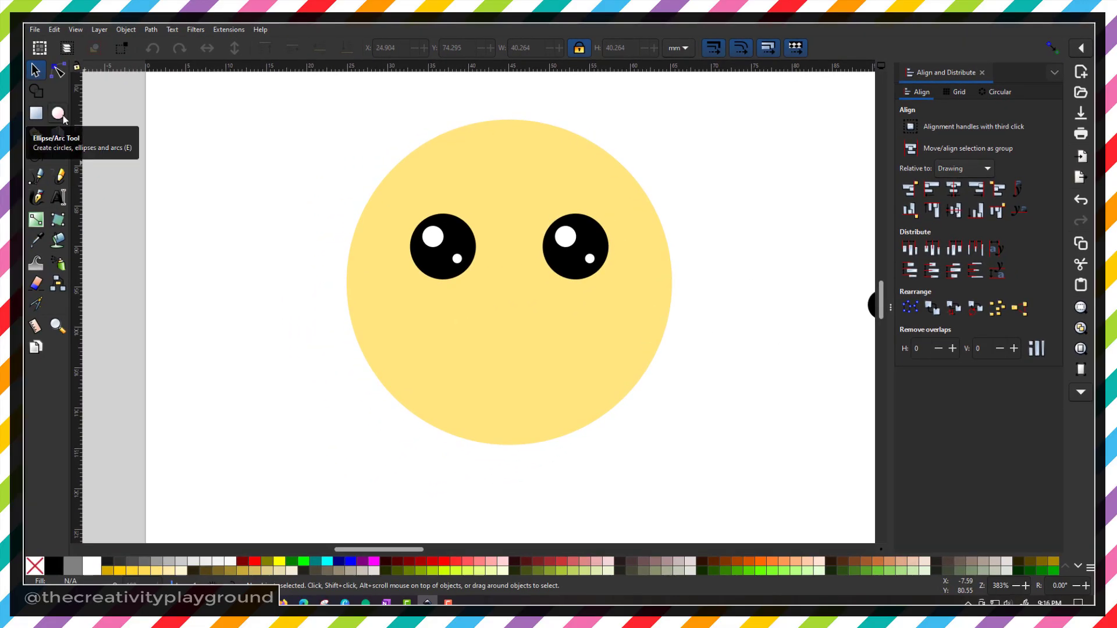
- Draw a light pink ellipse about 8.1 by 4.6 mm below the left eye as a cheek
click(62, 115)
key(e)
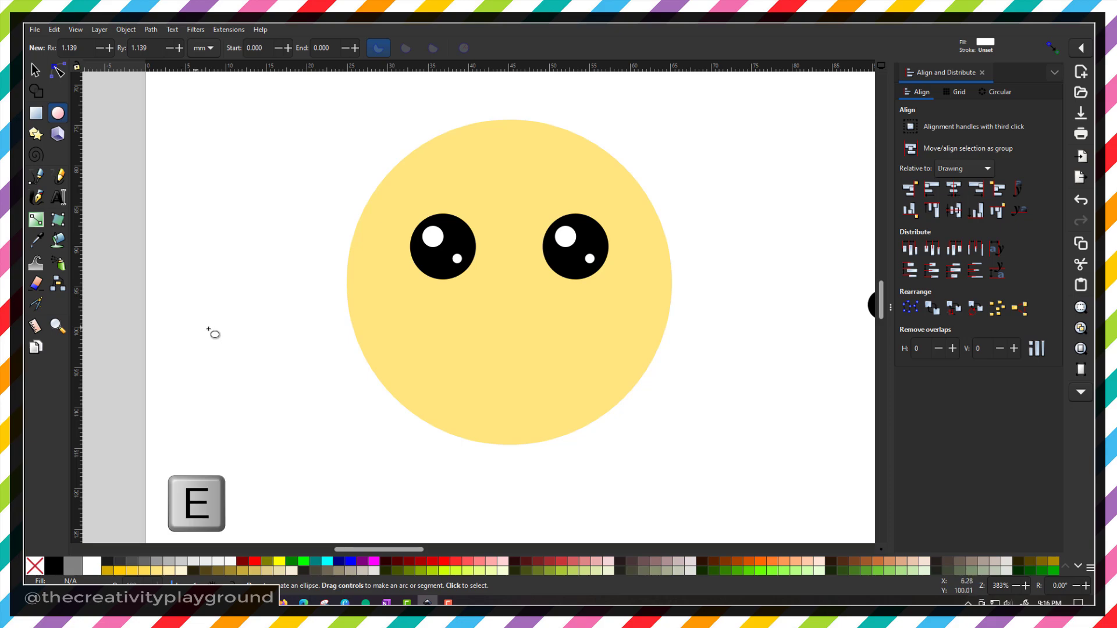
click(503, 565)
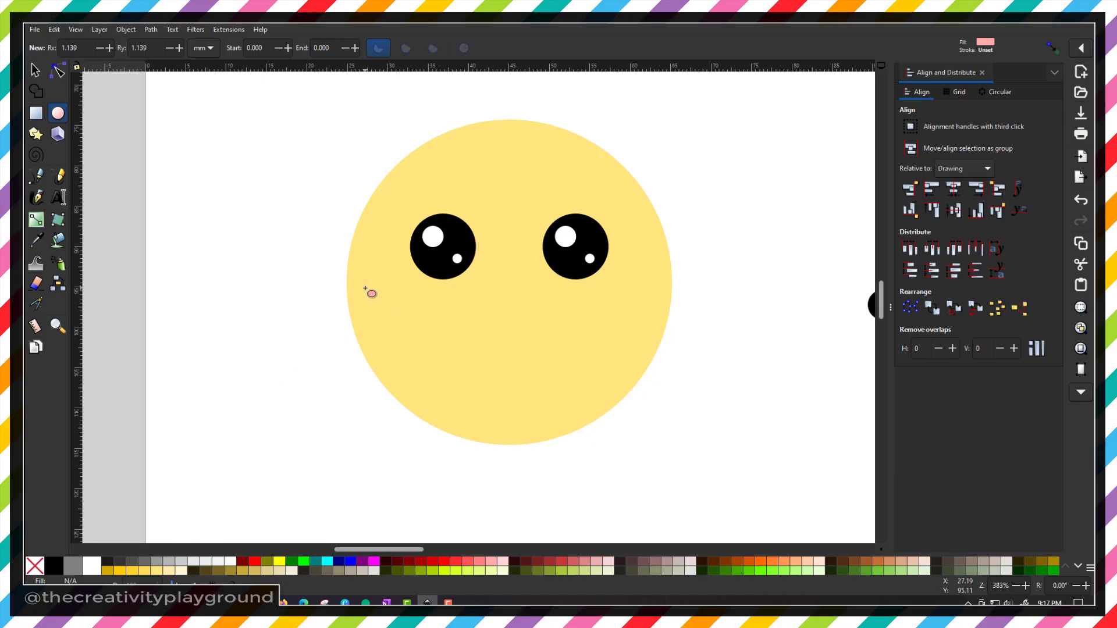
drag(367, 286, 432, 323)
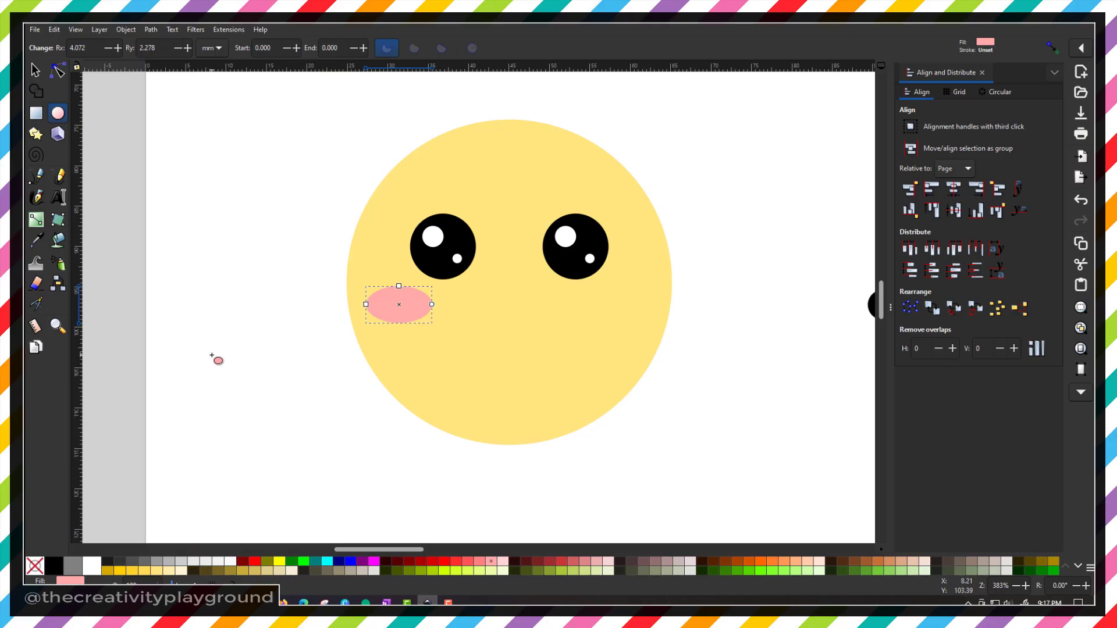
- Narrow the pink cheek to about 6.6 mm wide and move it slightly up beneath the left eye
key(s)
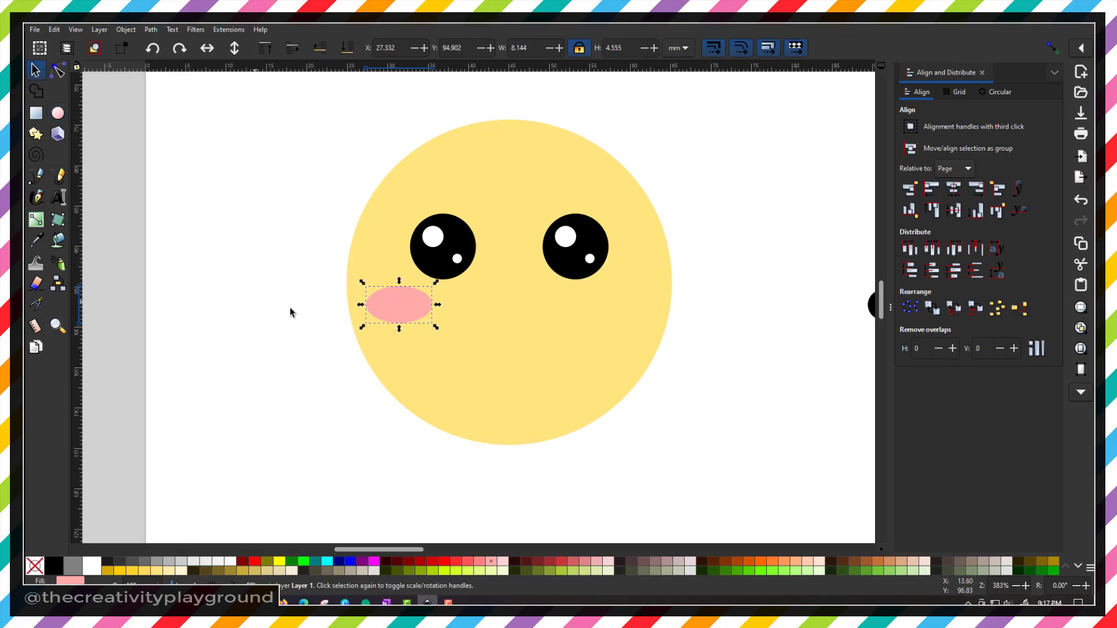
key(s)
drag(438, 305, 404, 303)
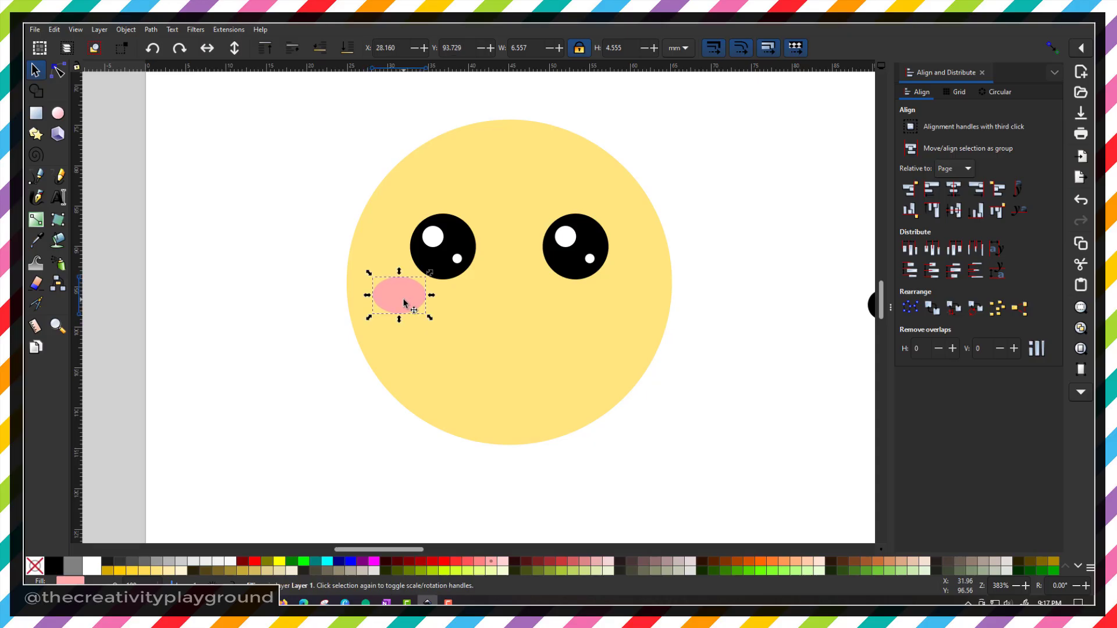
- Duplicate the pink cheek and move the copy horizontally to below the right eye
key(ctrl+d)
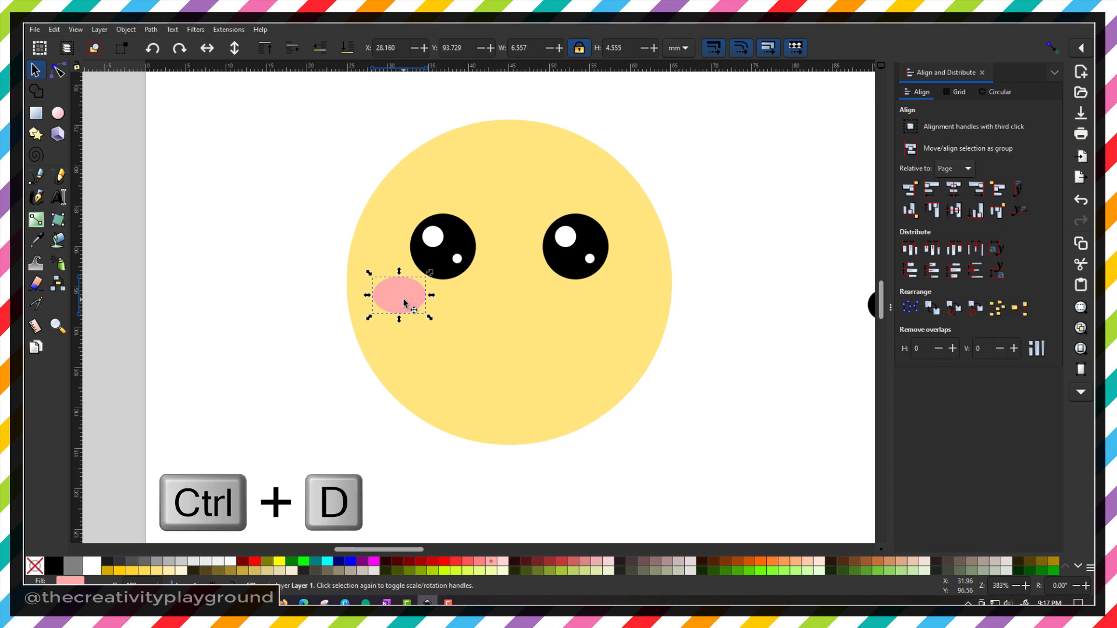
drag(404, 302, 626, 323)
click(736, 345)
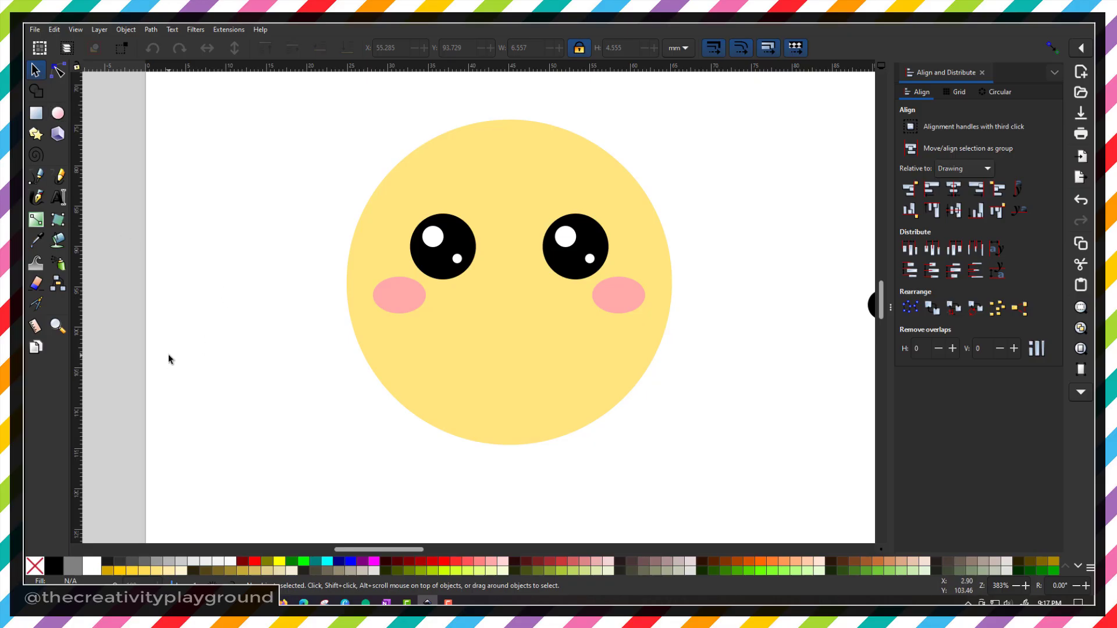
- Draw a black circle about 8 mm wide on the blank canvas to the left of the face
key(e)
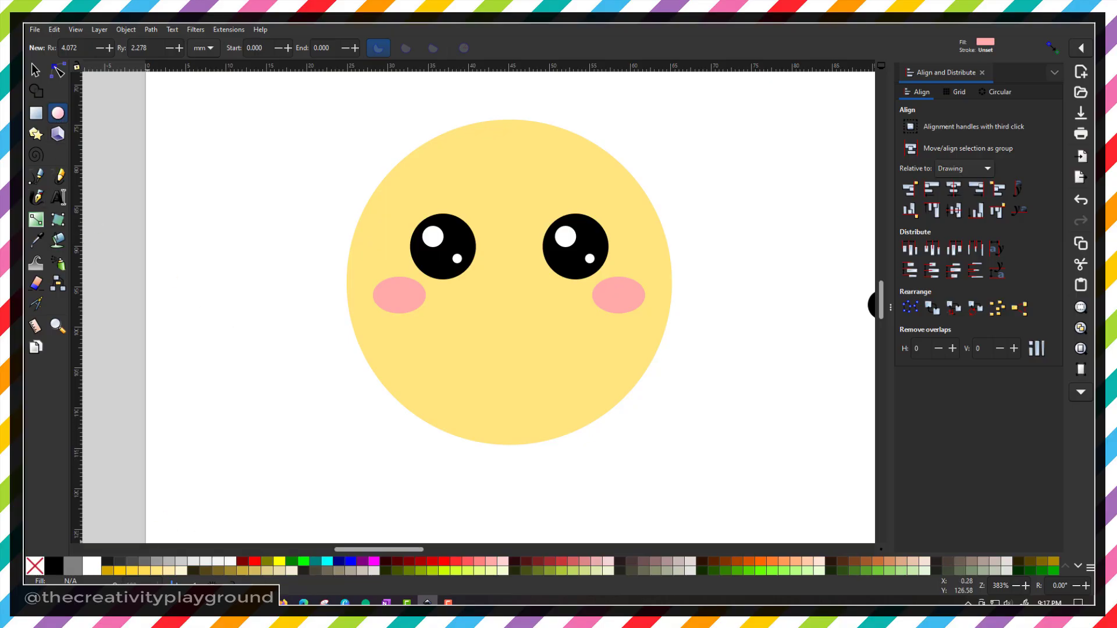
click(54, 567)
drag(239, 364, 319, 428)
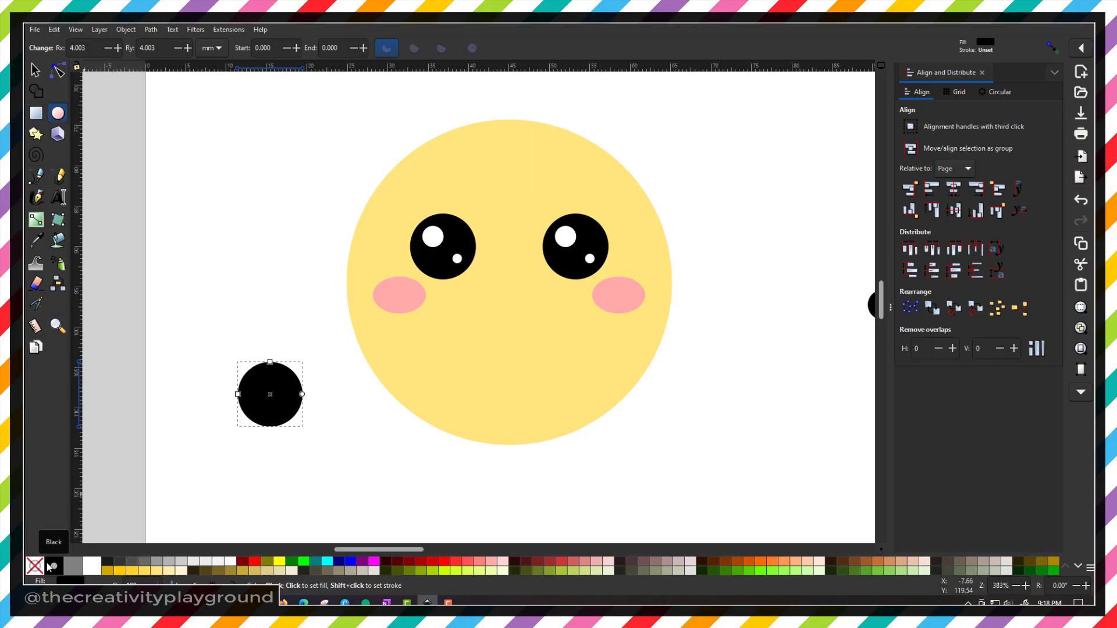
- Give the new circle a black stroke and remove its fill
key(shift)
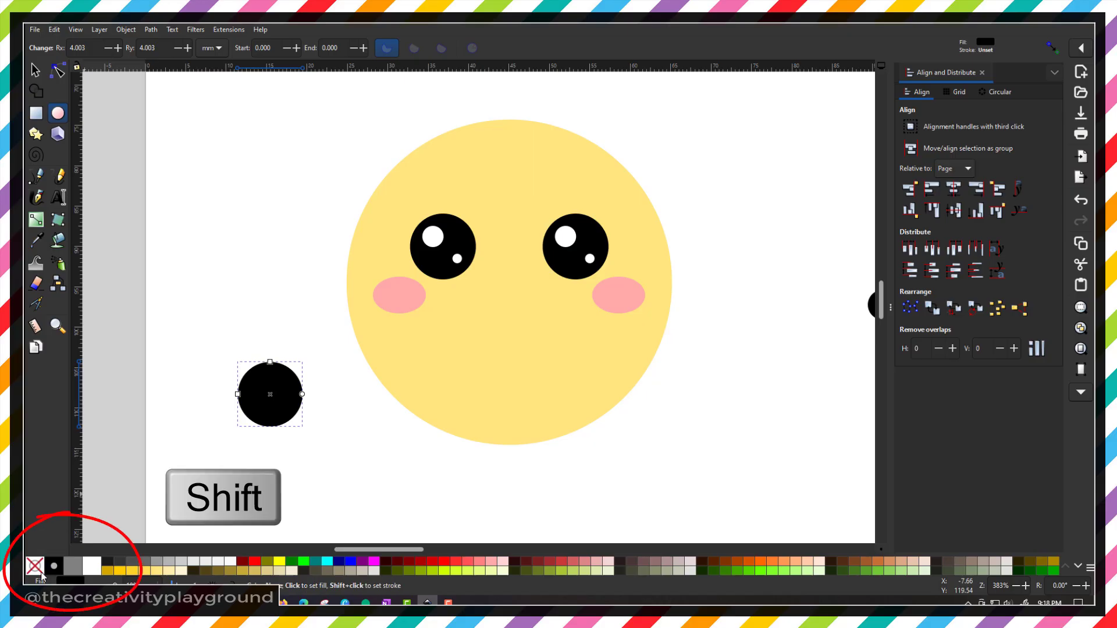
shift+click(53, 572)
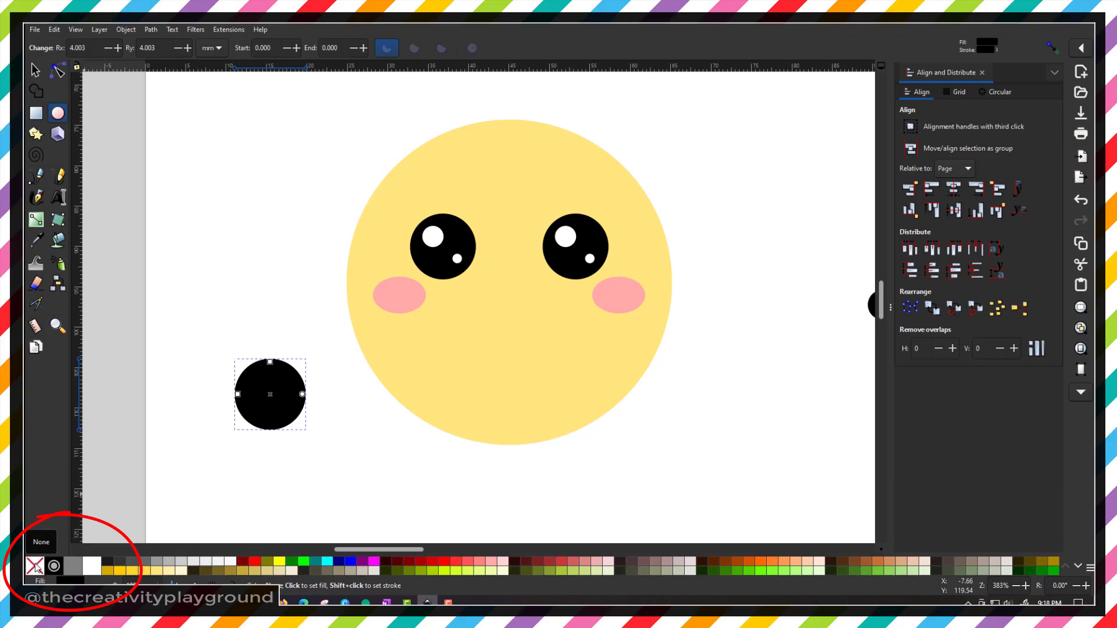
click(34, 566)
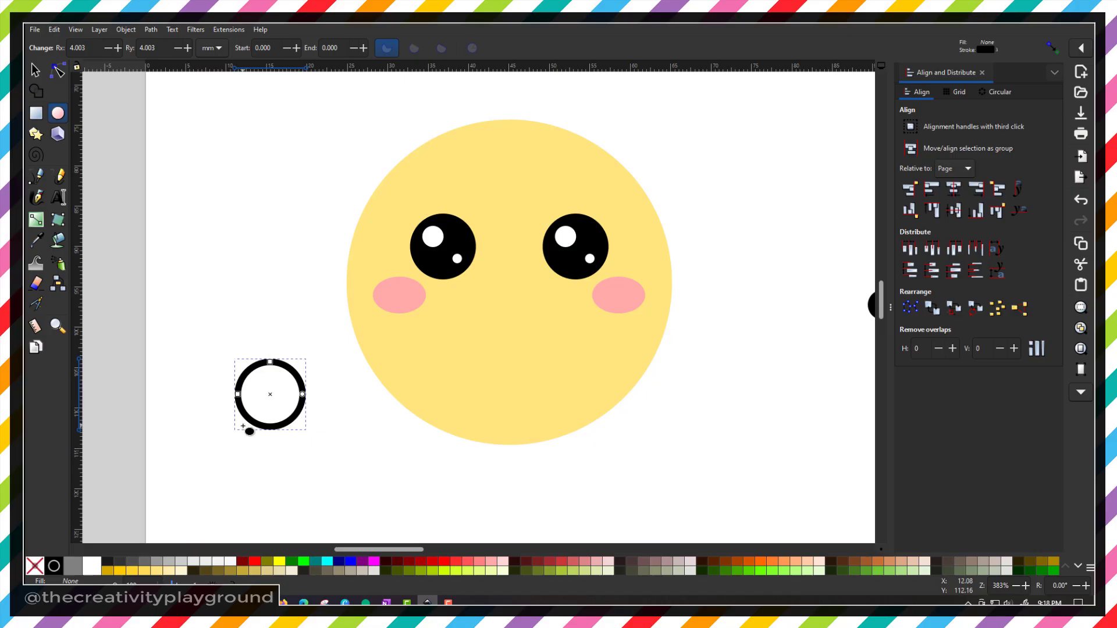
- Move the black ring onto the face, centered between the cheeks just below the eyes
key(s)
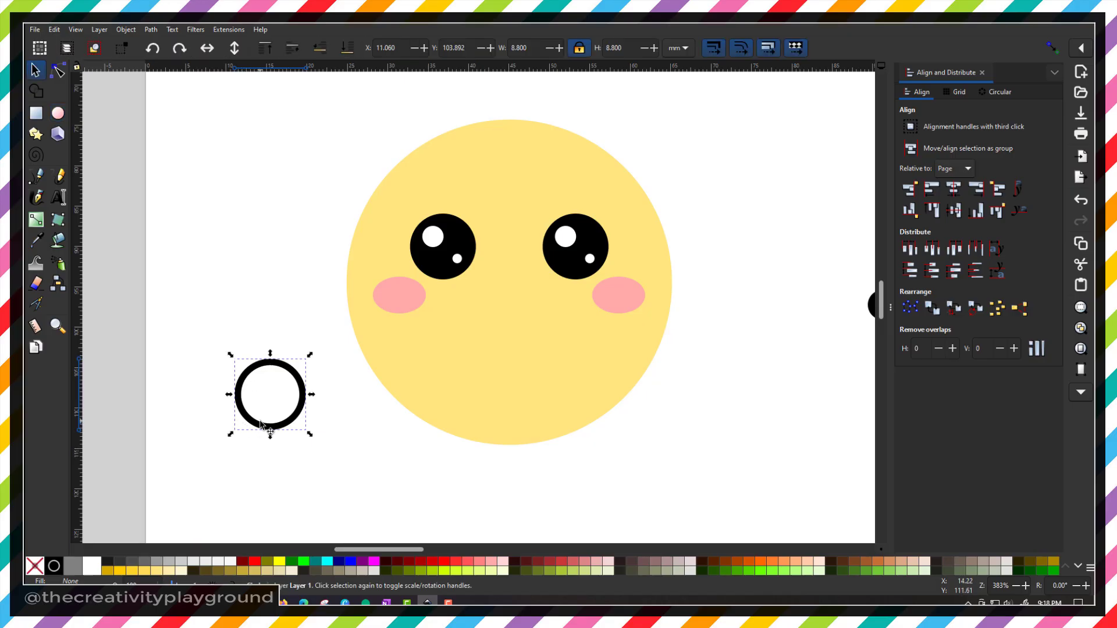
drag(259, 424, 503, 342)
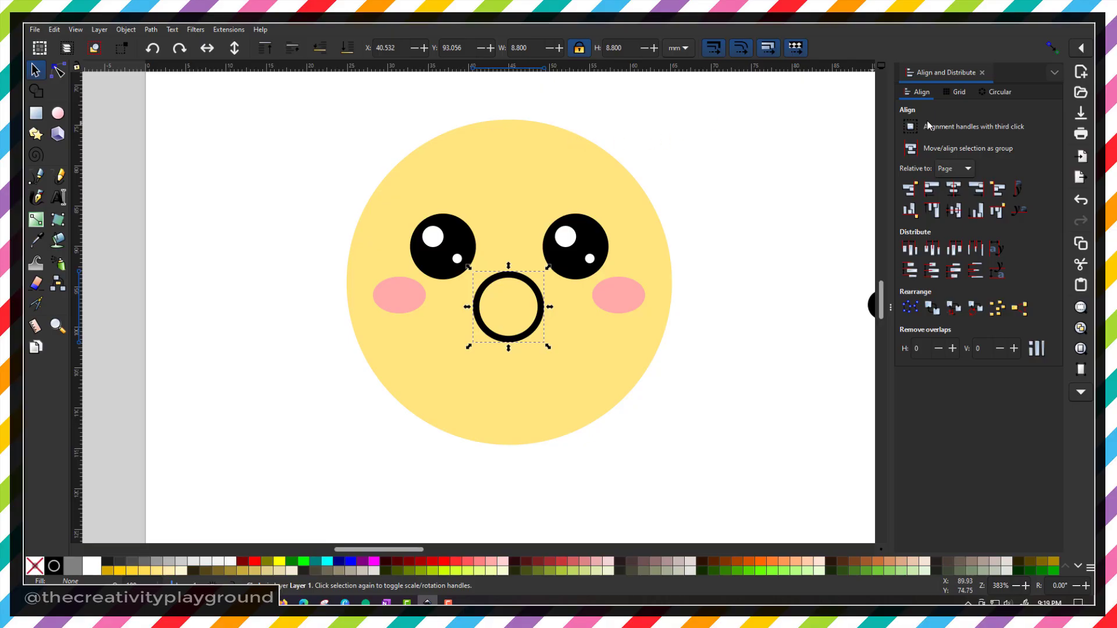
click(796, 187)
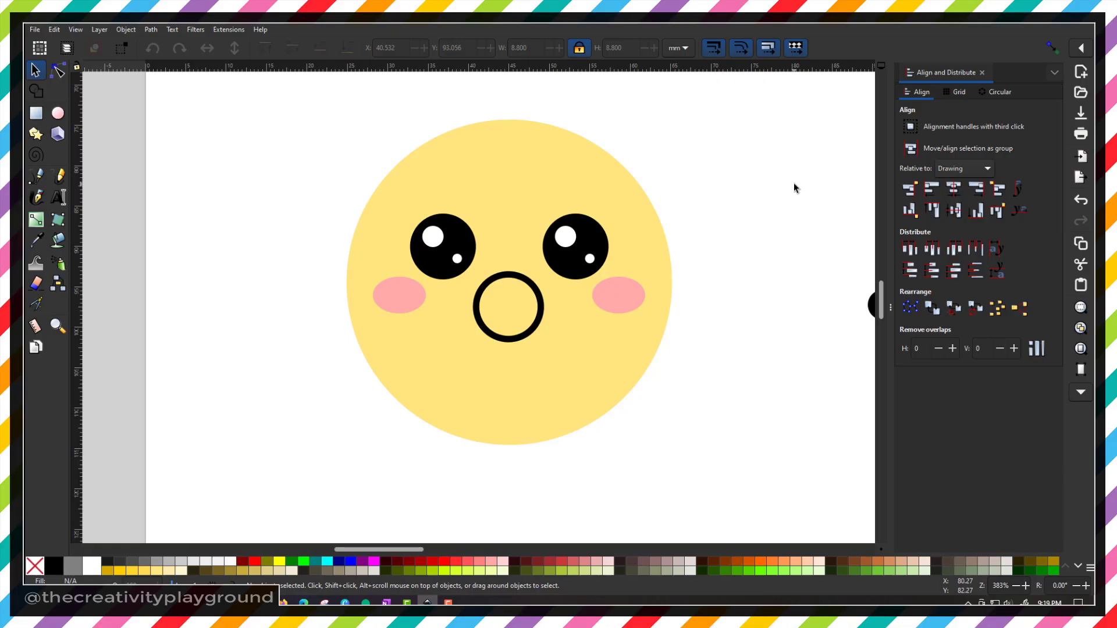
- Set the black ring's stroke width to 3 px
key(ctrl+shift+f)
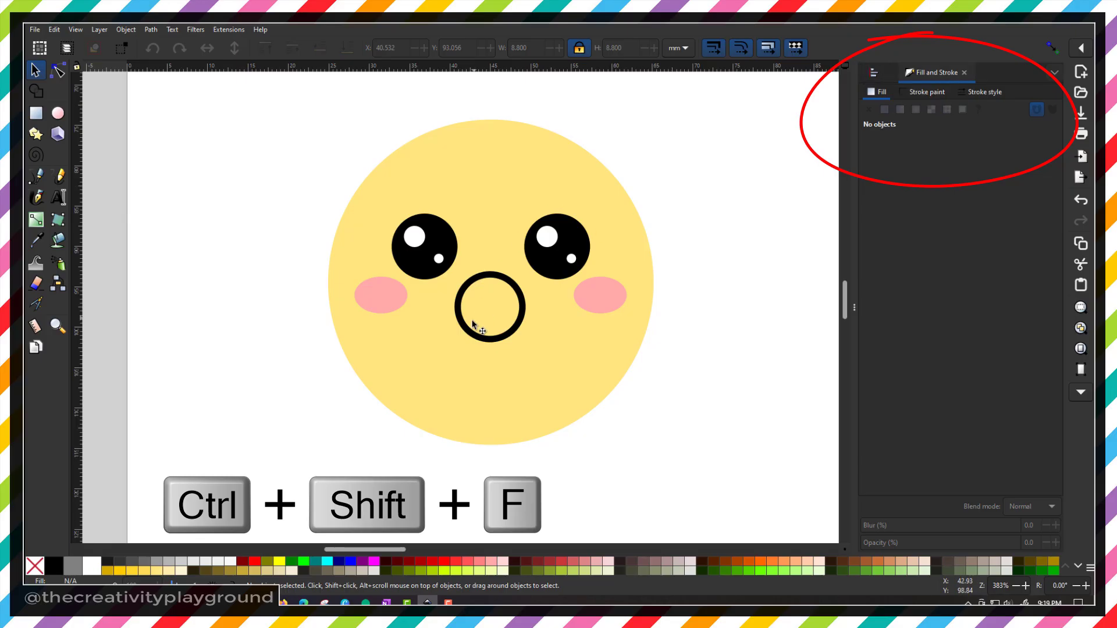
click(499, 342)
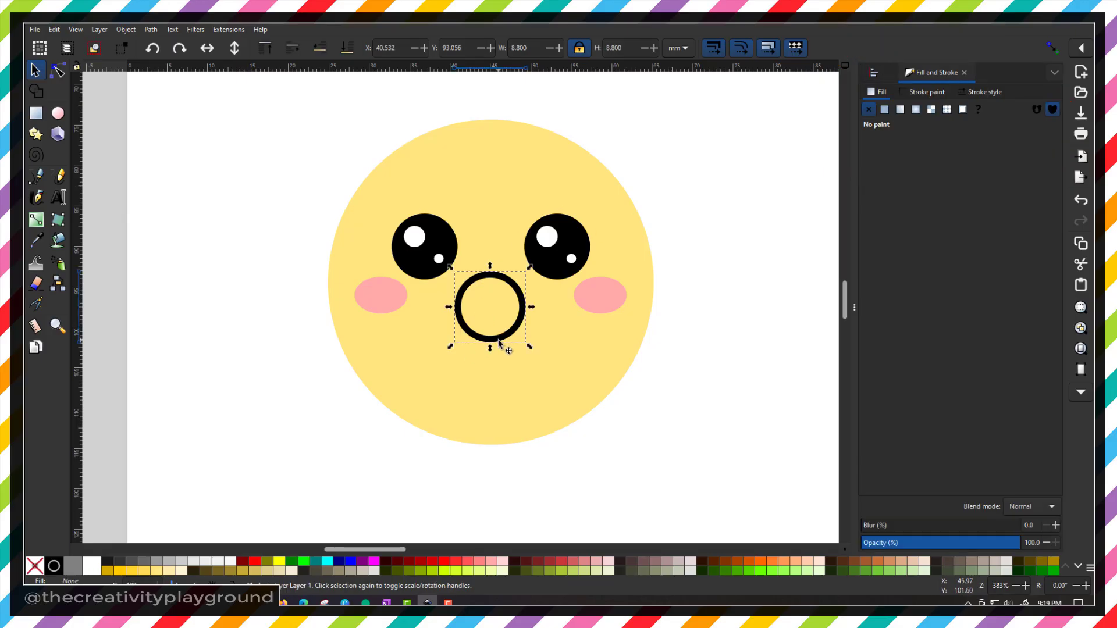
key(s)
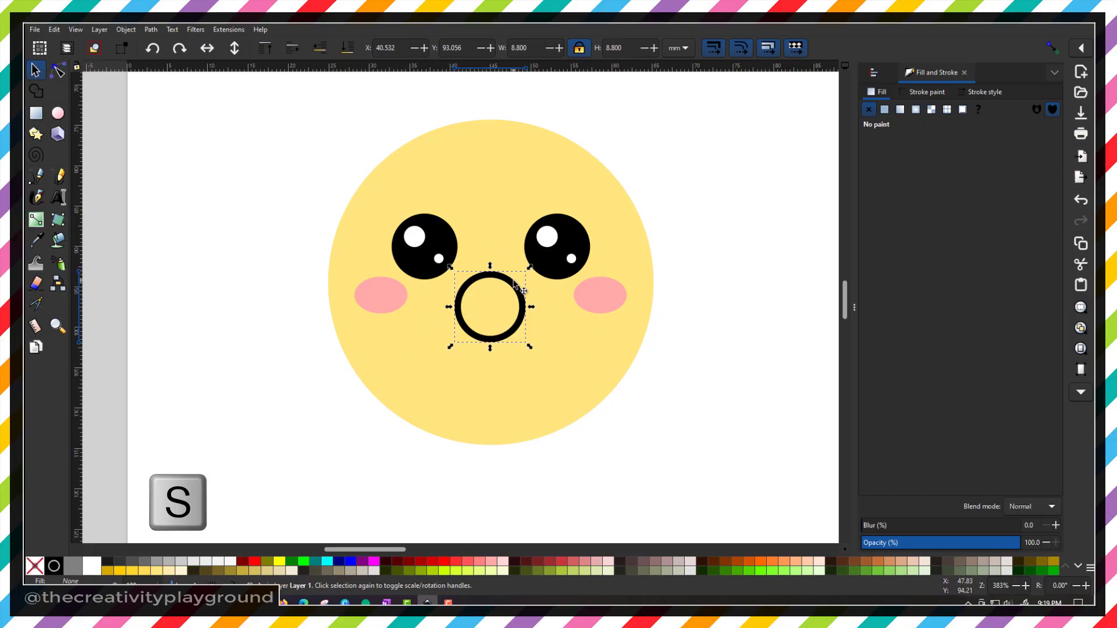
click(925, 92)
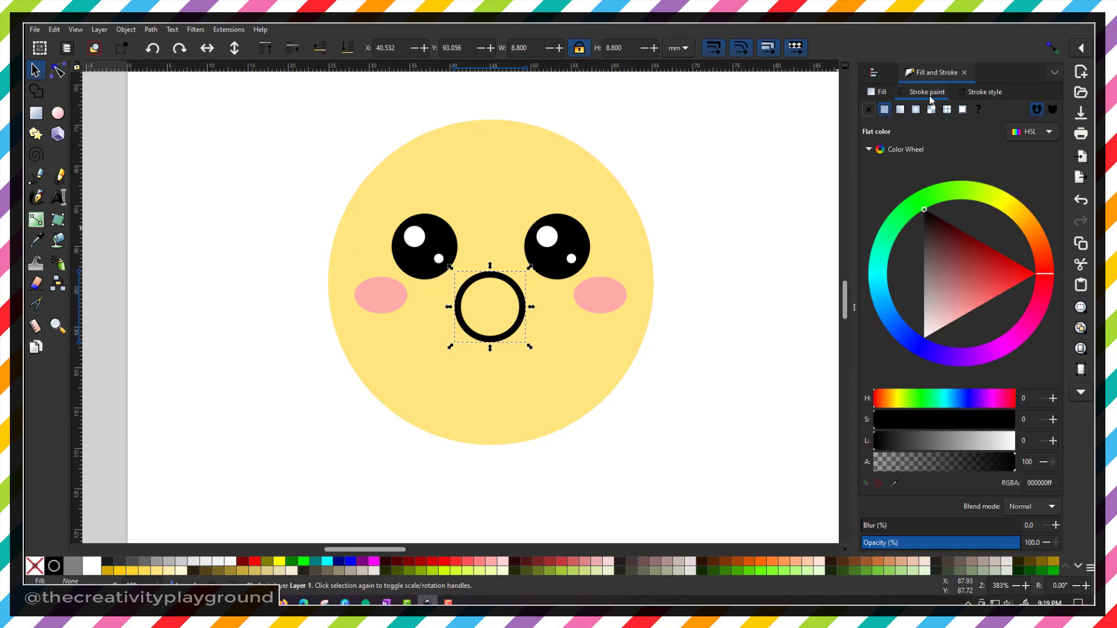
click(985, 92)
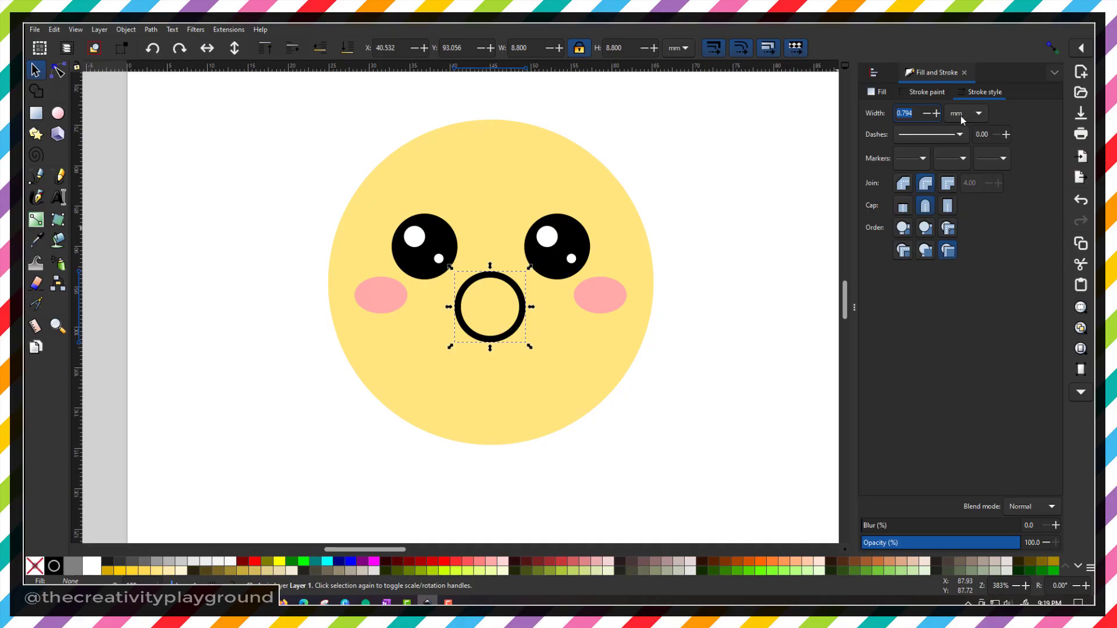
click(981, 118)
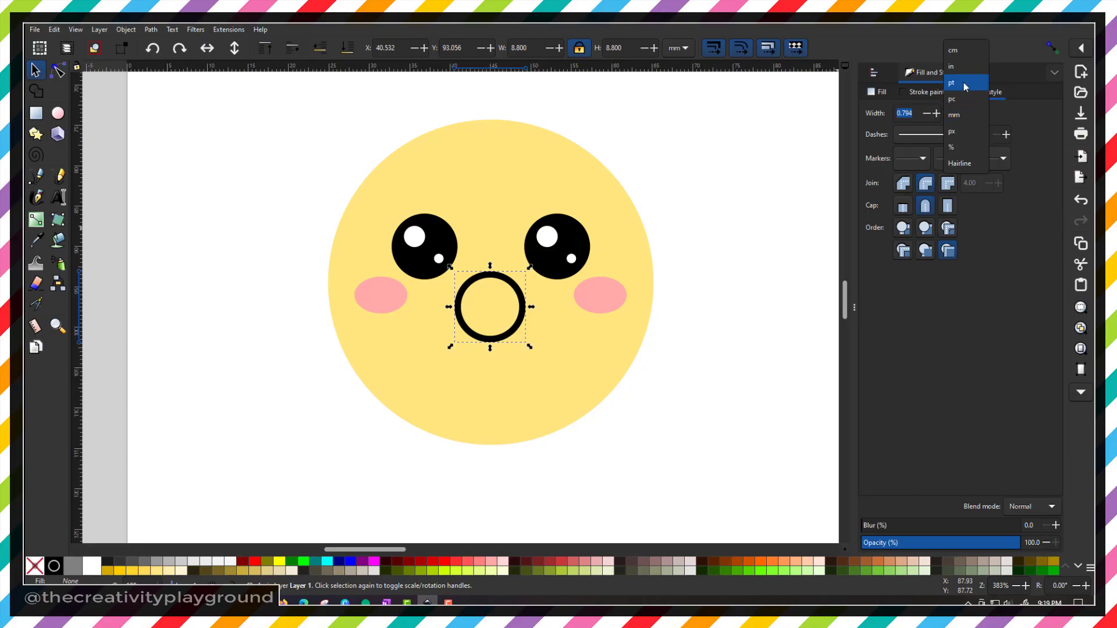
click(964, 132)
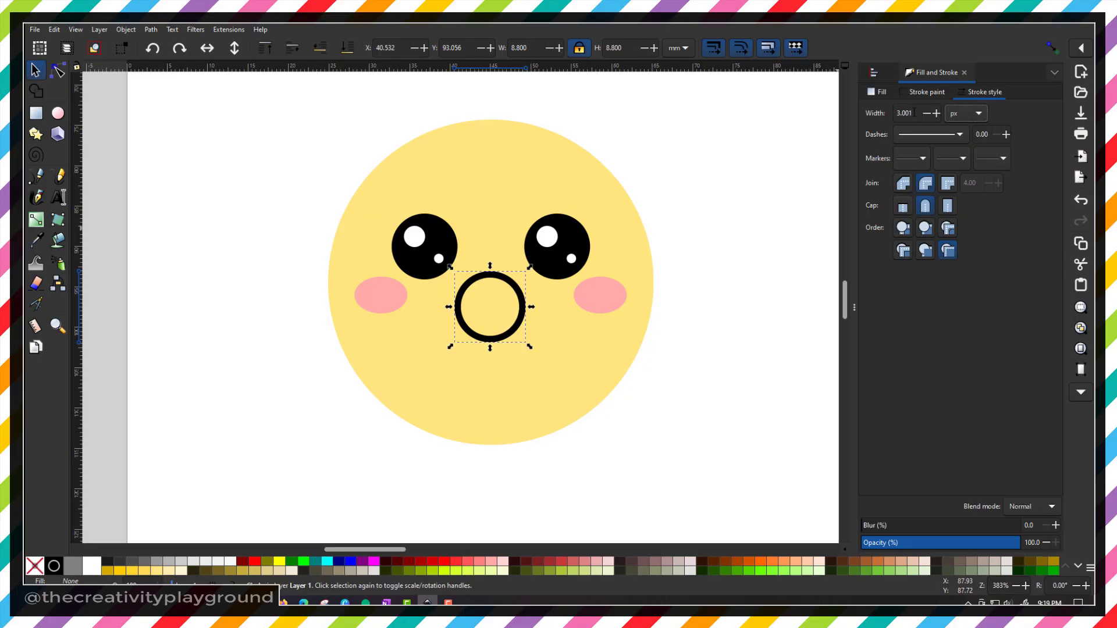
click(927, 114)
drag(918, 111, 836, 114)
text(3)
key(Return)
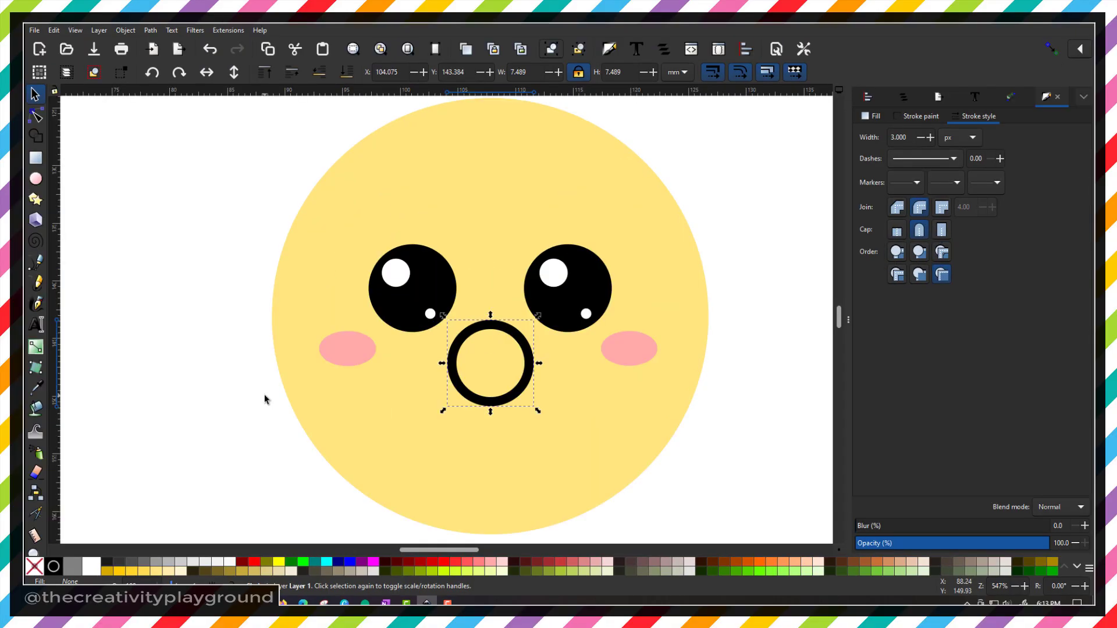
- Turn the black ring into an open arc of its lower half to form a smile
key(n)
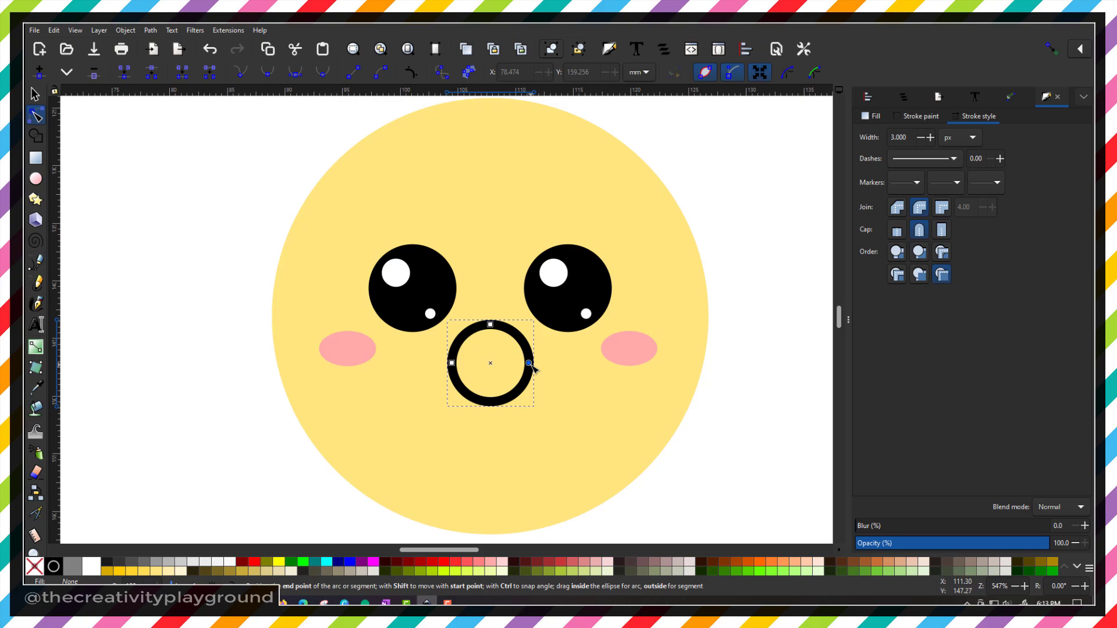
drag(529, 363, 463, 365)
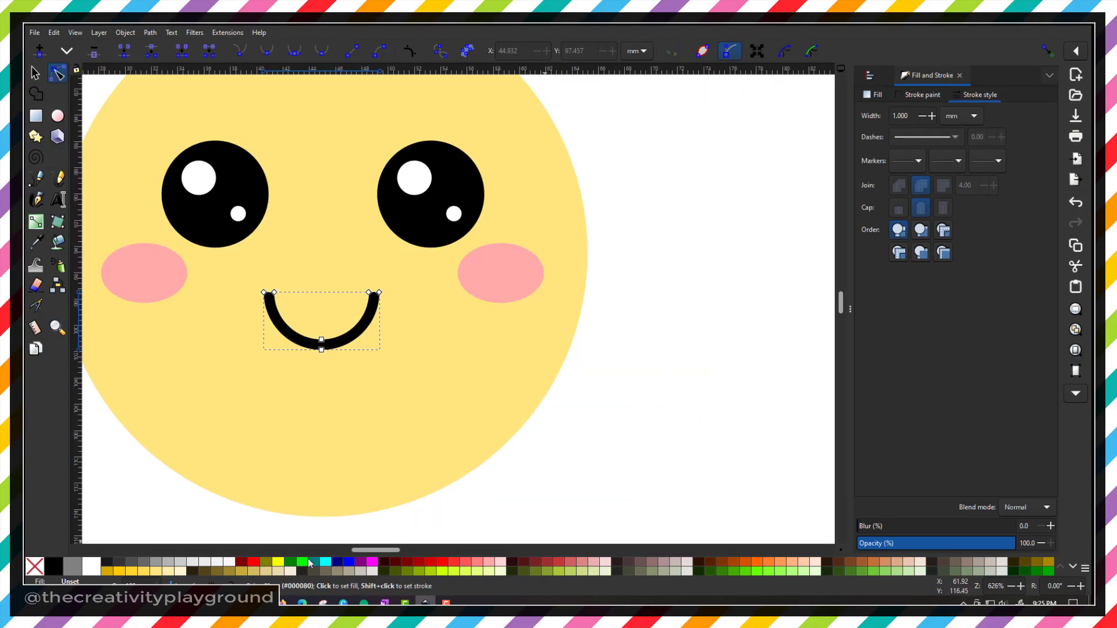
- Select the smile together with the yellow face circle and set node alignment relative to Last selected
scroll(373, 551, left, 3)
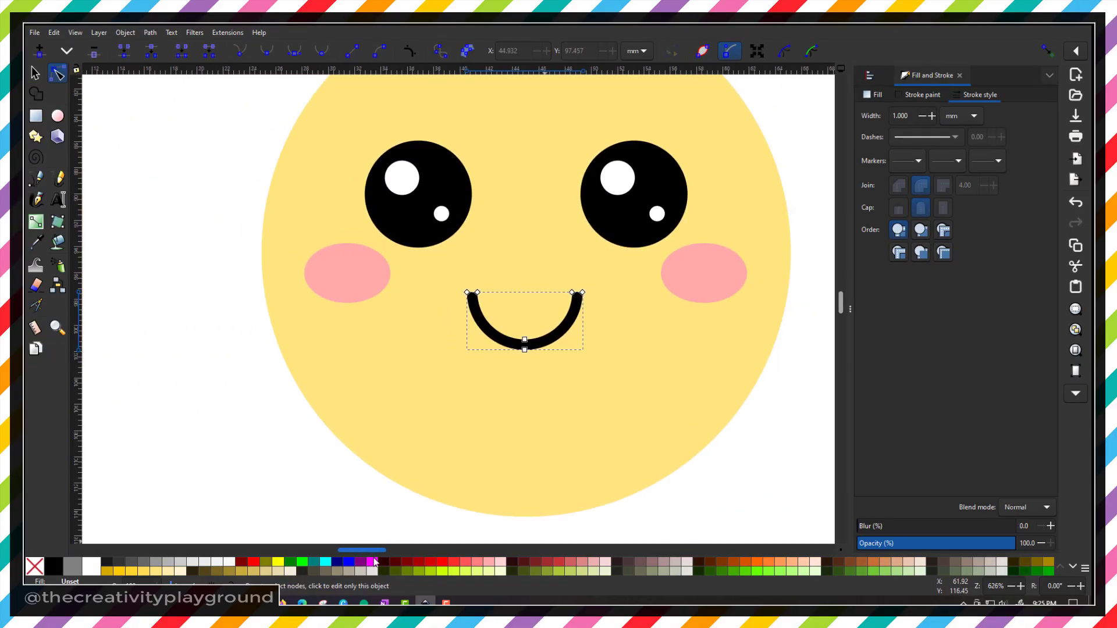
scroll(374, 560, right, 1)
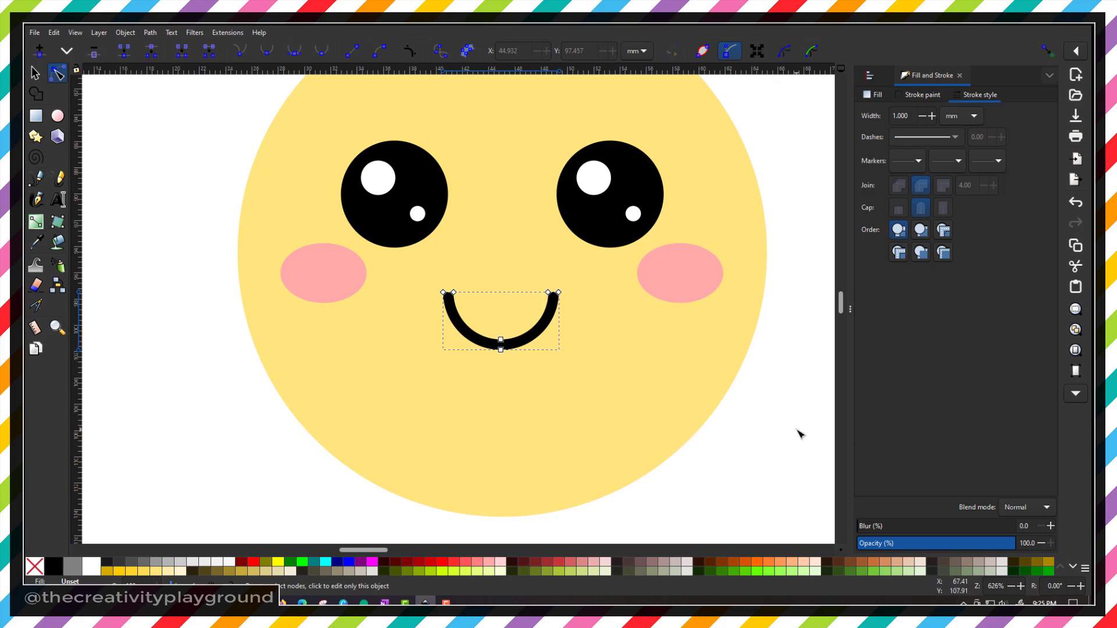
scroll(800, 435, down, 1)
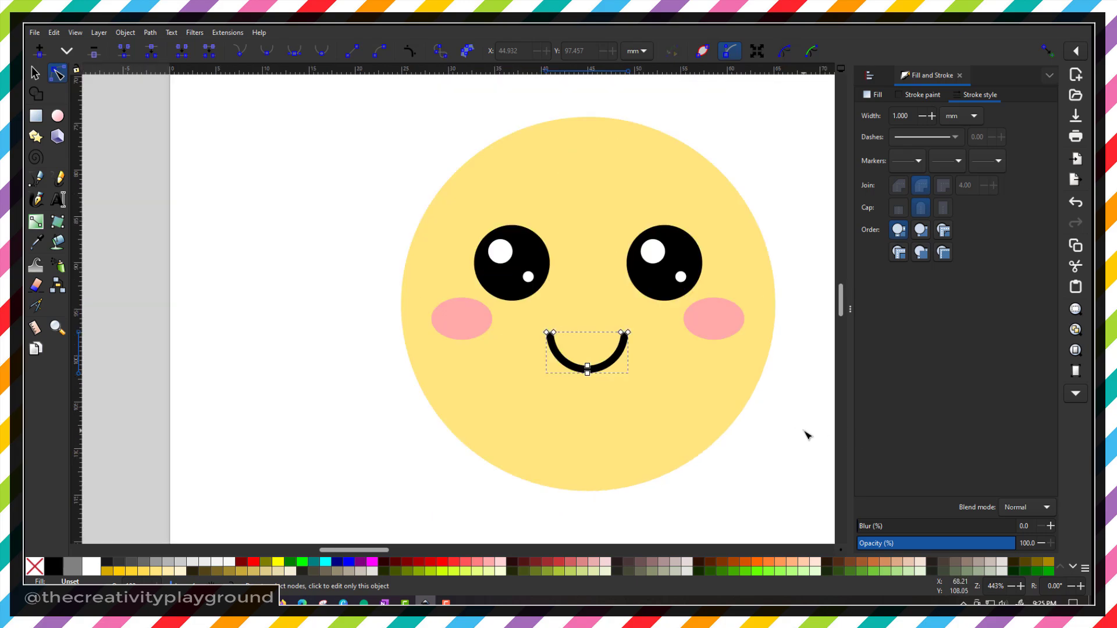
click(807, 436)
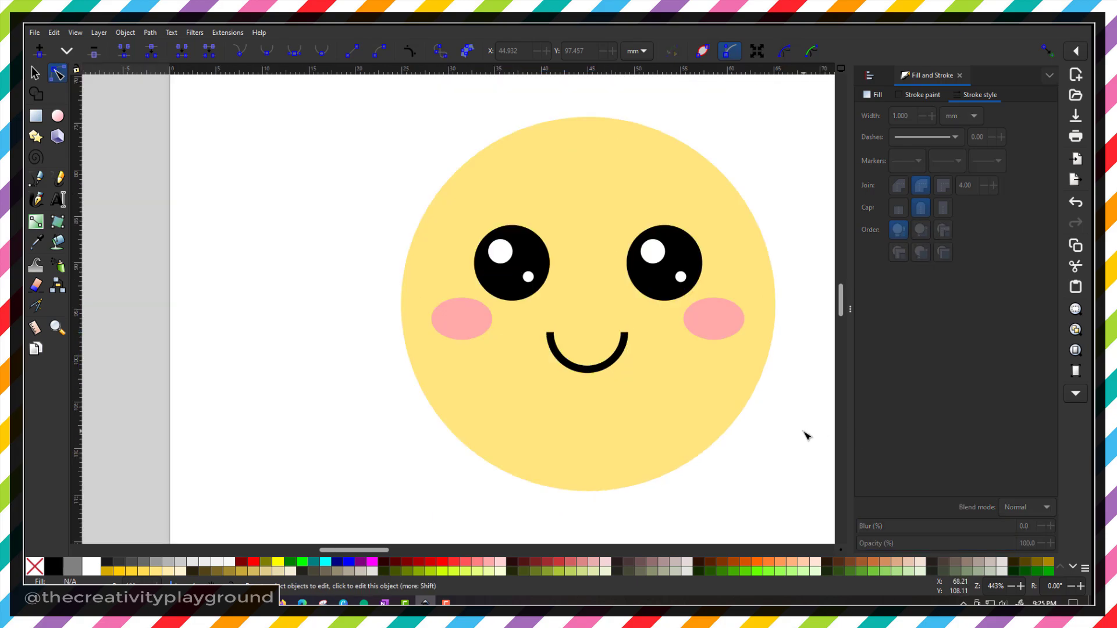
click(584, 367)
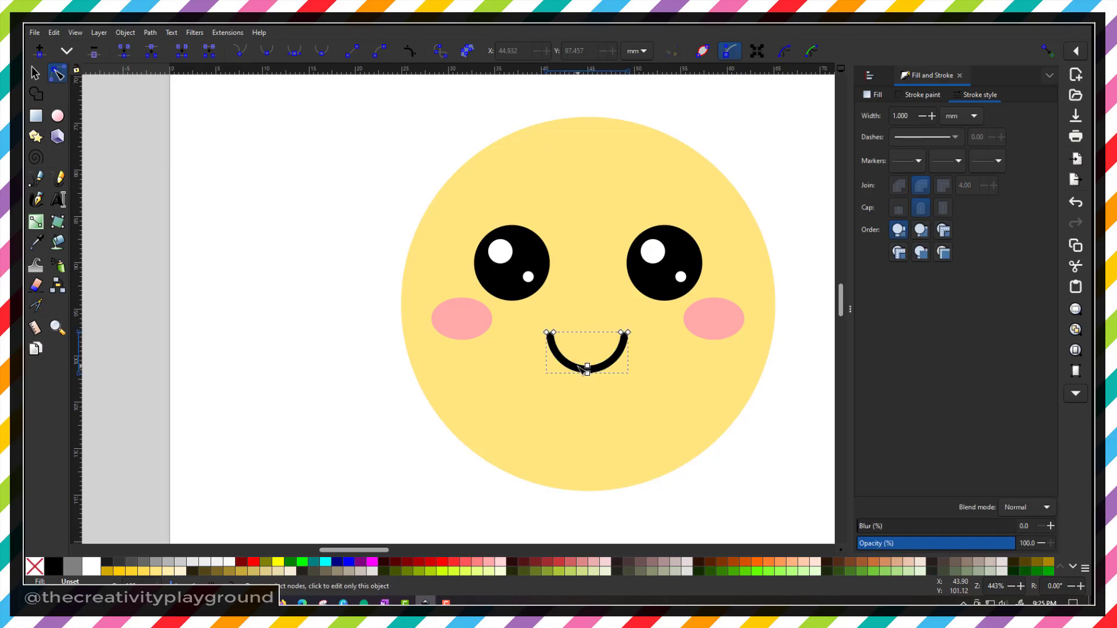
shift+click(565, 158)
click(588, 367)
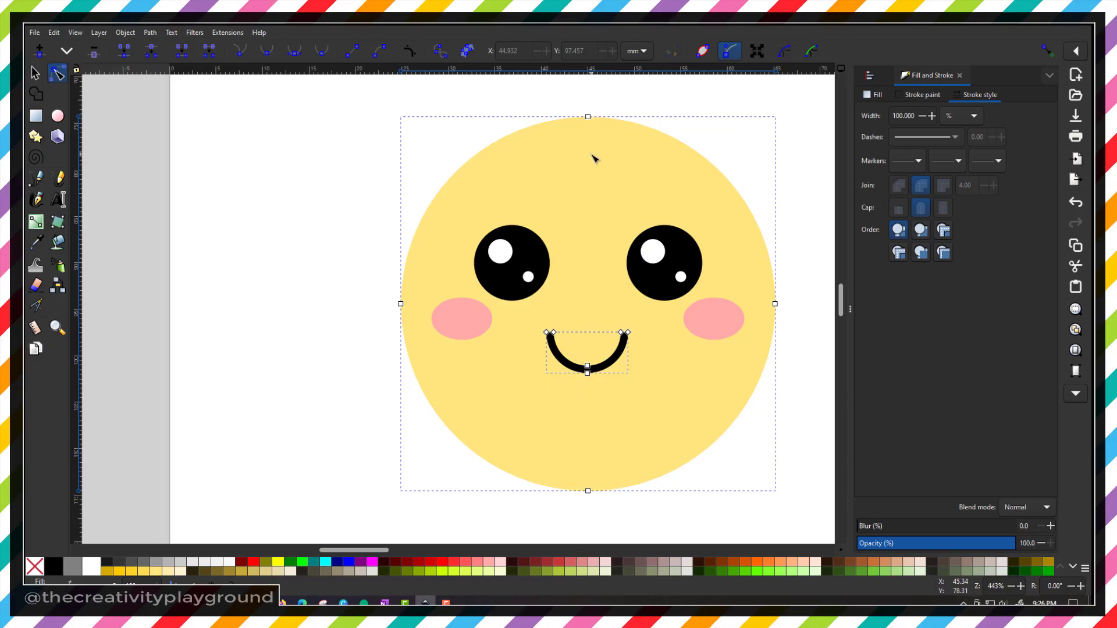
click(870, 76)
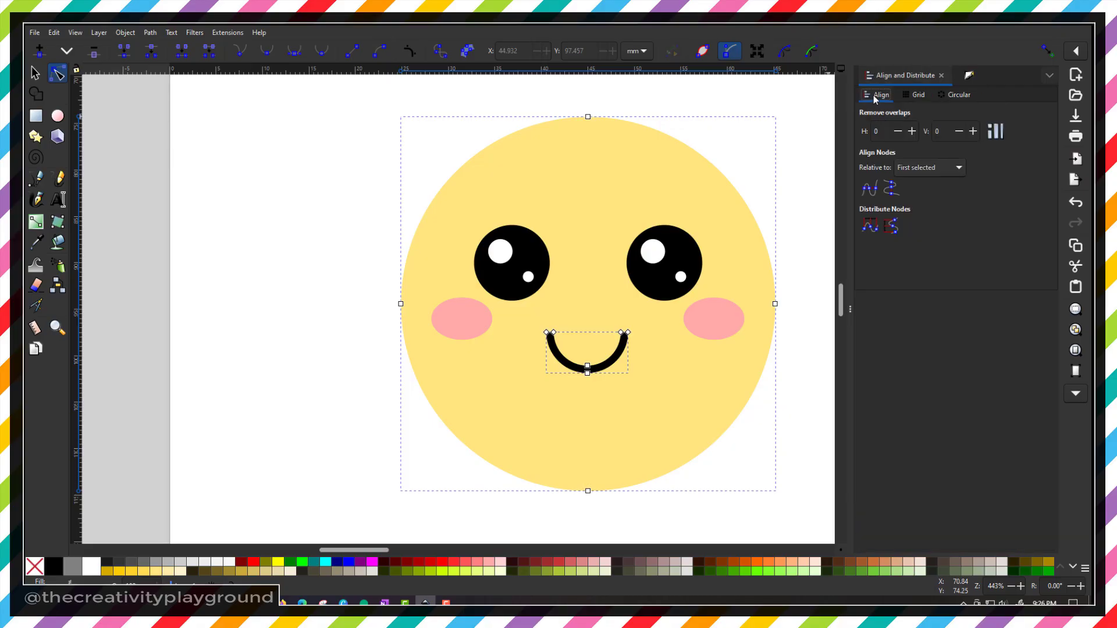
click(959, 168)
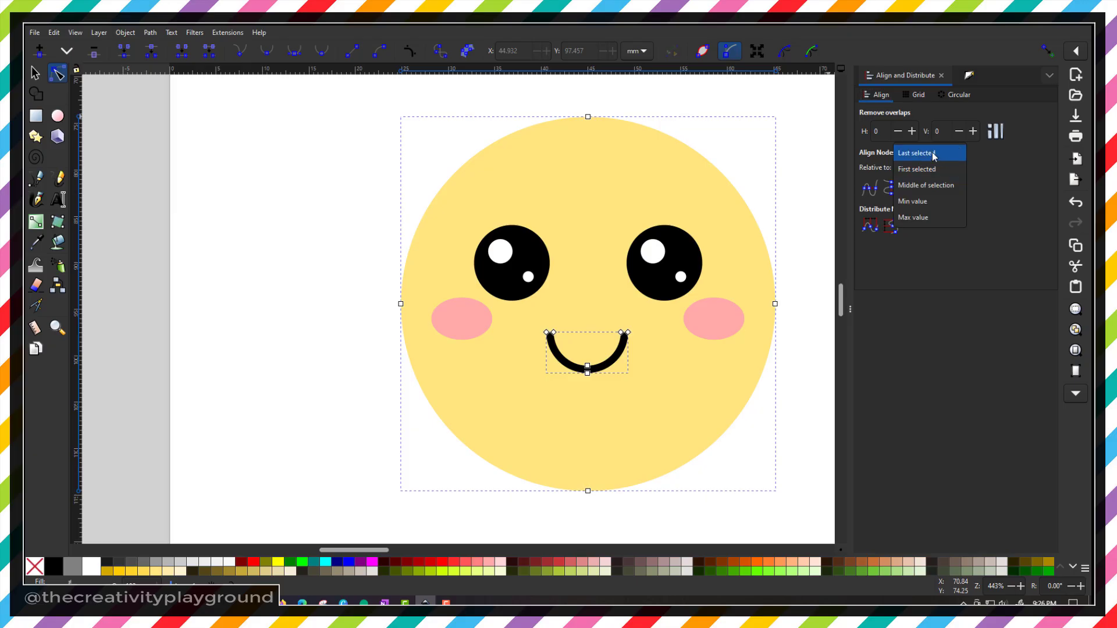
click(933, 154)
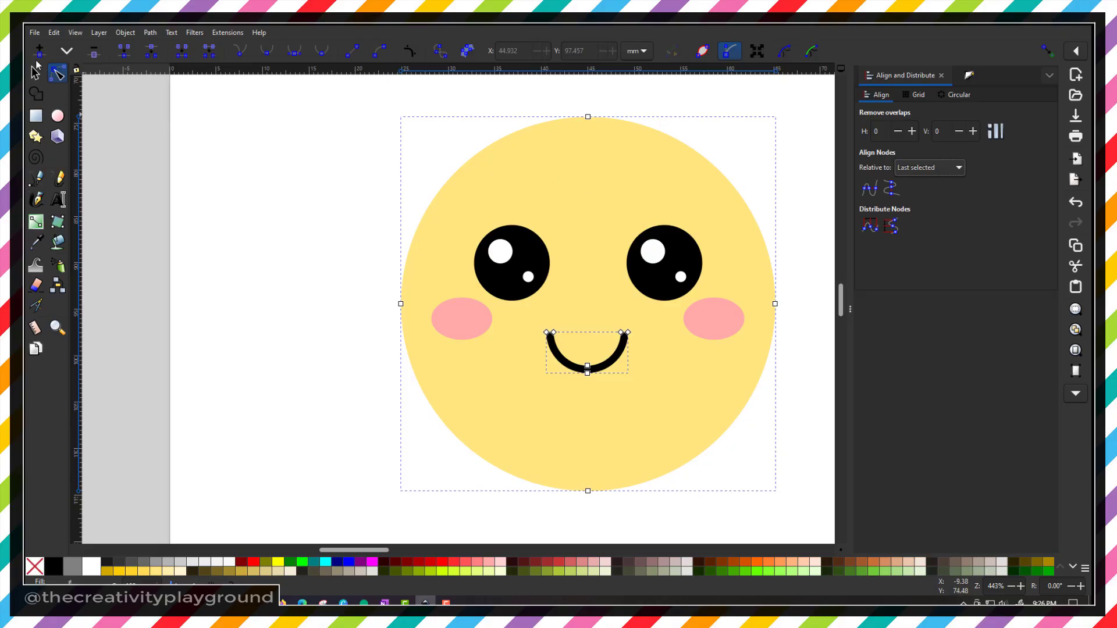
- Center the smile horizontally on the yellow circle, aligning the objects relative to Last selected
key(s)
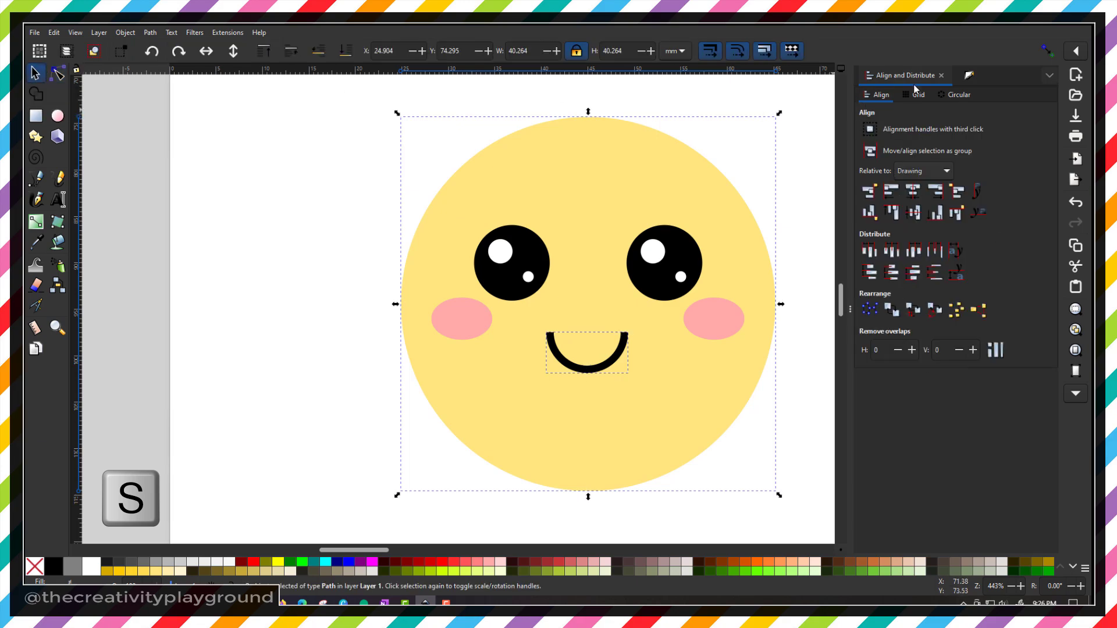
click(948, 171)
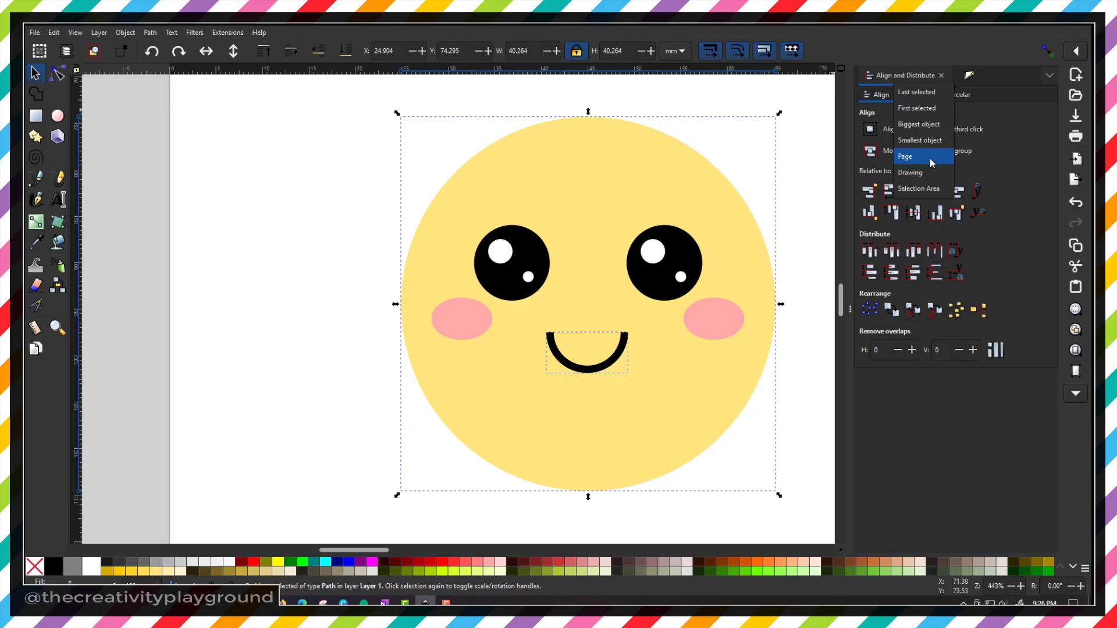
click(915, 93)
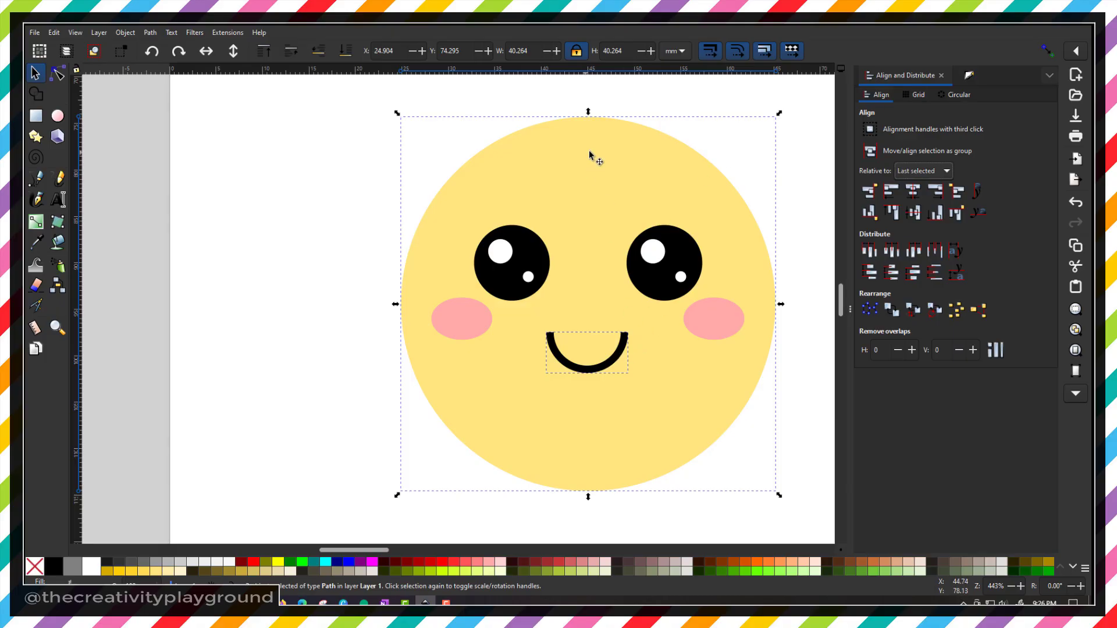
click(914, 193)
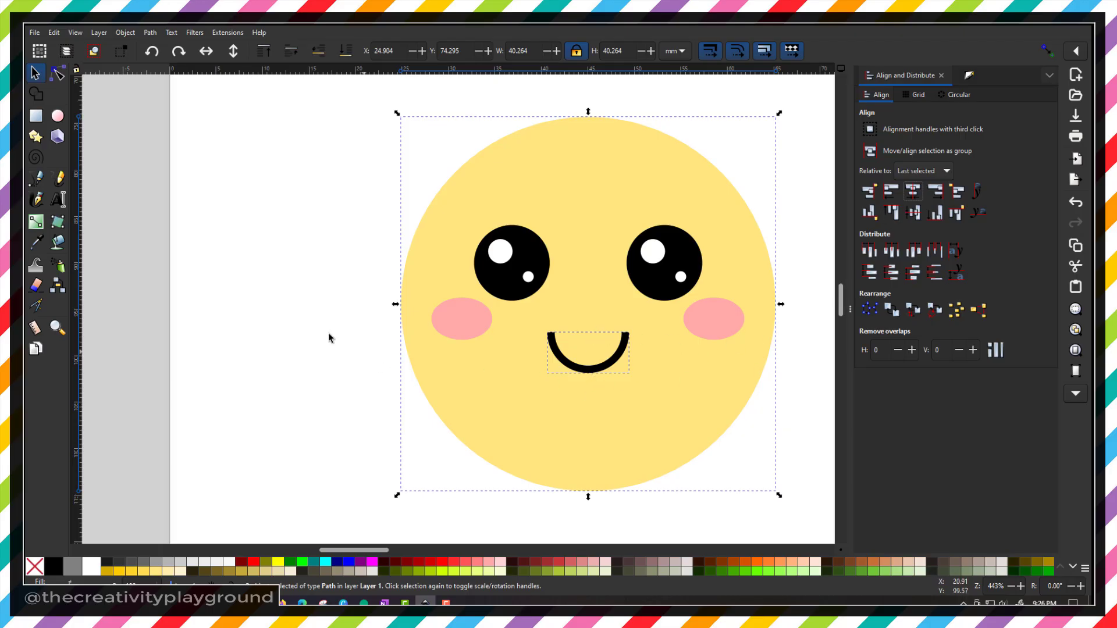
click(303, 314)
- Nudge the smile slightly upward on the face
click(589, 372)
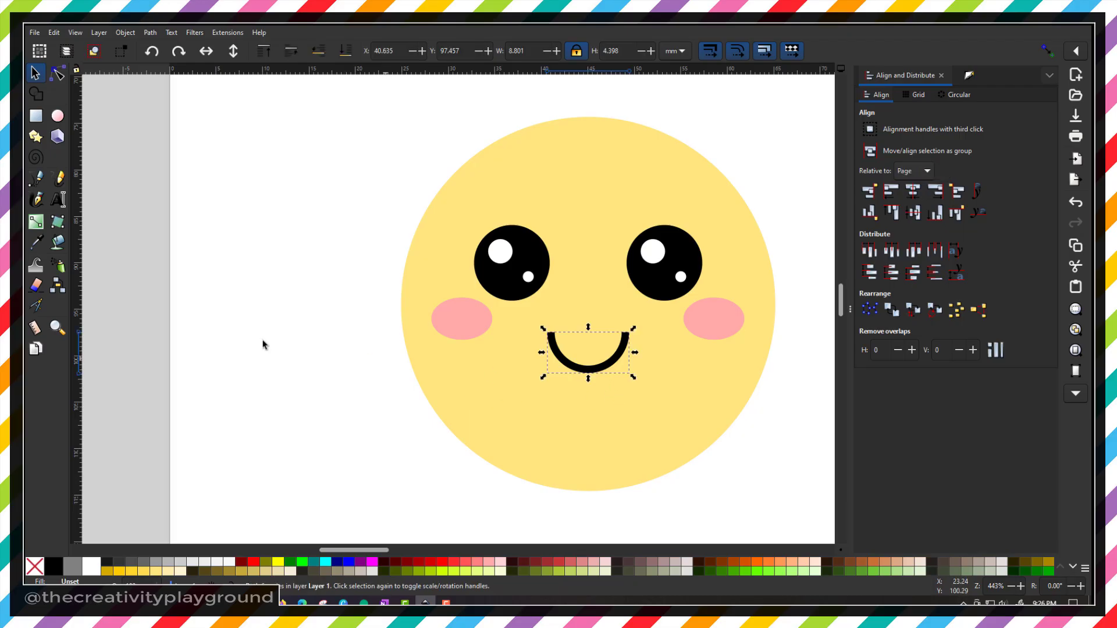
key(Up)
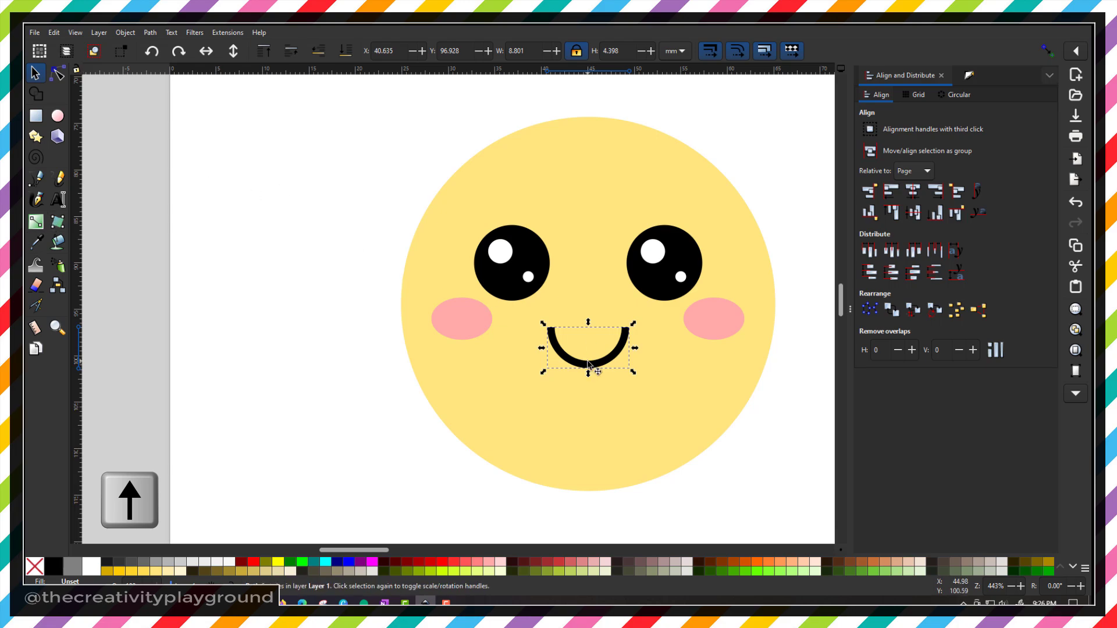
click(244, 208)
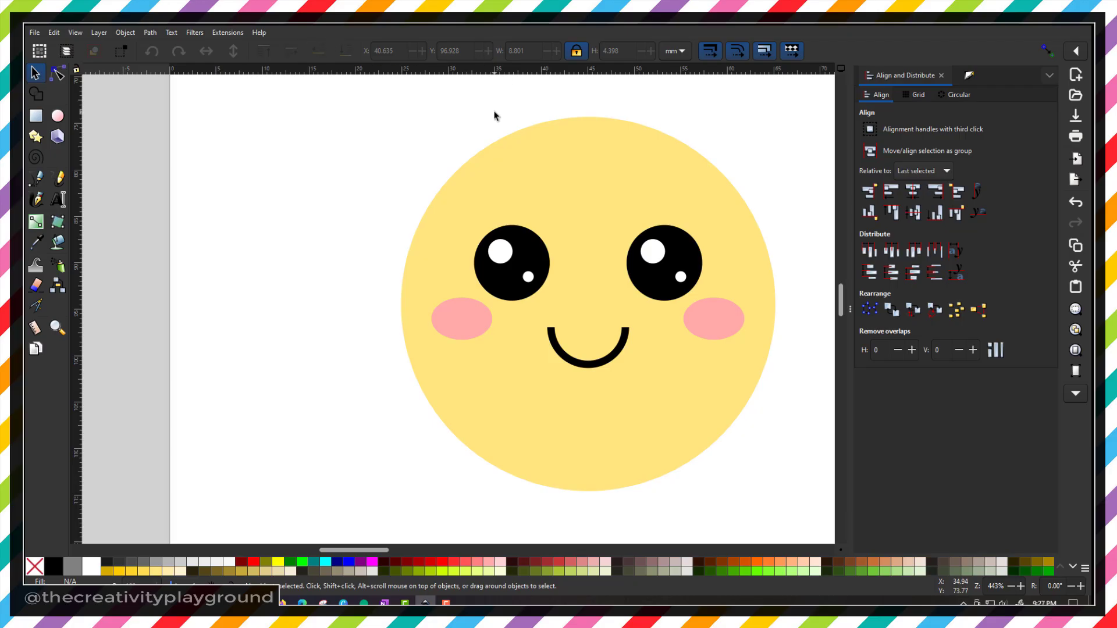
- Duplicate the whole face and place the copy directly below the original
scroll(494, 116, down, 1)
scroll(494, 117, down, 1)
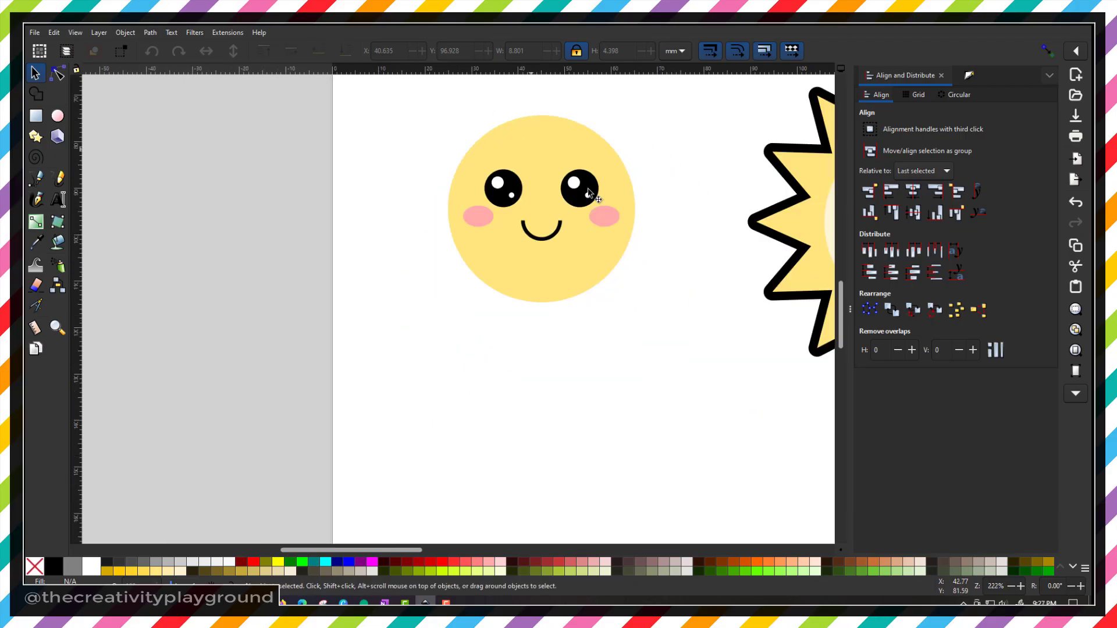
scroll(594, 200, up, 2)
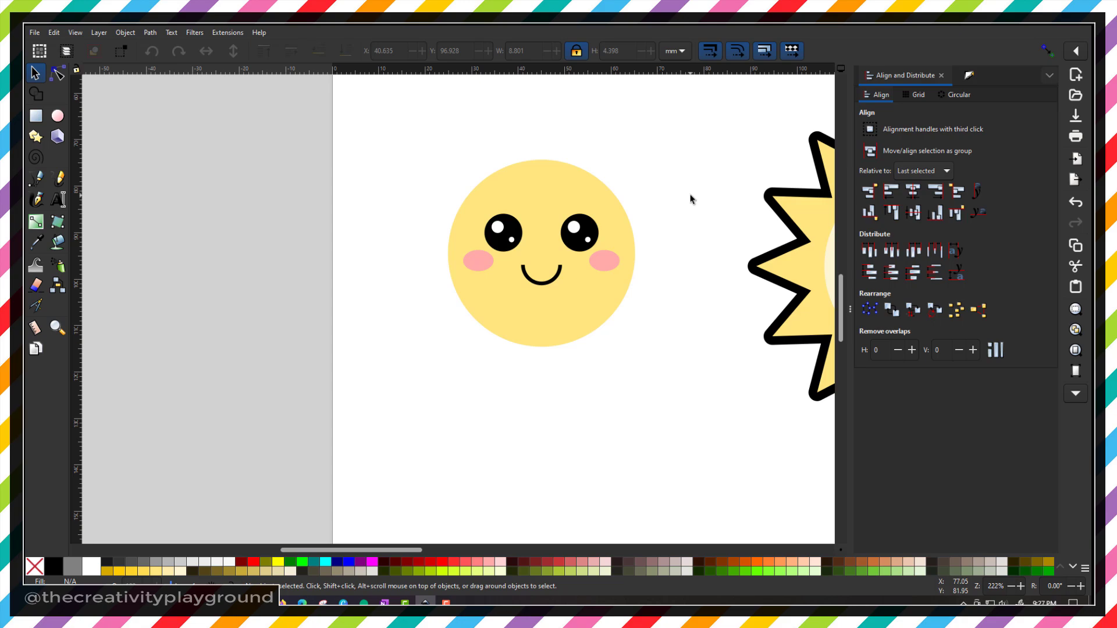
scroll(691, 196, down, 2)
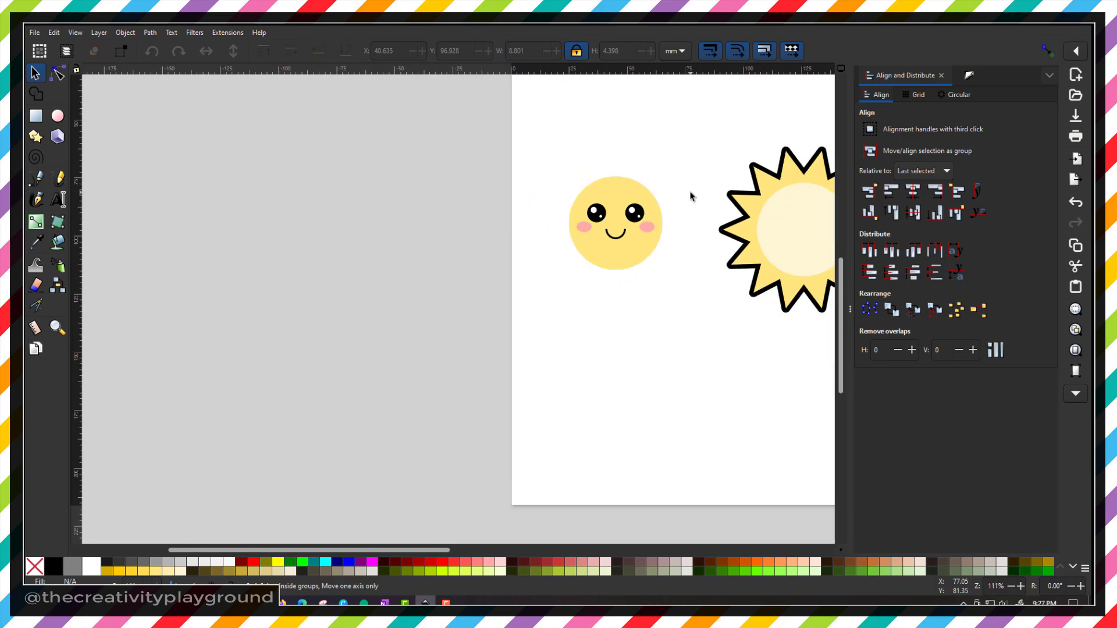
drag(538, 173, 701, 313)
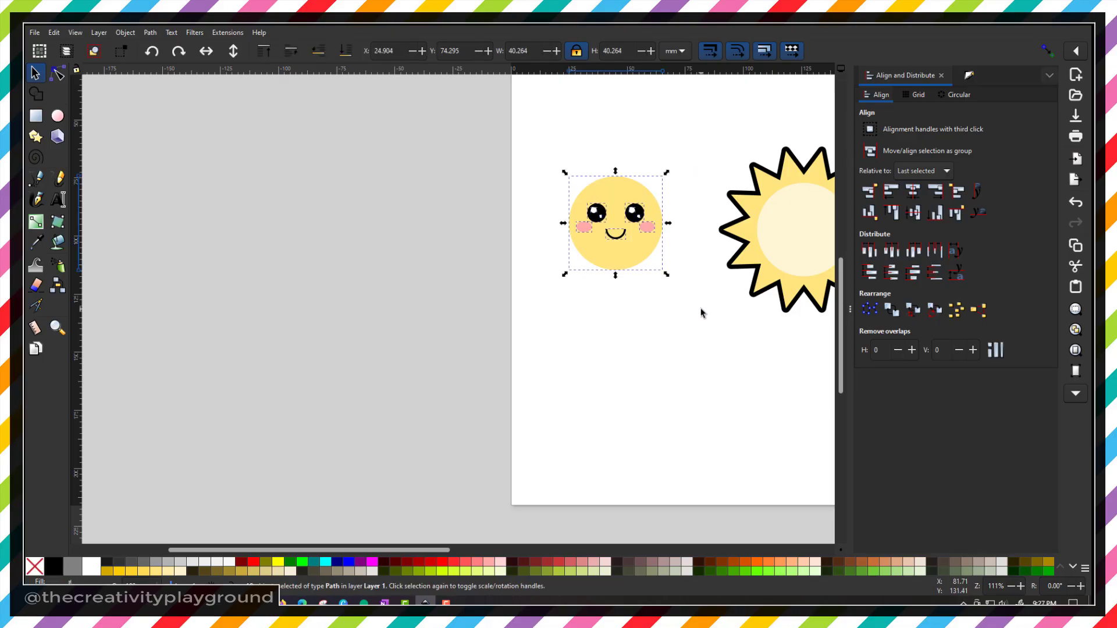
key(ctrl+d)
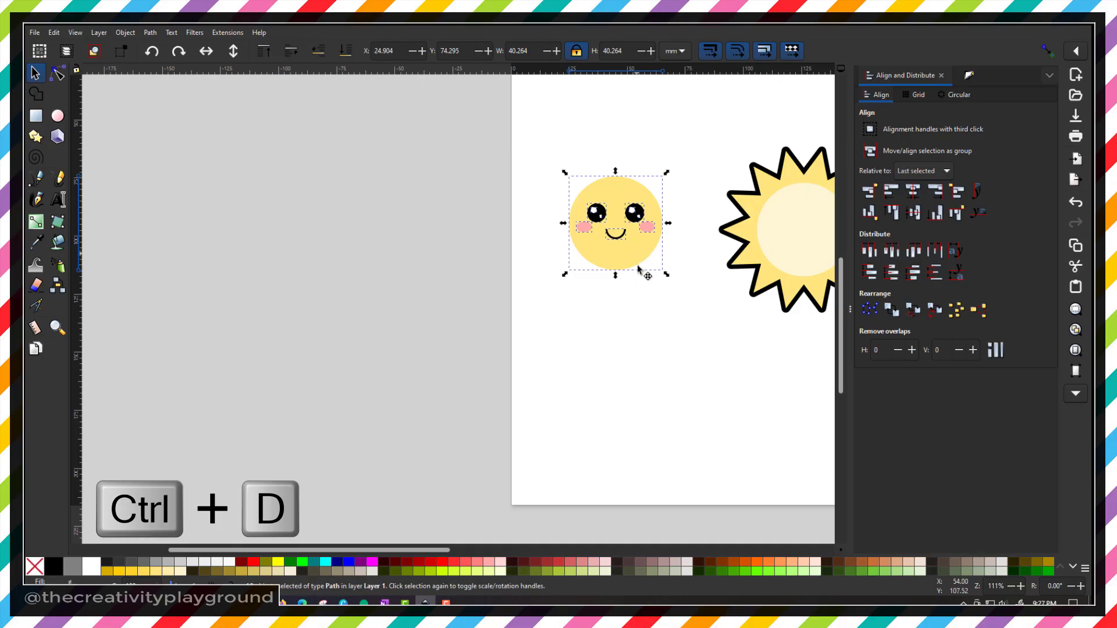
drag(637, 266, 638, 373)
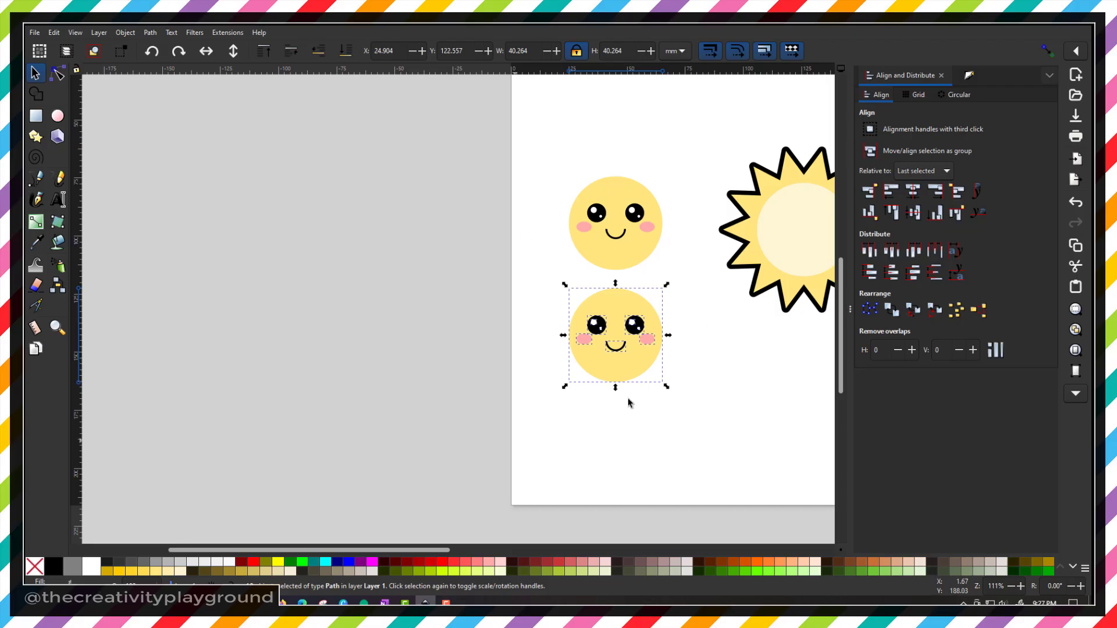
click(750, 394)
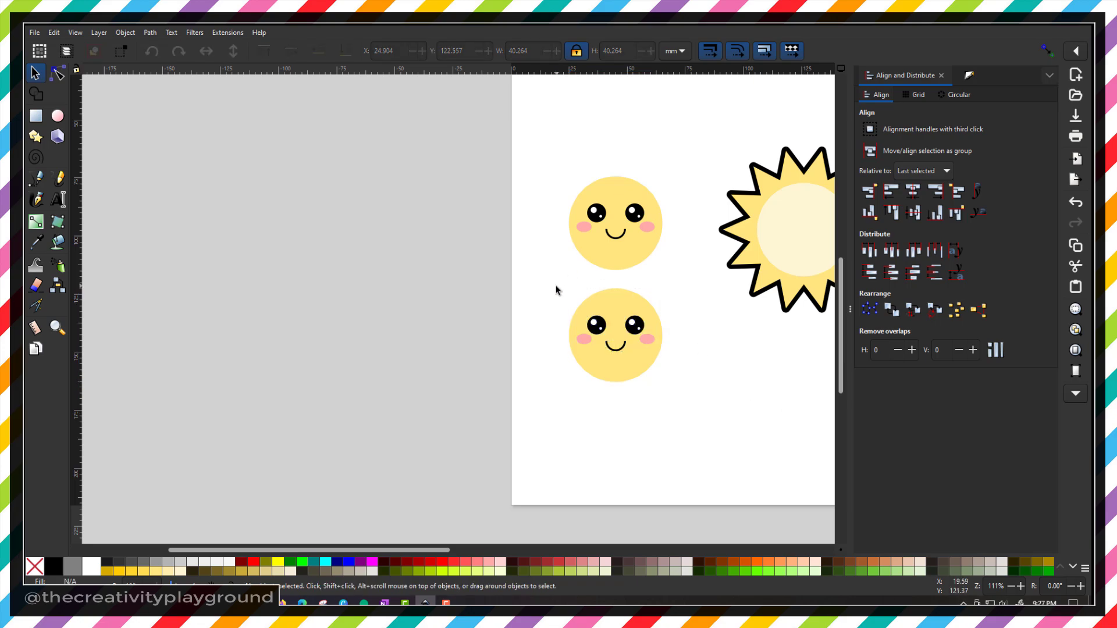
- Try to cut the smile out of the duplicate face's yellow circle with a path Difference
drag(553, 287, 717, 432)
key(3)
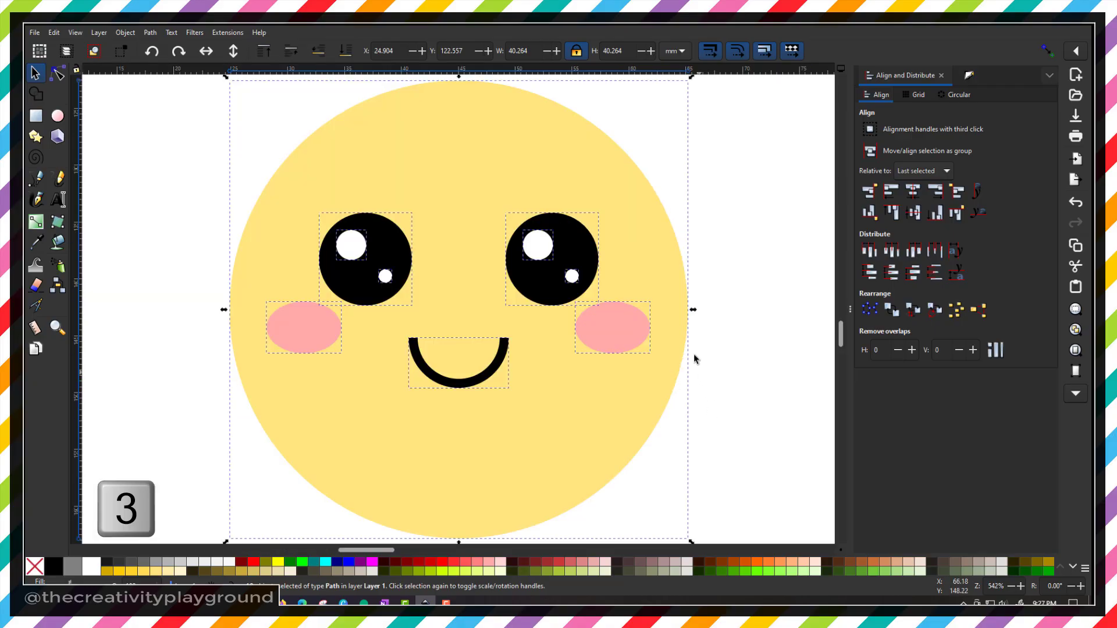
scroll(793, 370, down, 1)
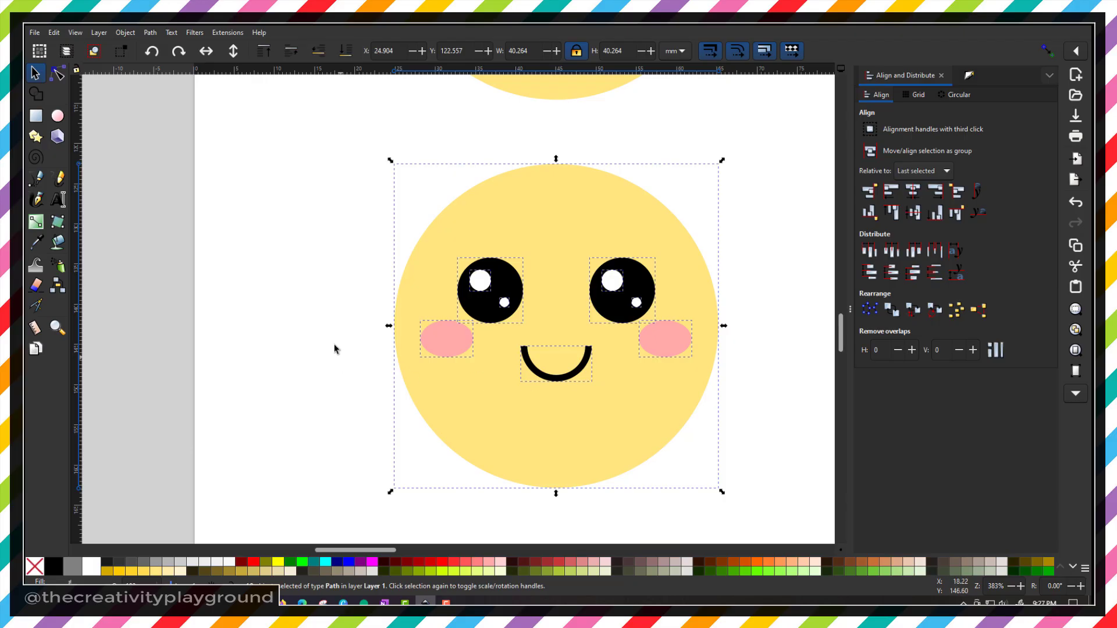
click(266, 335)
click(568, 380)
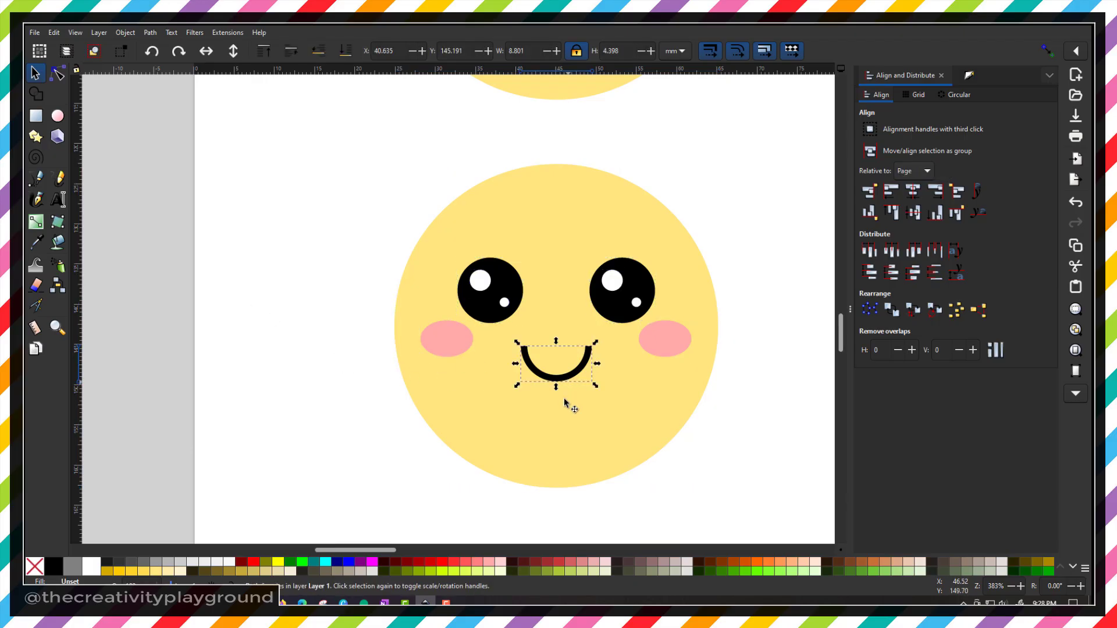
key(shift)
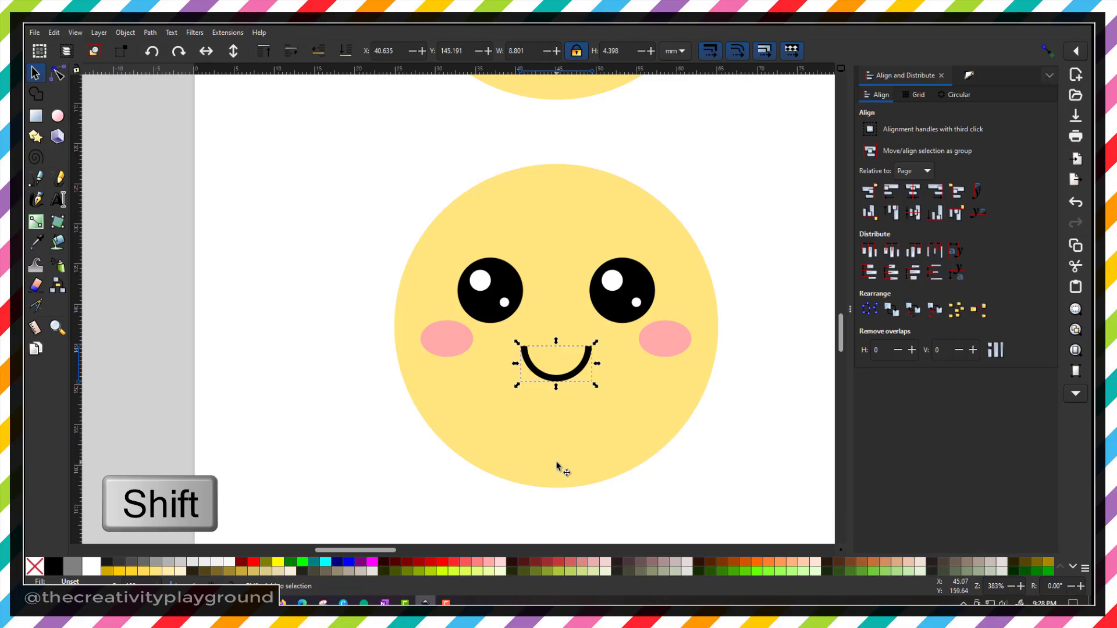
shift+click(557, 465)
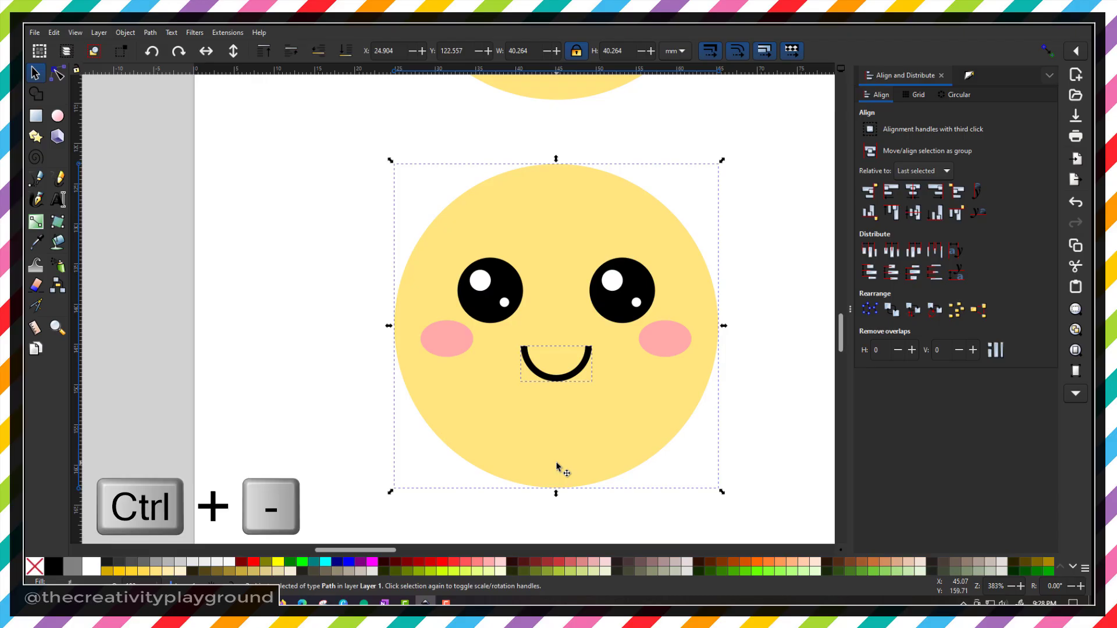
key(ctrl)
key(ctrl+minus)
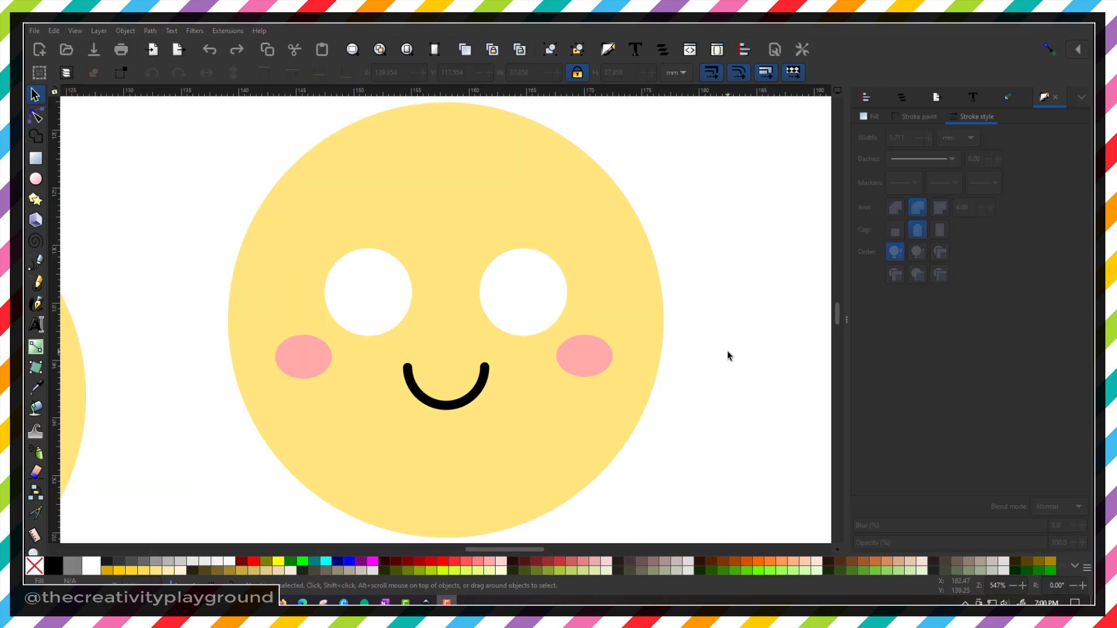
- Try subtracting the smile from the yellow circle with cut-out eyes using Difference, and undo it
click(446, 408)
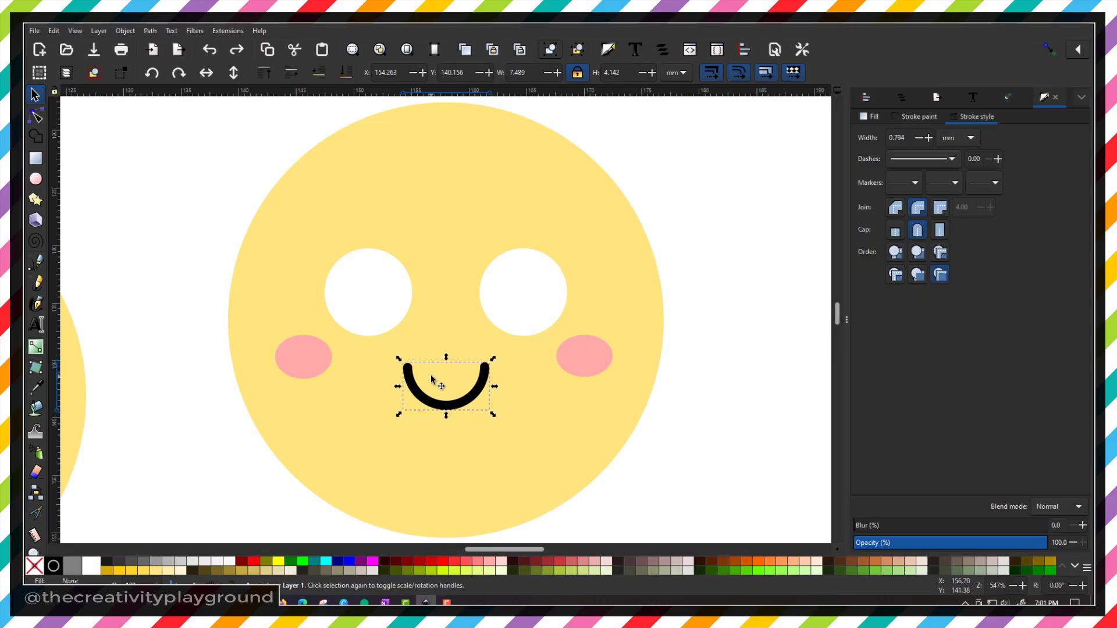
shift+click(450, 492)
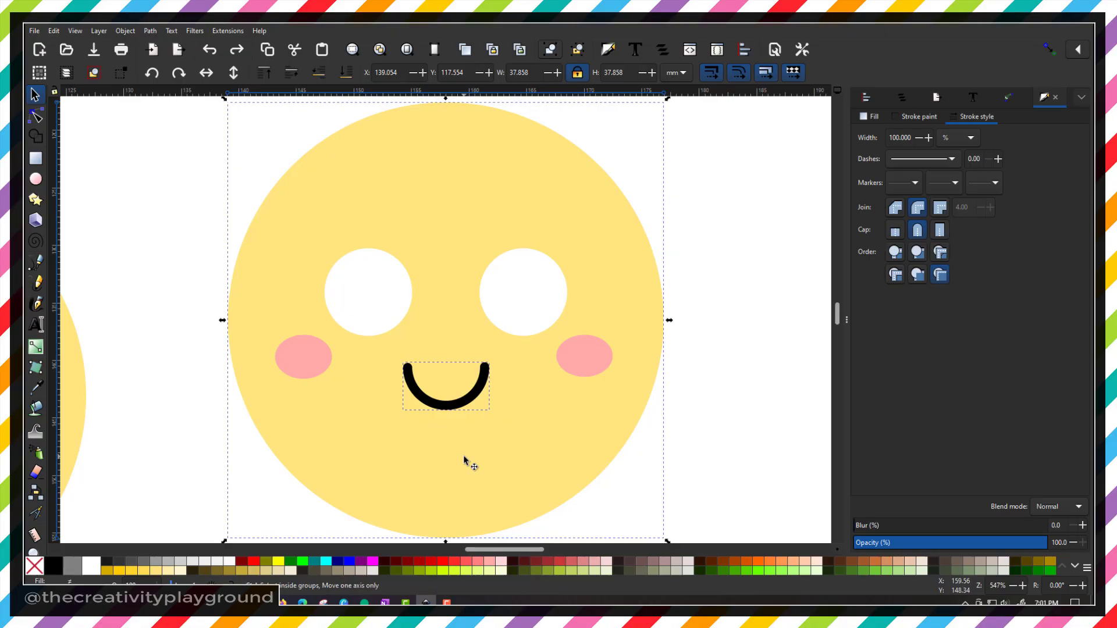
key(ctrl+minus)
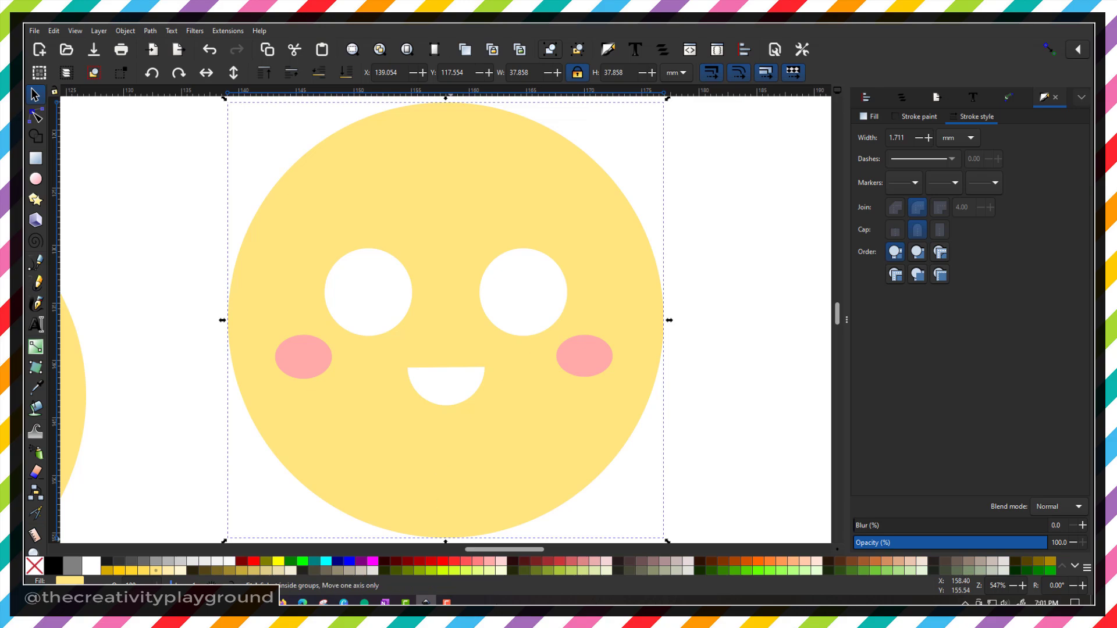
key(ctrl+z)
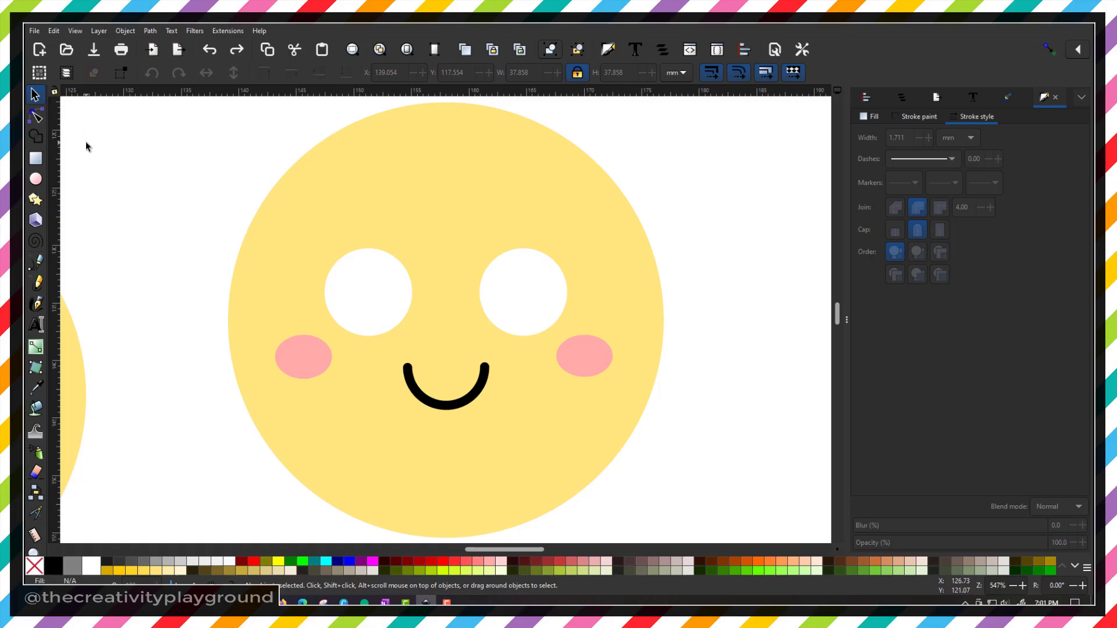
- Try adjusting the left end point of the smile arc with the Node tool
key(n)
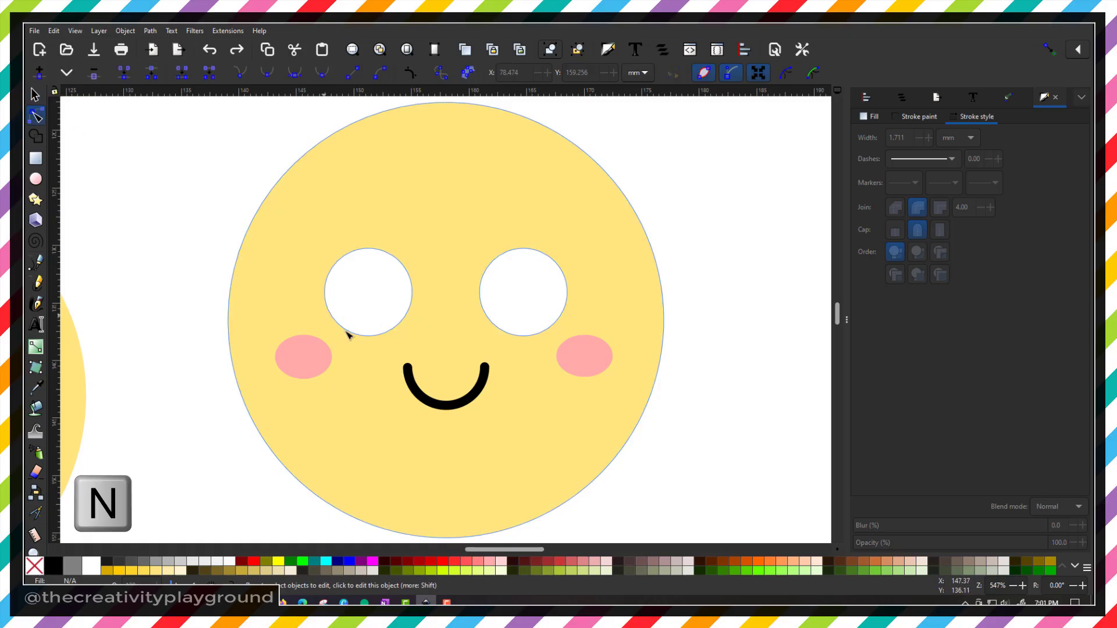
click(409, 373)
mouse_move(407, 367)
mouse_down()
mouse_move(426, 332)
mouse_move(463, 332)
mouse_move(483, 349)
mouse_move(432, 330)
mouse_move(407, 353)
mouse_move(439, 331)
mouse_move(480, 352)
mouse_move(443, 329)
mouse_move(411, 341)
mouse_move(411, 373)
mouse_up()
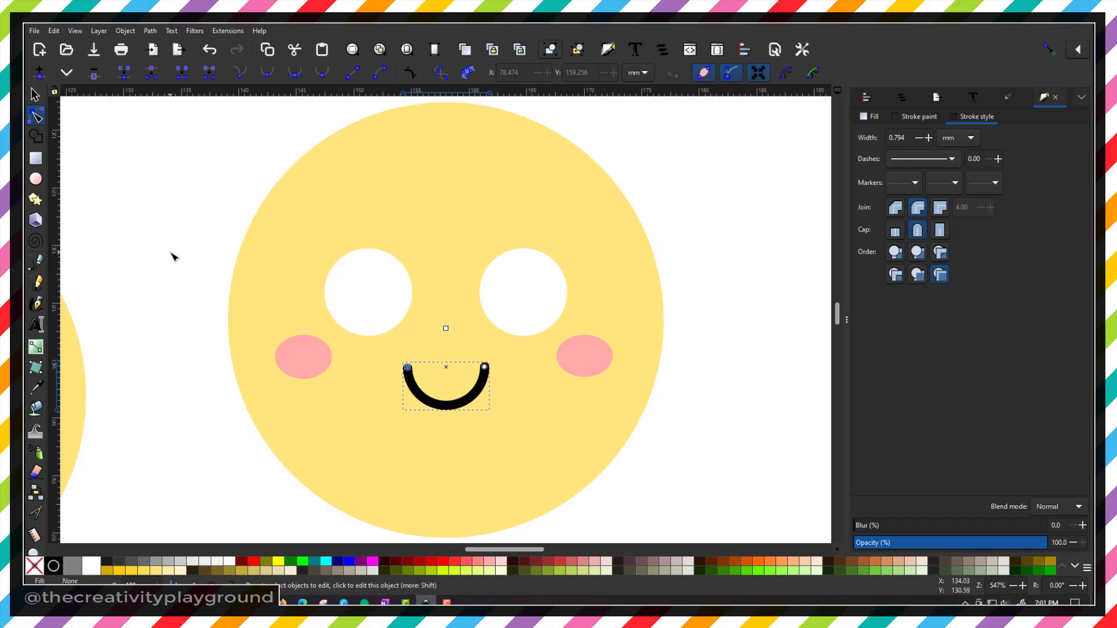
- Convert the smile's stroke to a path and cut it out of the duplicate face's yellow circle with Difference
key(s)
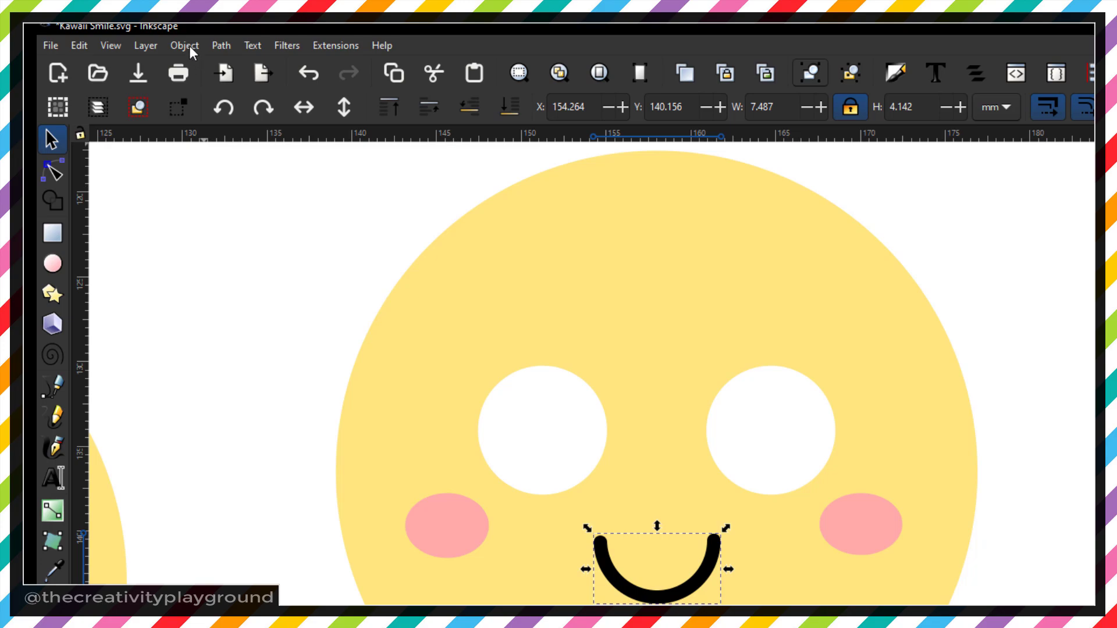
click(226, 46)
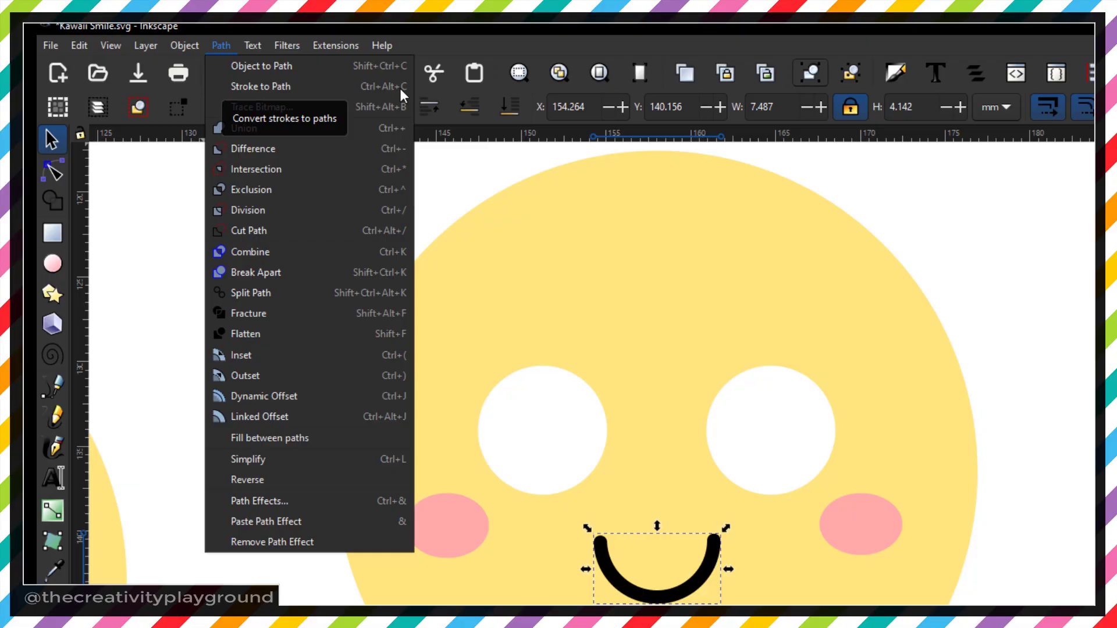
click(271, 86)
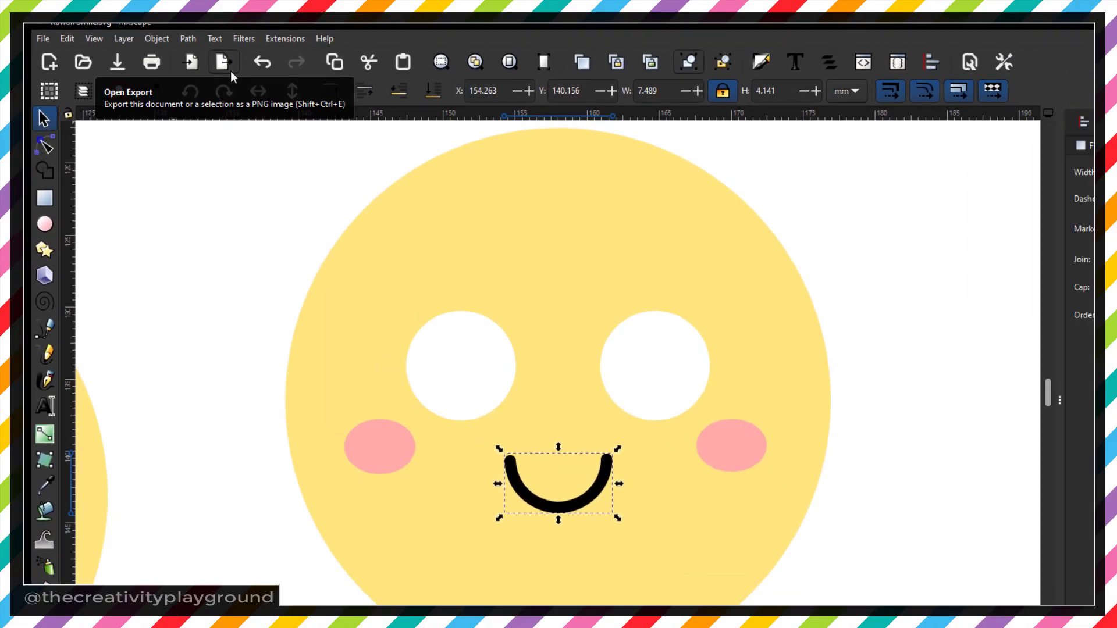
key(ctrl+minus)
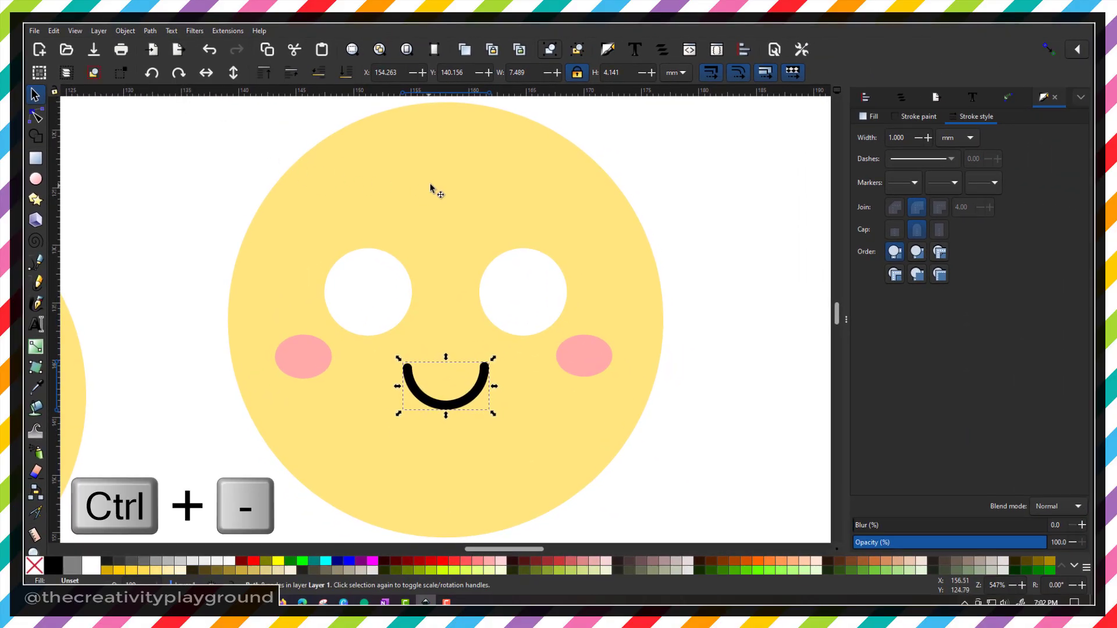
shift+click(445, 191)
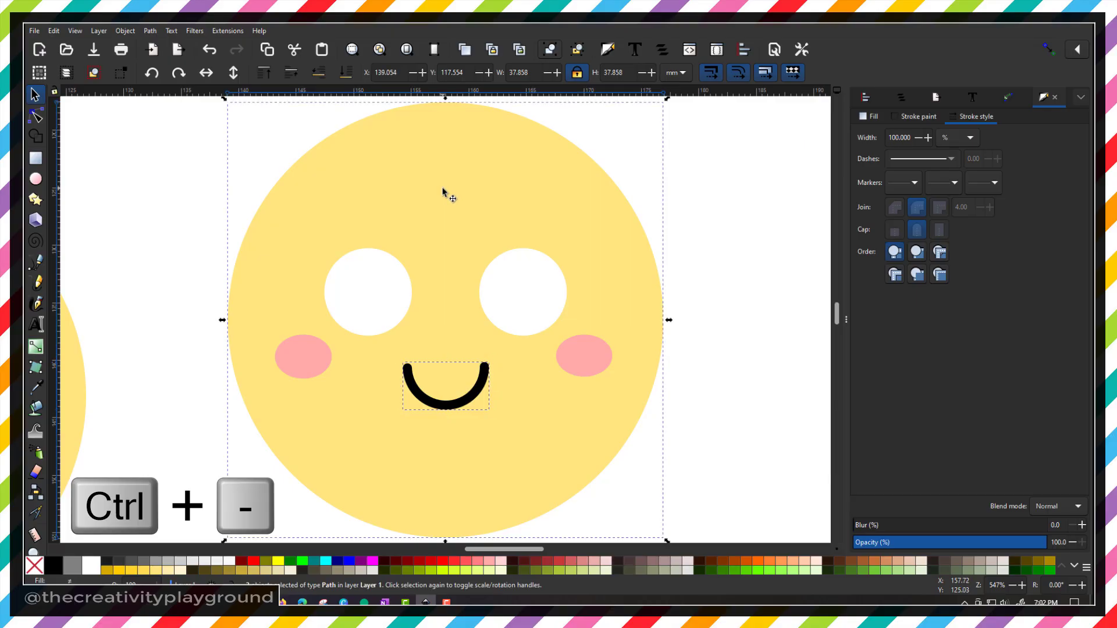
key(ctrl+minus)
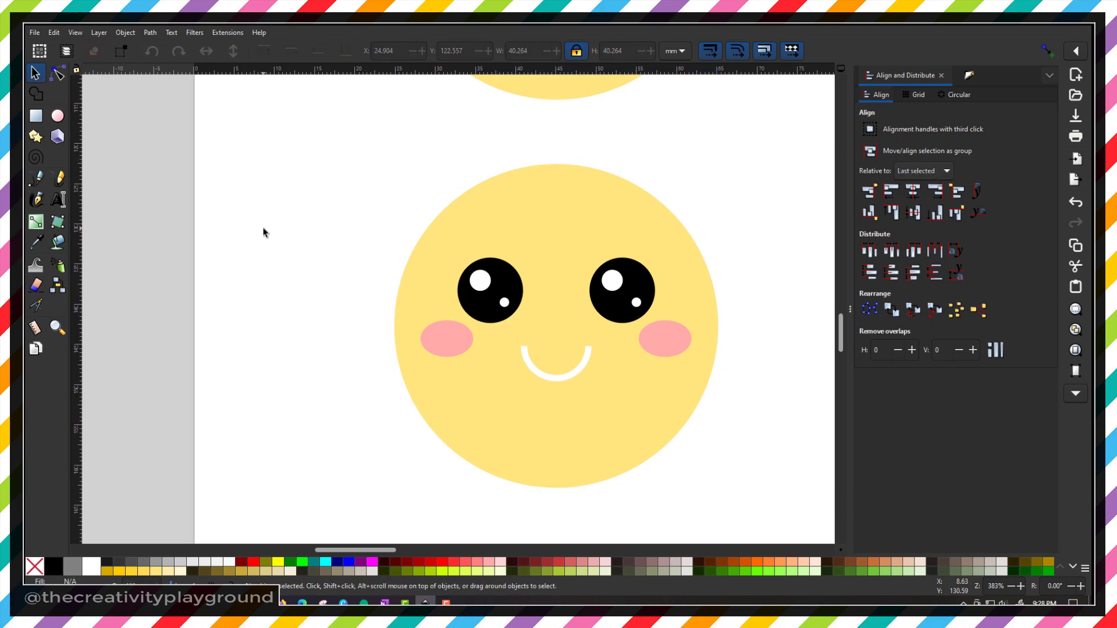
- Cut both pink cheeks out of the duplicate face's yellow circle with path Difference
click(453, 346)
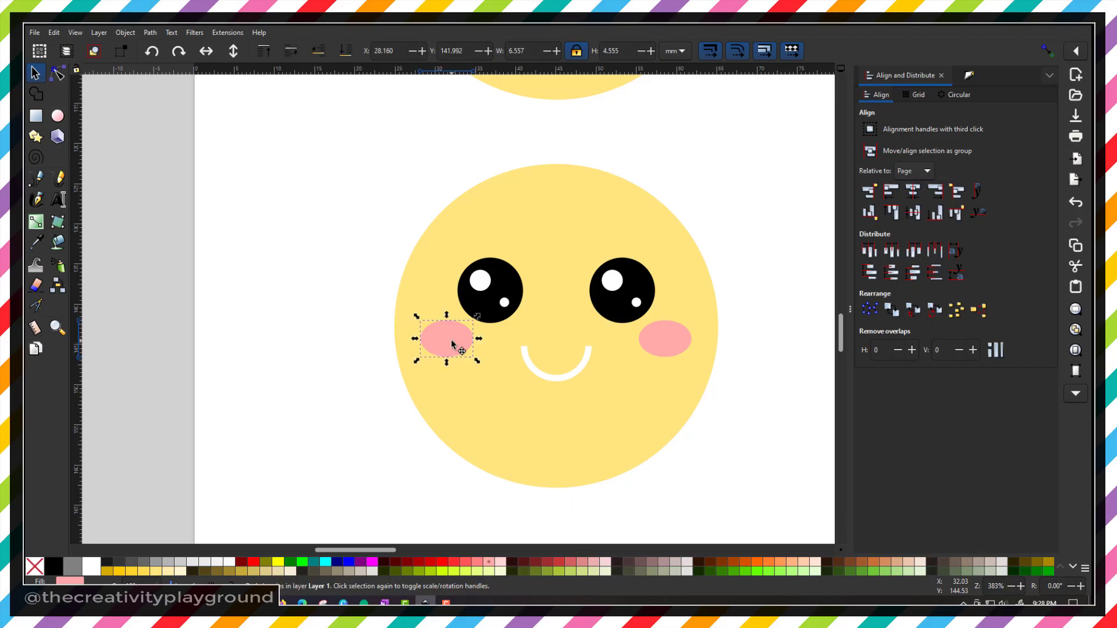
shift+click(483, 406)
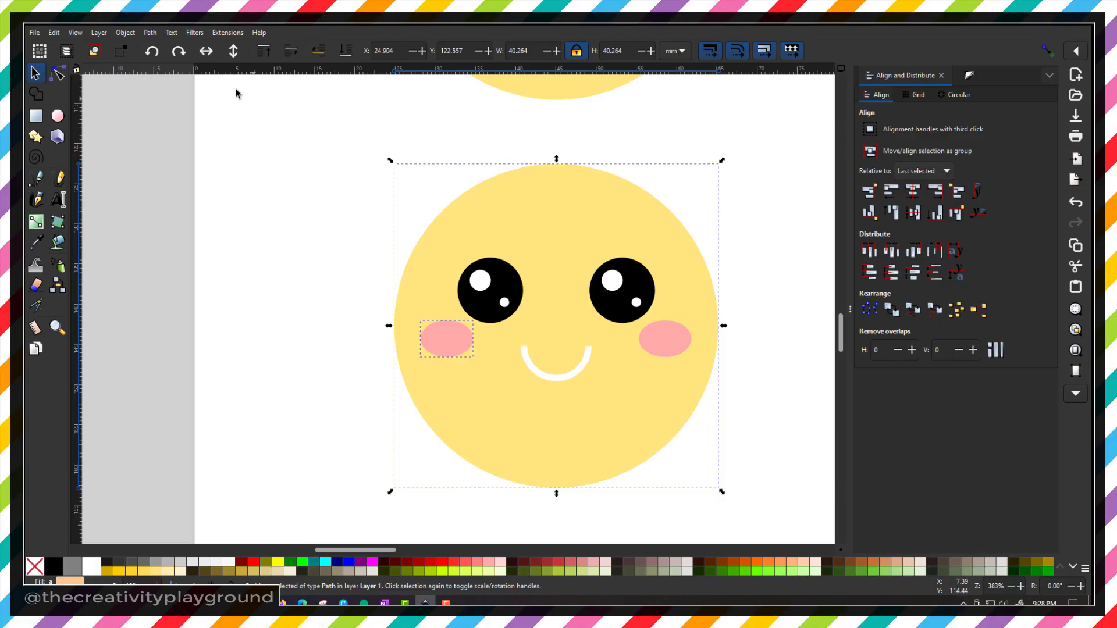
click(150, 33)
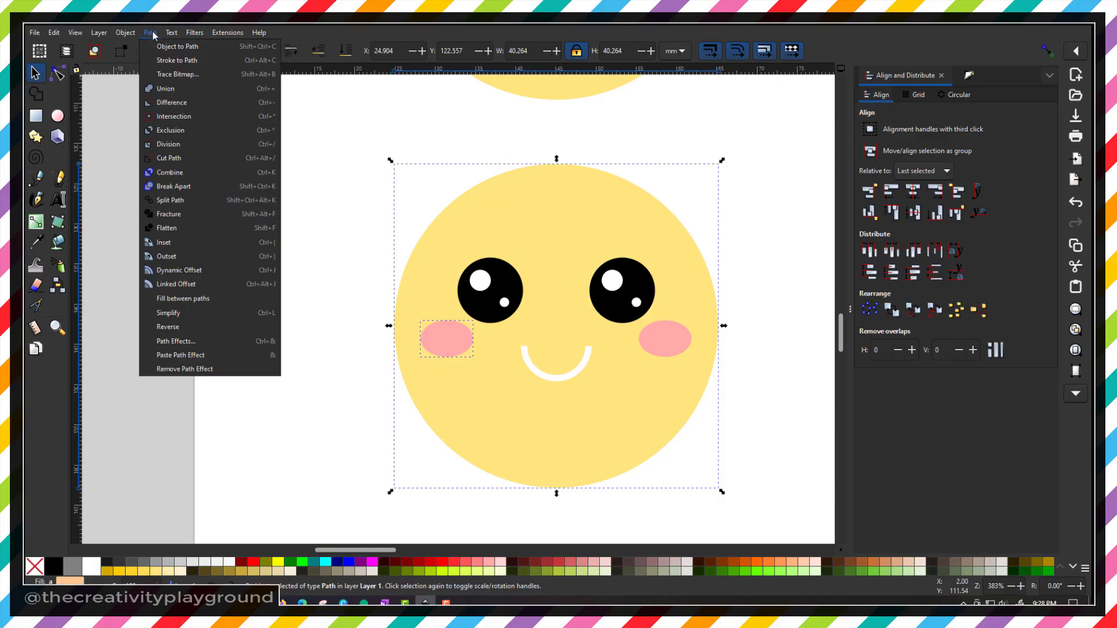
click(180, 105)
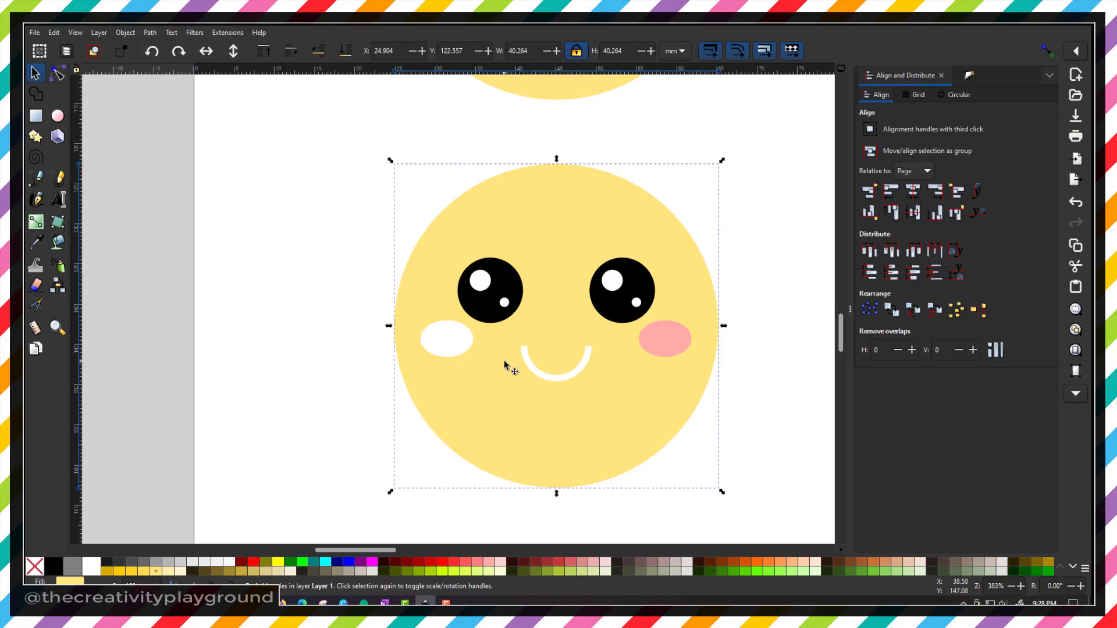
ctrl+click(670, 349)
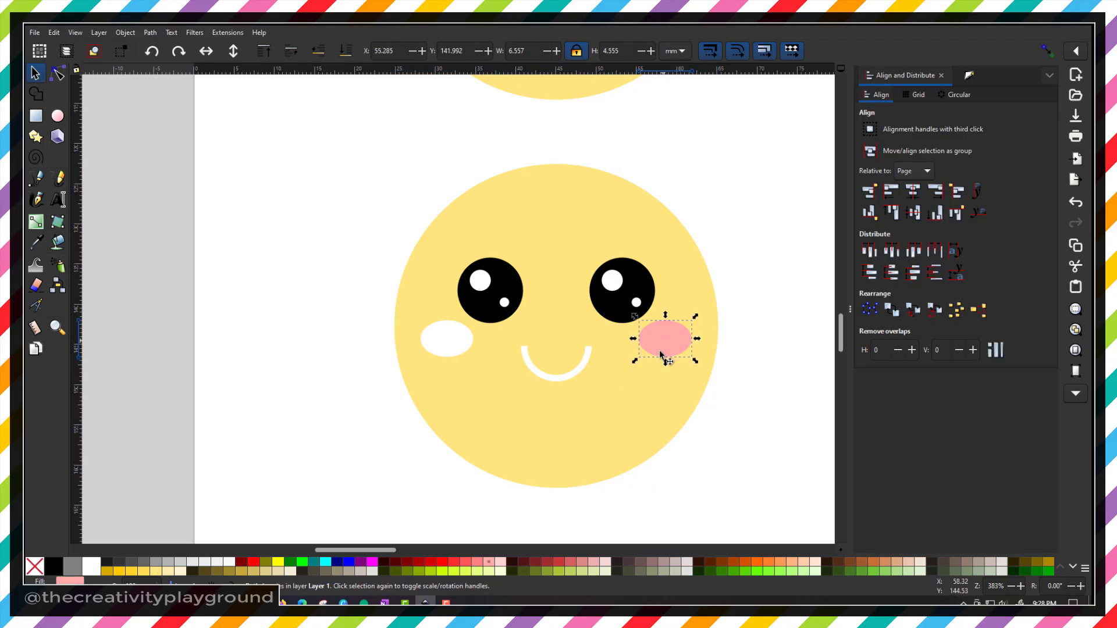
ctrl+shift+click(598, 432)
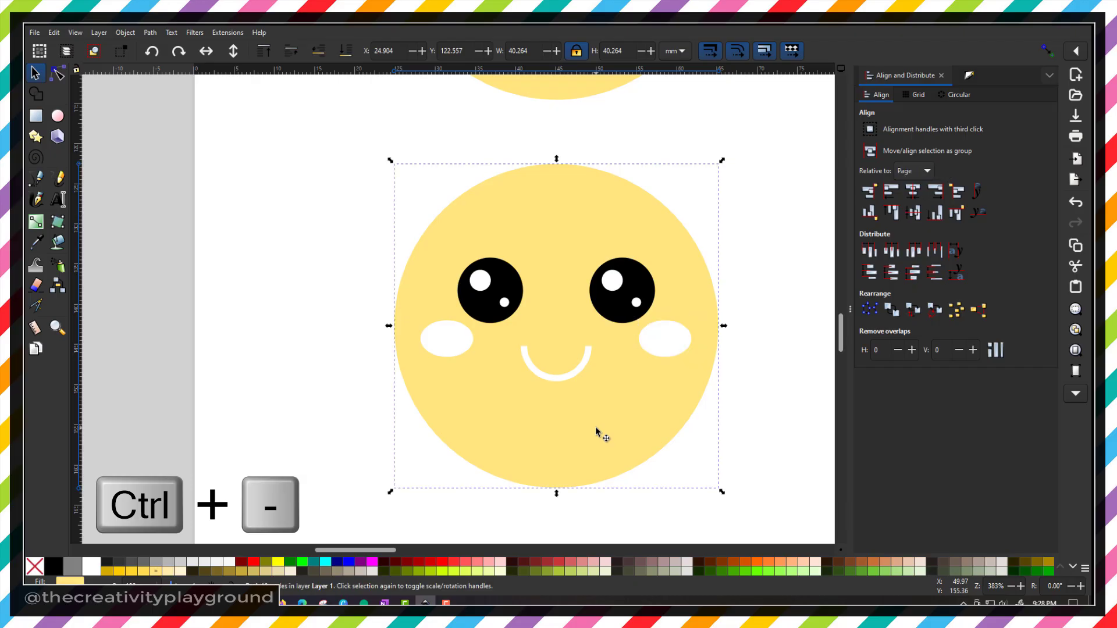
- Try cutting the left black eye out of the yellow circle with its highlights still in place, and undo the Difference
click(482, 302)
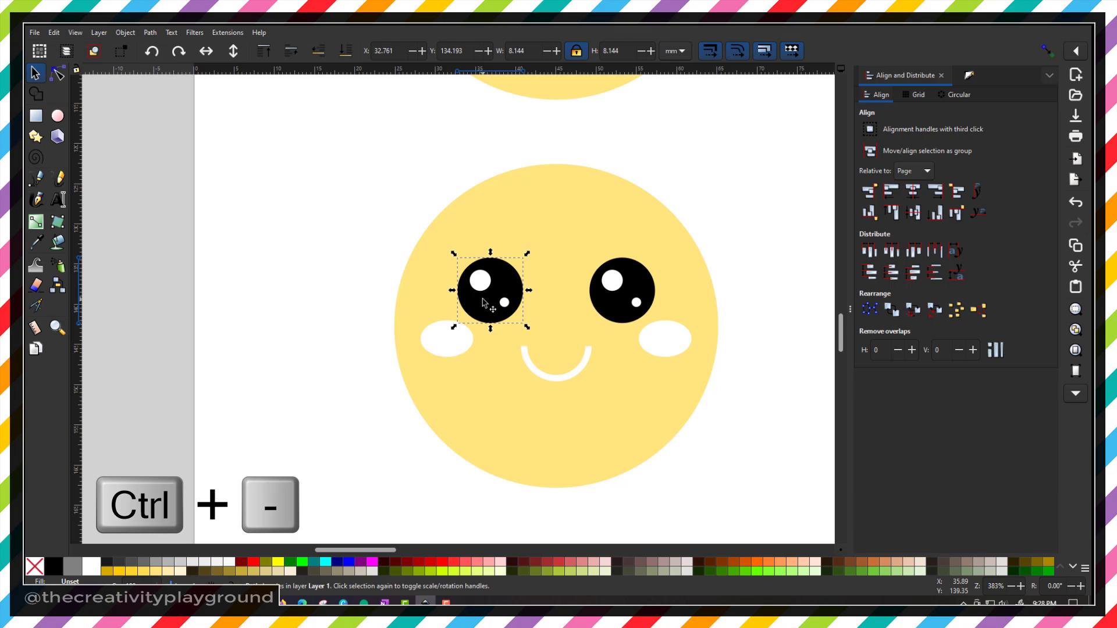
shift+click(492, 382)
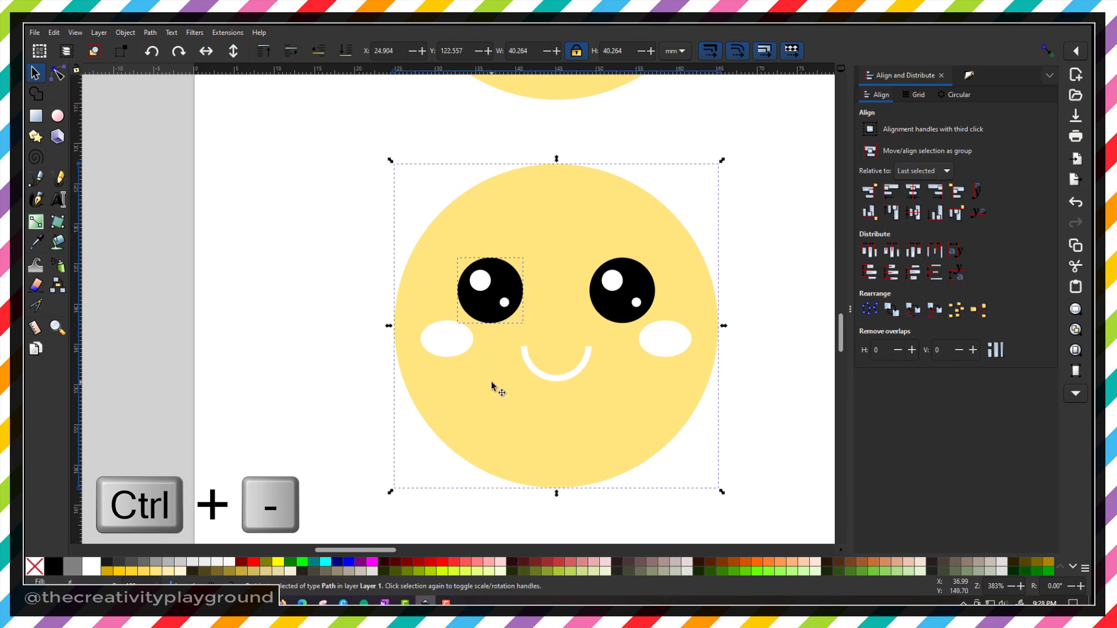
key(ctrl+minus)
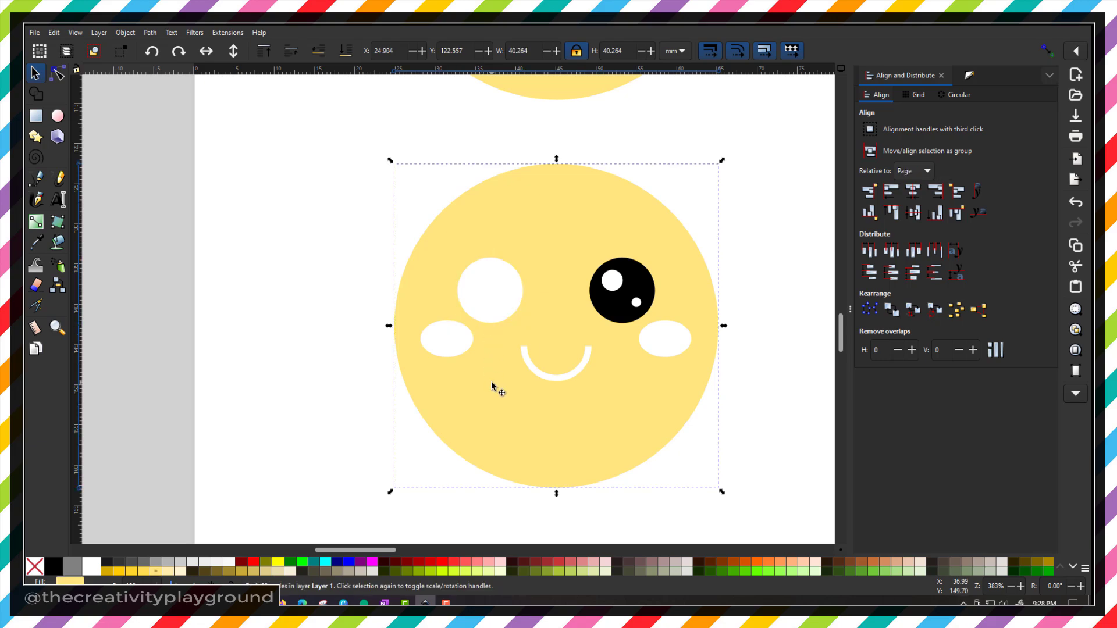
click(609, 312)
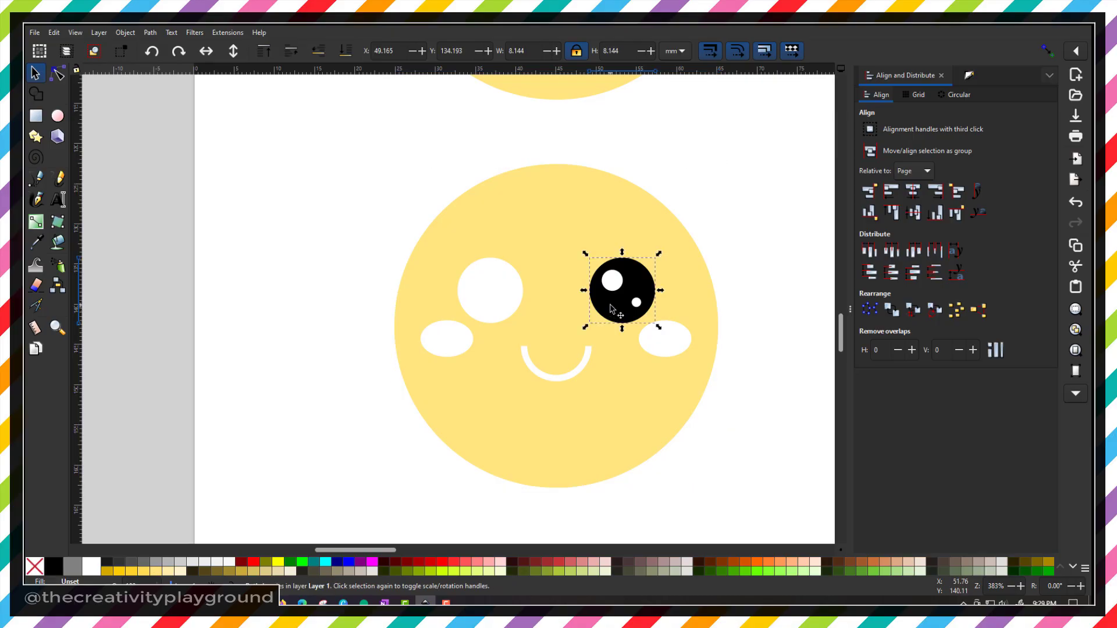
key(ctrl+z)
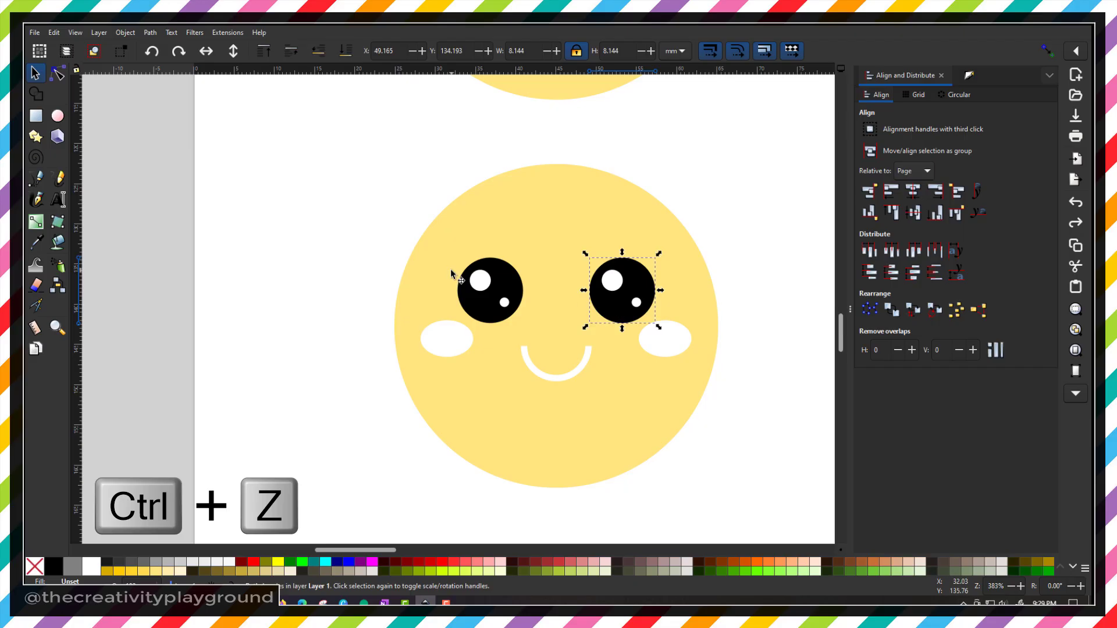
- Delete the four white highlights from both eyes of the duplicate face
click(487, 286)
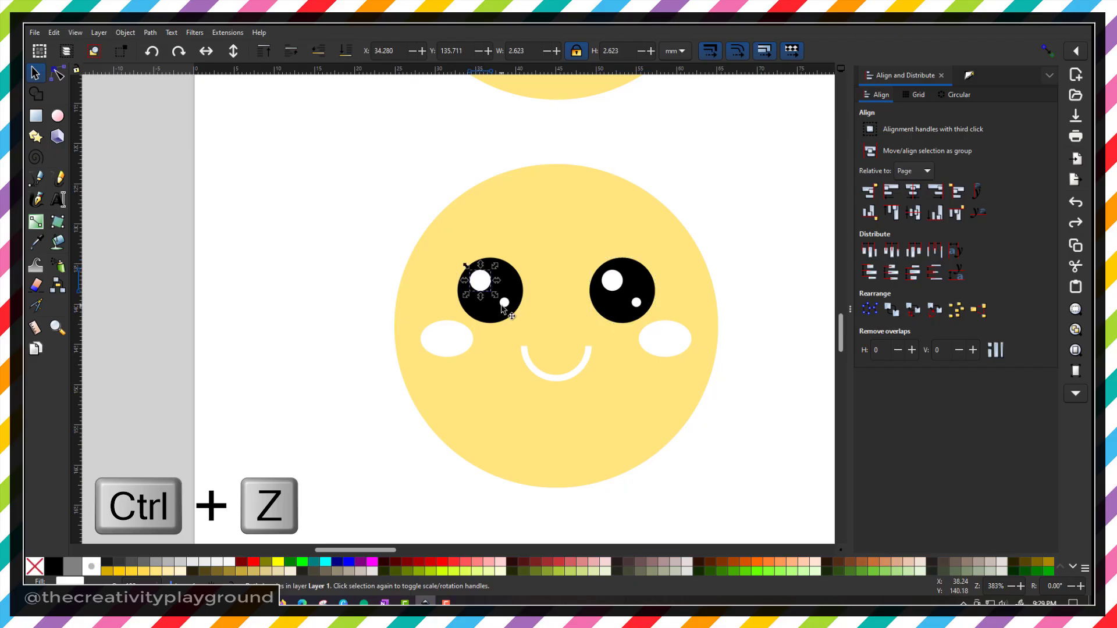
shift+click(504, 303)
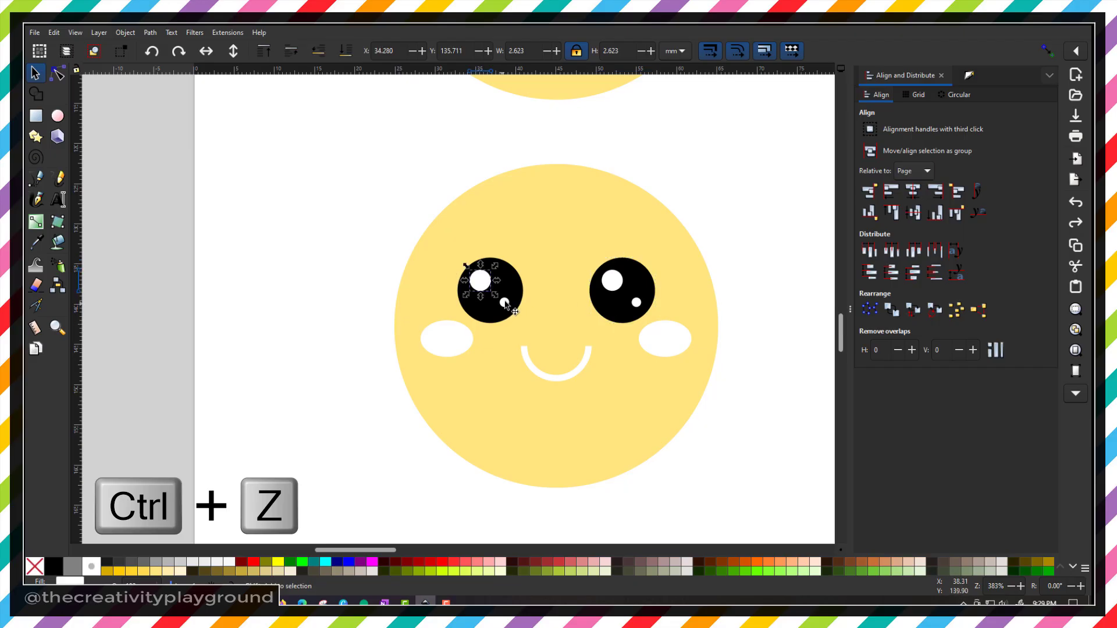
shift+click(613, 283)
shift+click(636, 303)
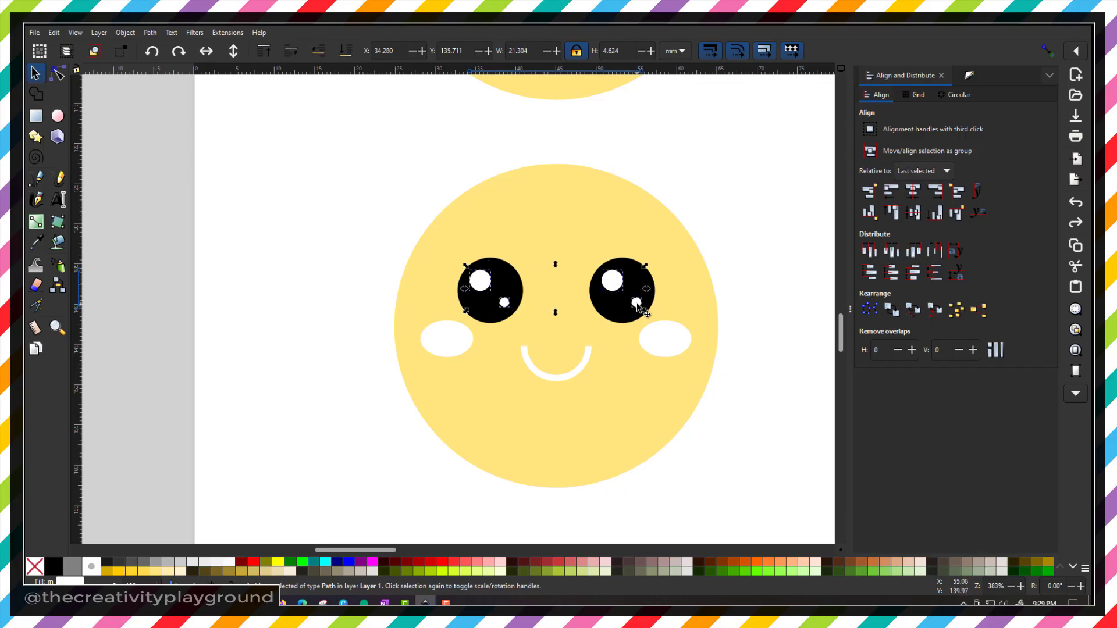
key(Delete)
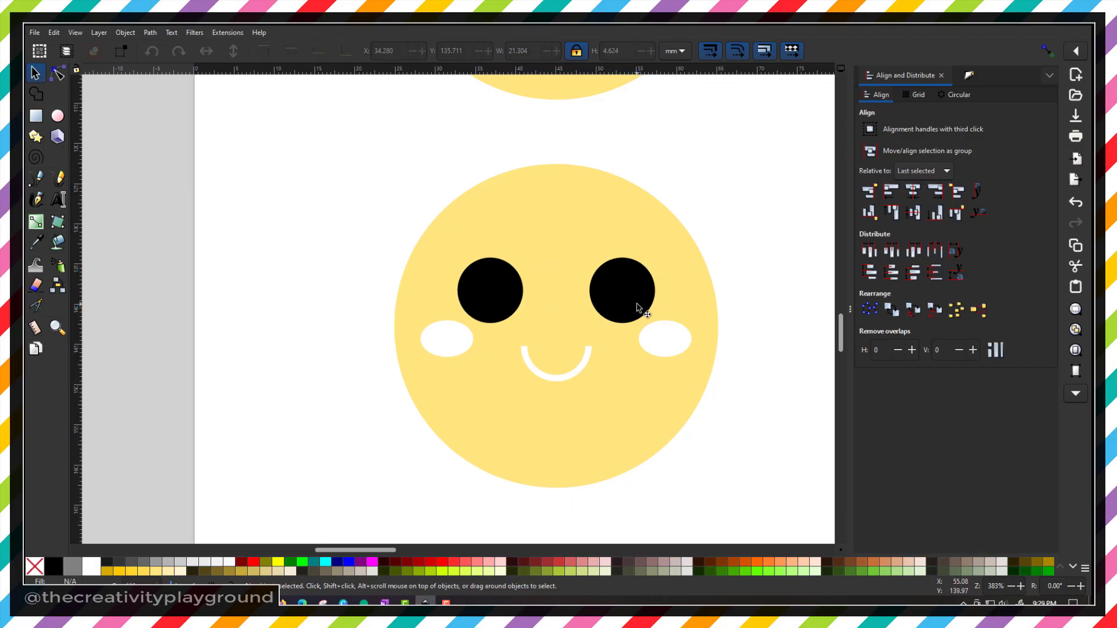
- Cut both black eye circles out of the duplicate face's yellow circle with path Difference
click(480, 282)
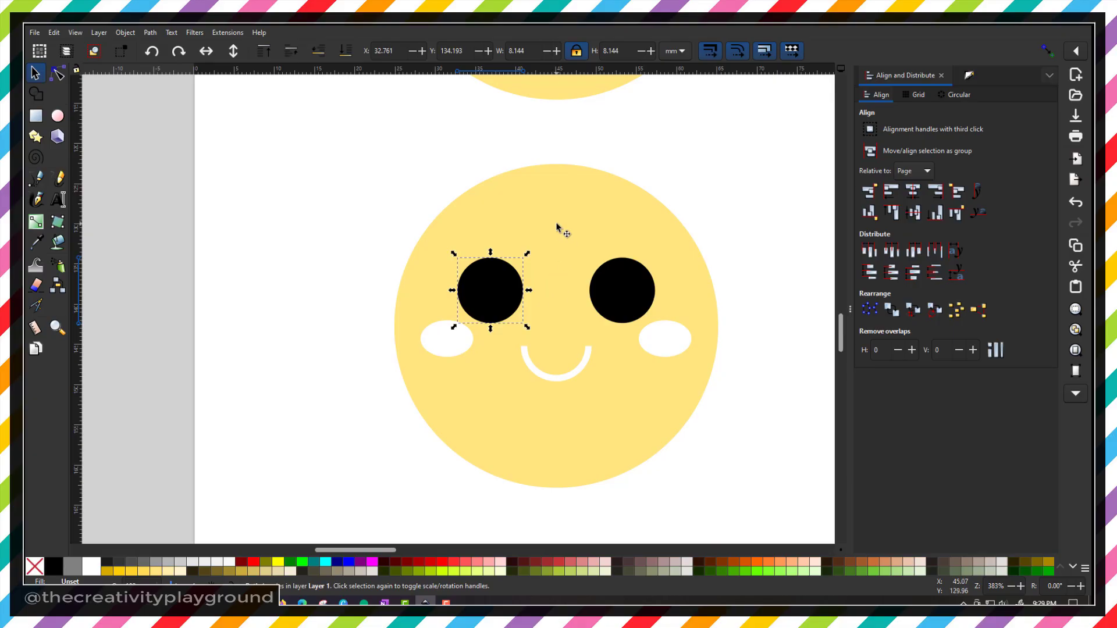
shift+click(572, 201)
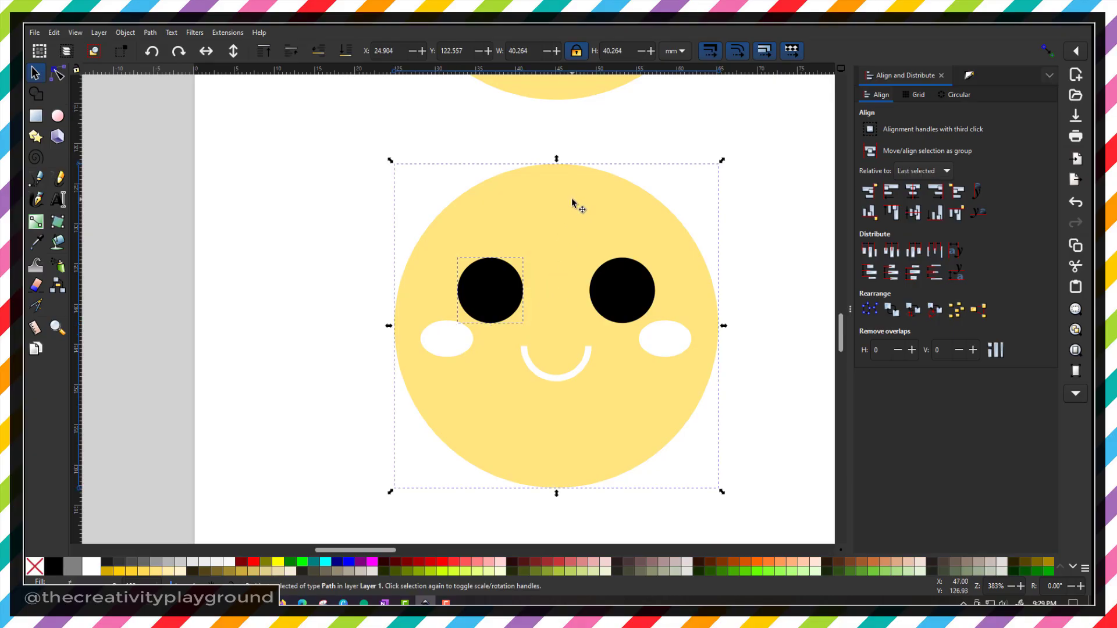
key(ctrl+minus)
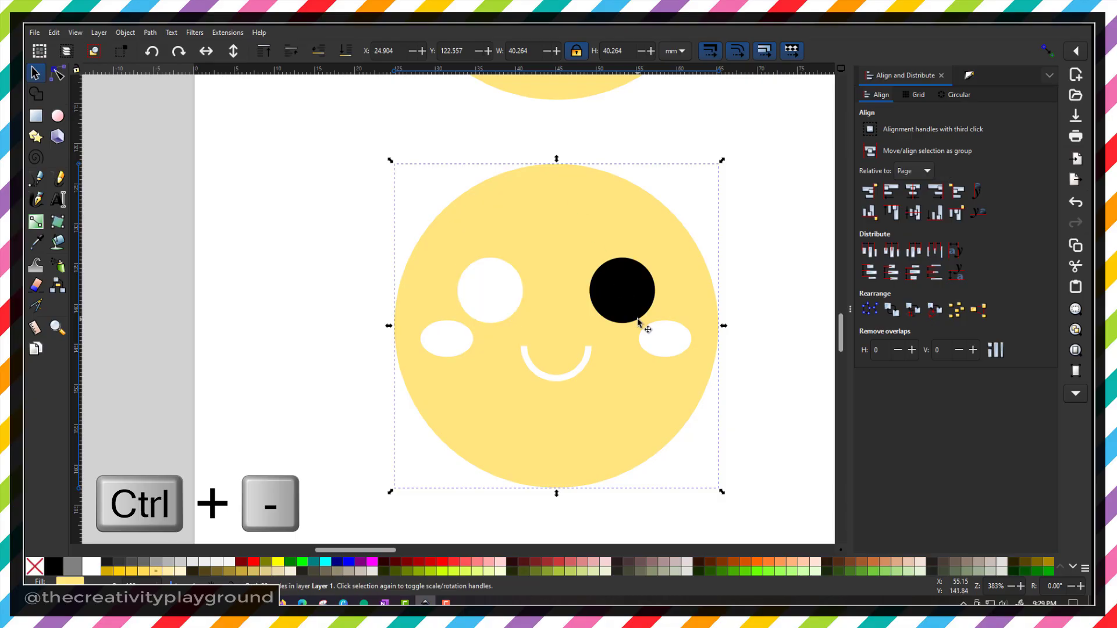
click(622, 297)
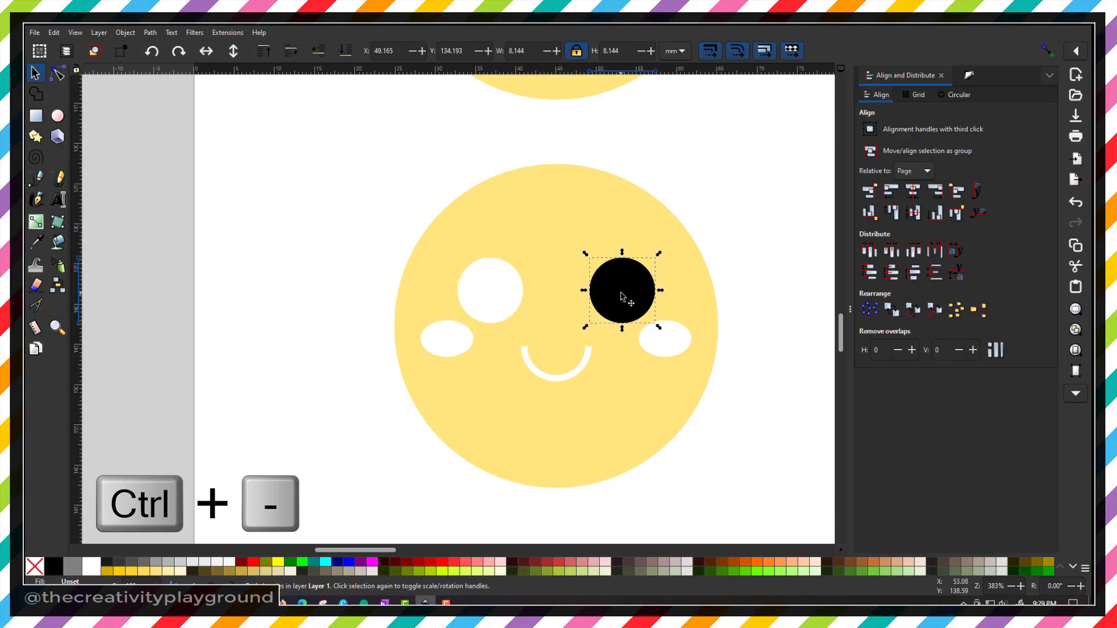
click(621, 297)
shift+click(593, 216)
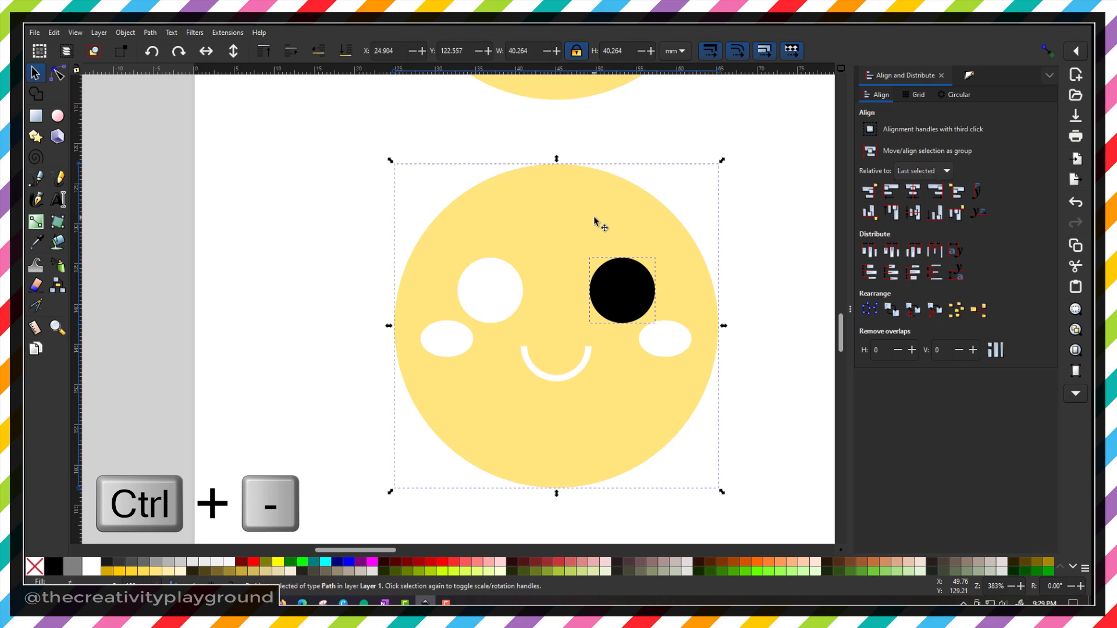
key(ctrl+minus)
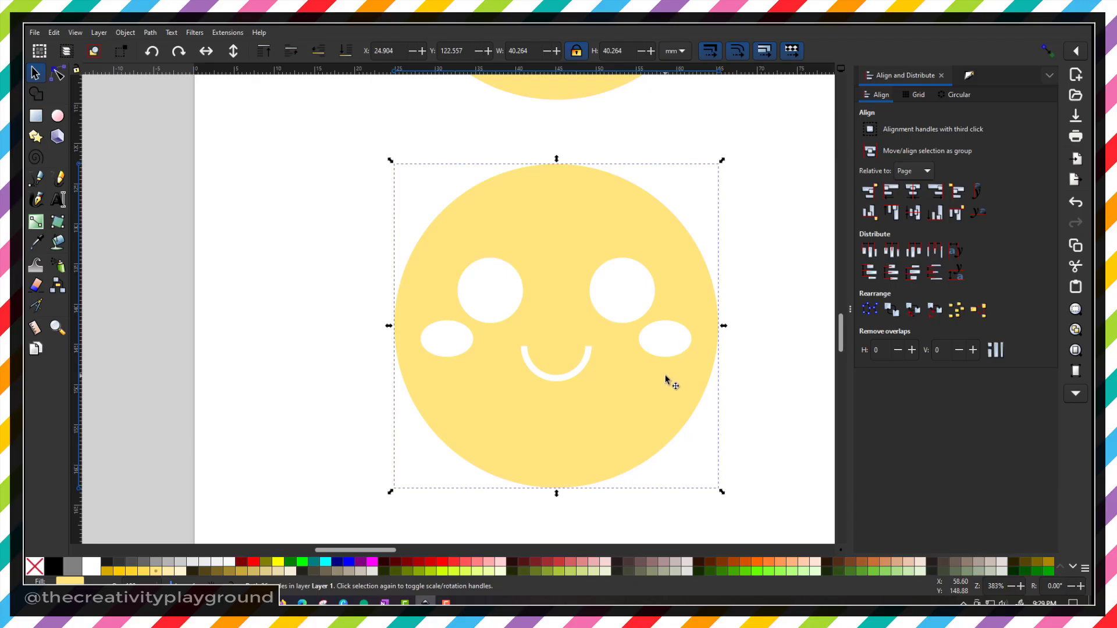
- Move the cut-out face off the page, into the empty canvas to the upper left of the original face
scroll(696, 349, up, 5)
scroll(696, 350, down, 5)
scroll(697, 349, down, 4)
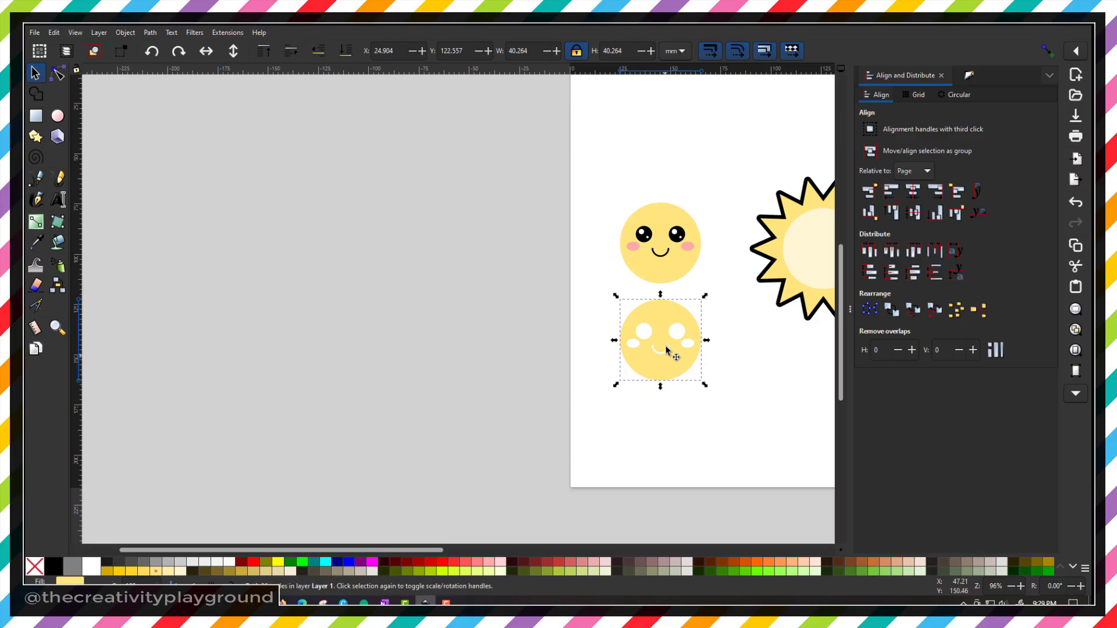
drag(673, 360, 480, 169)
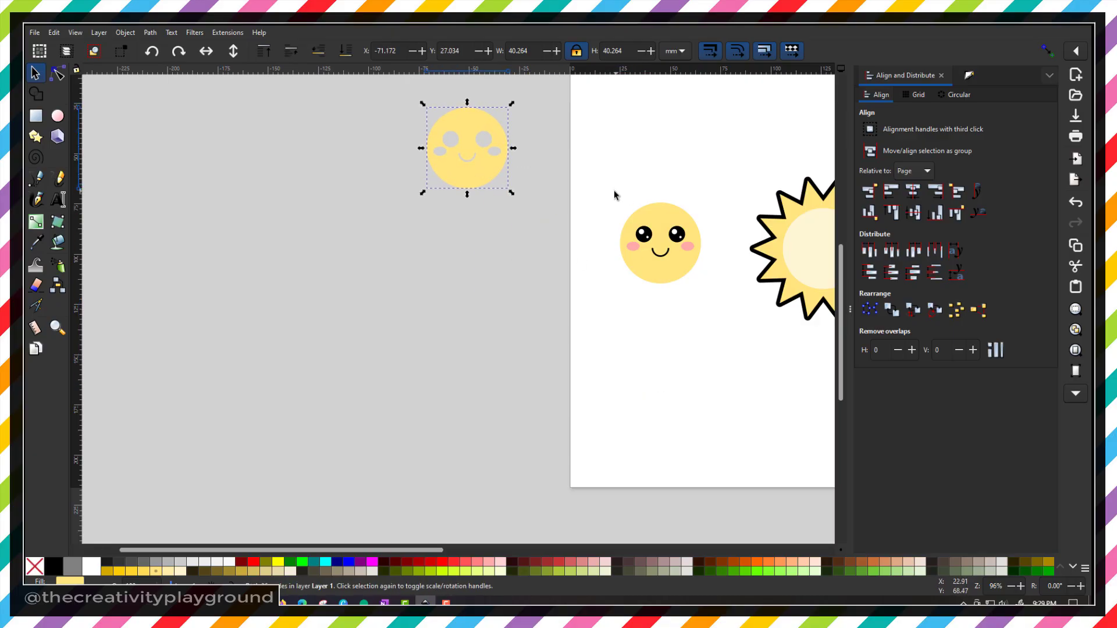
- Duplicate the whole original face and place the copy directly below it on the page
drag(633, 194, 706, 309)
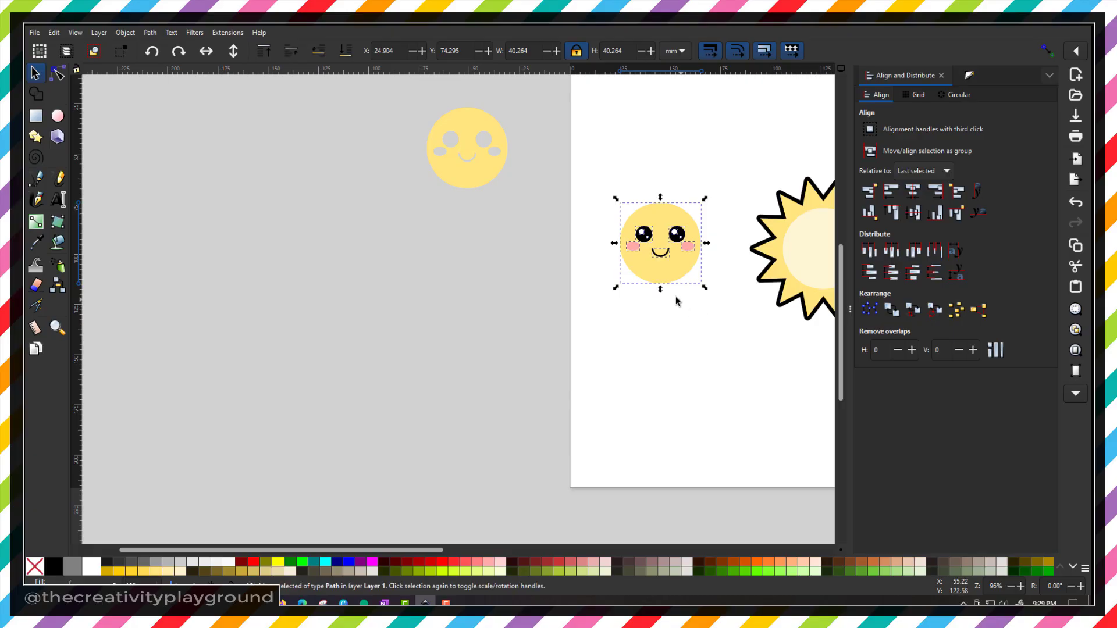
key(ctrl+d)
drag(670, 271, 669, 398)
- Delete the four white eye highlights and both pink cheeks from the duplicate face below the original
key(3)
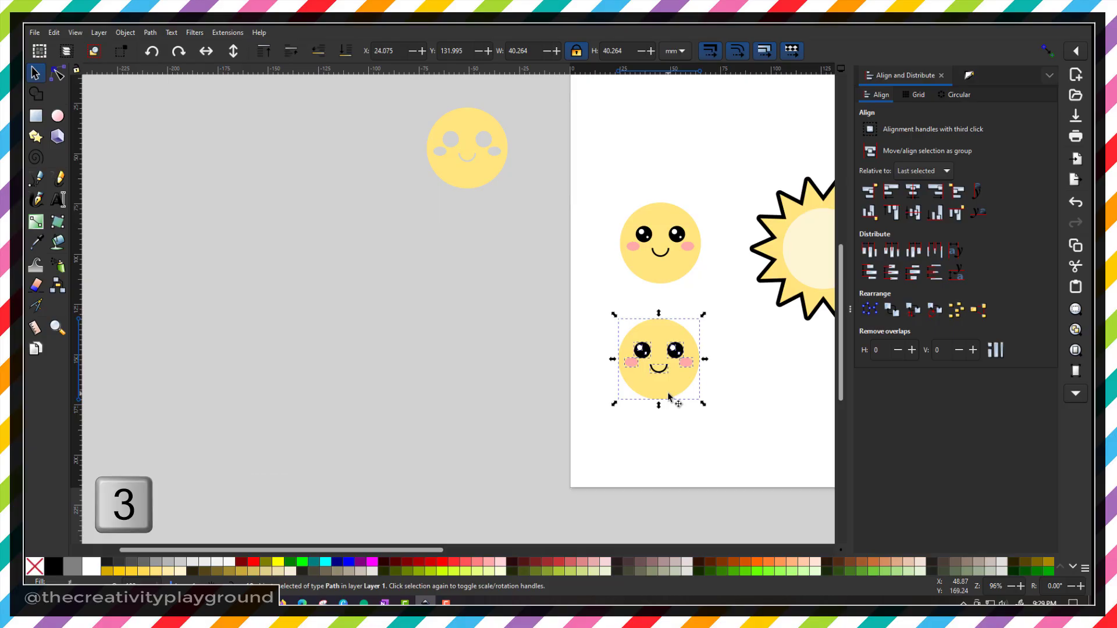
scroll(678, 367, down, 1)
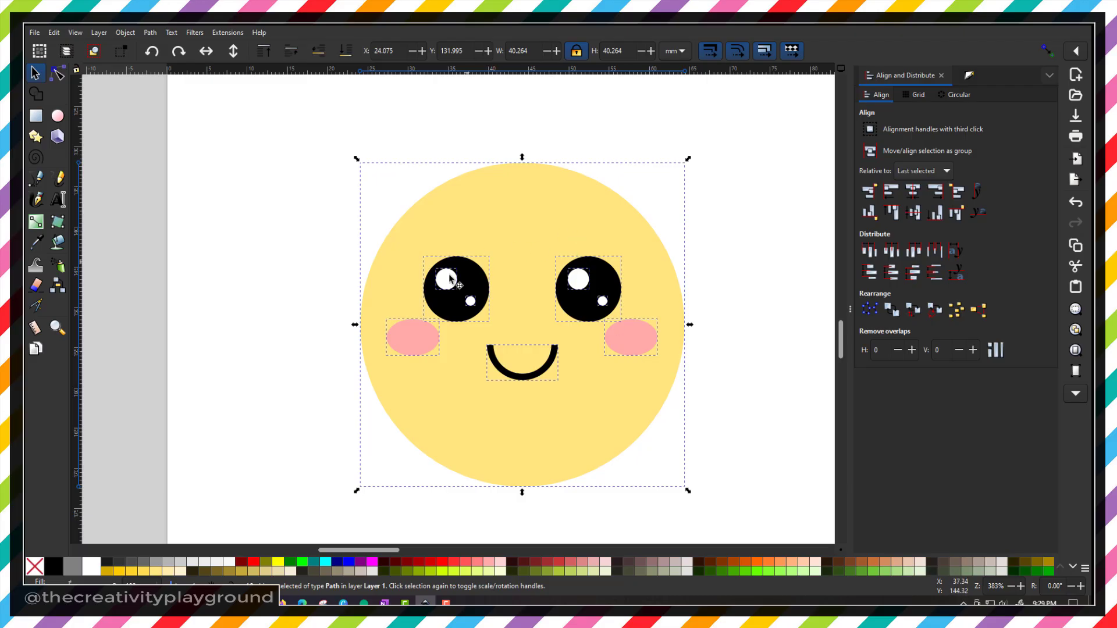
click(264, 279)
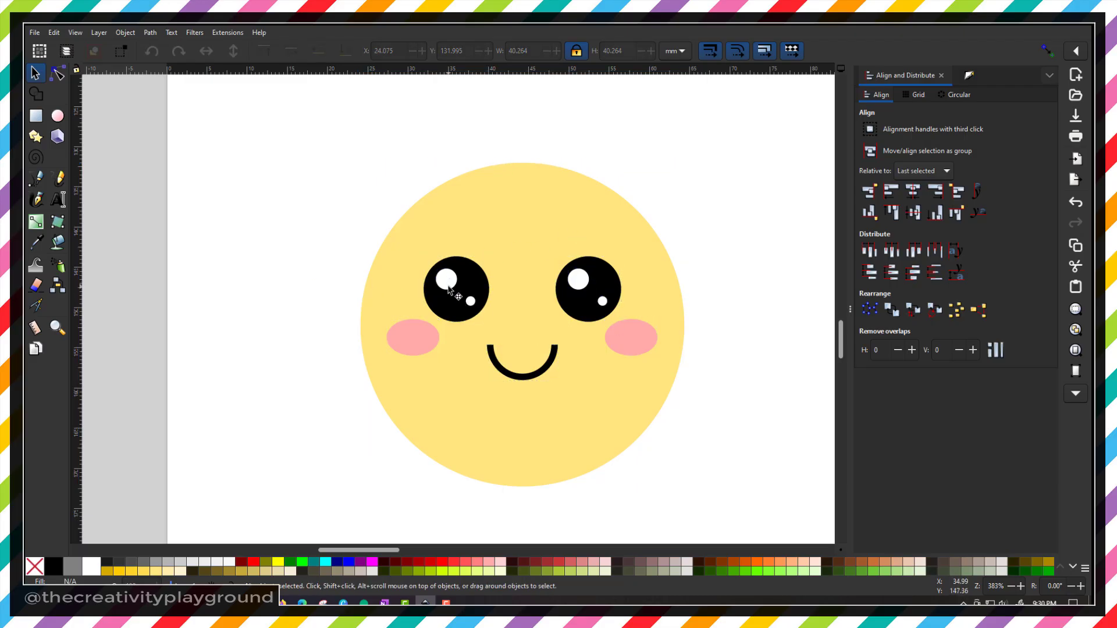
click(447, 284)
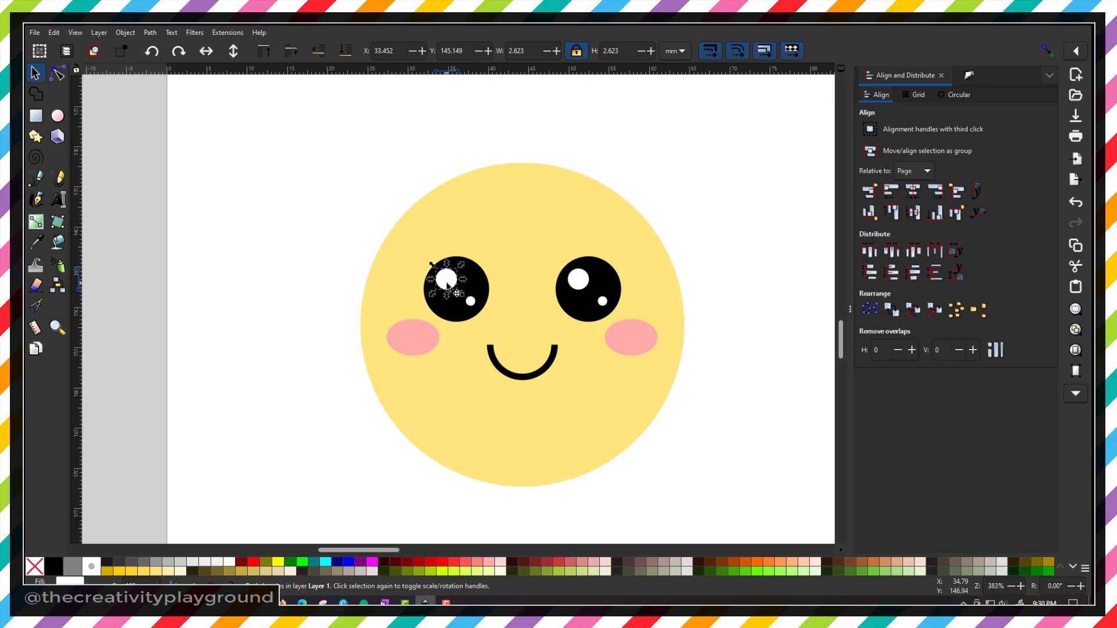
shift+click(471, 302)
shift+click(584, 284)
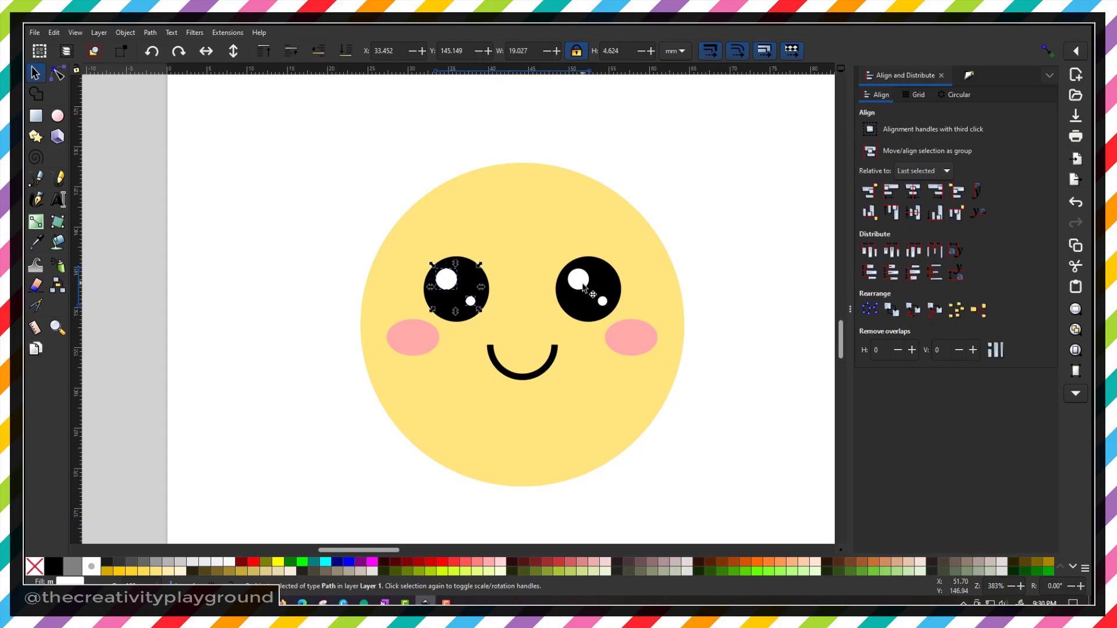
shift+click(603, 302)
click(428, 352)
shift+click(654, 348)
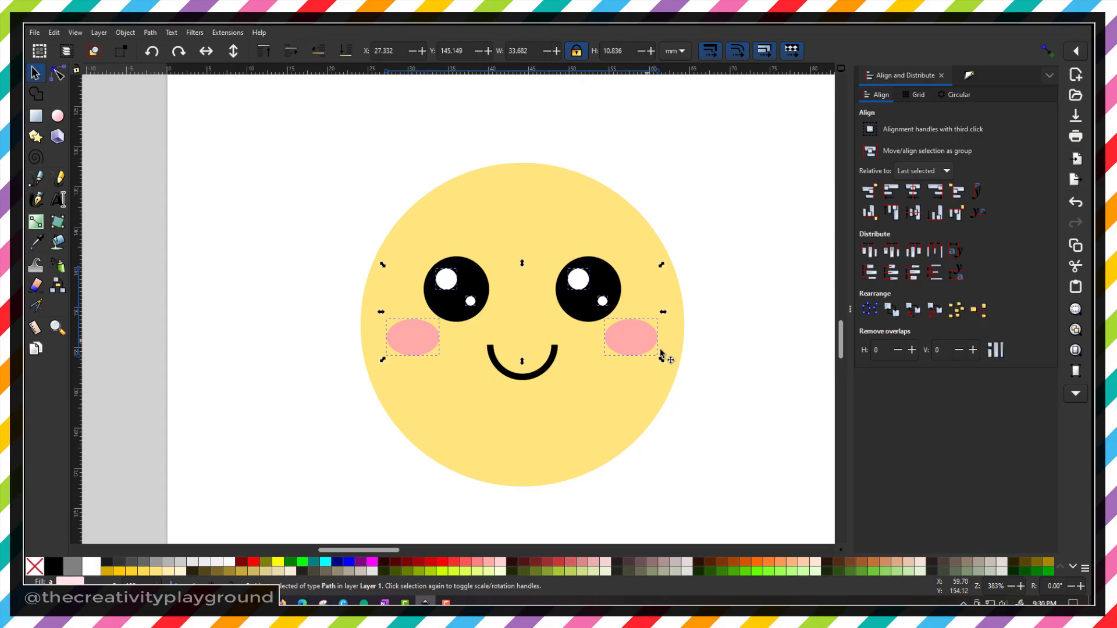
key(Delete)
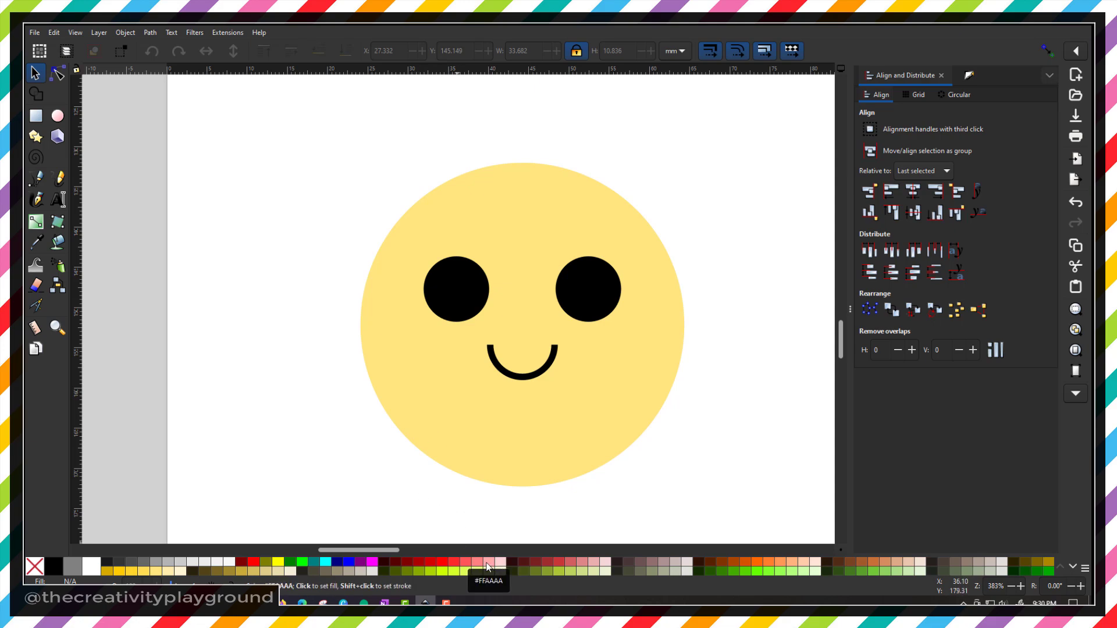
- Fill the duplicate's yellow circle with light pink and cut both black eye circles out of it with path Difference
click(484, 441)
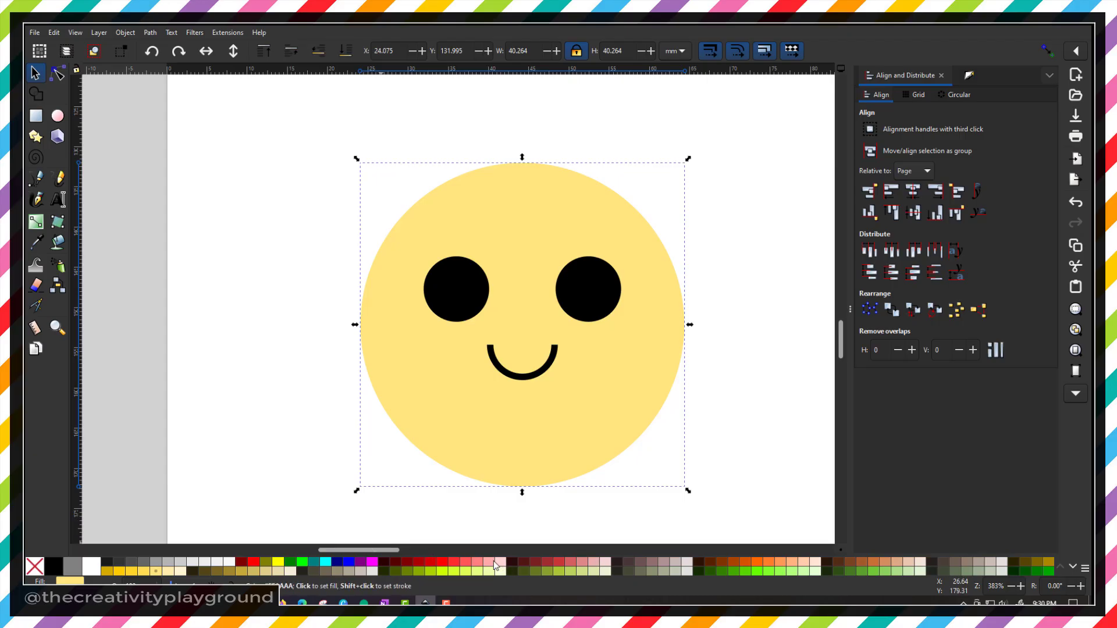
click(500, 563)
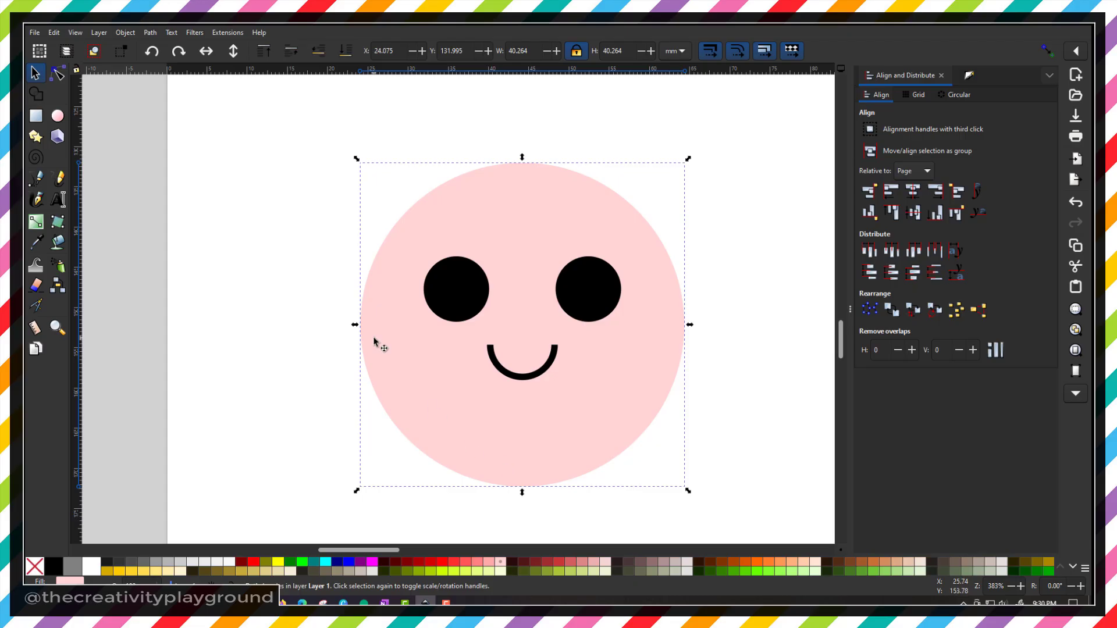
click(460, 306)
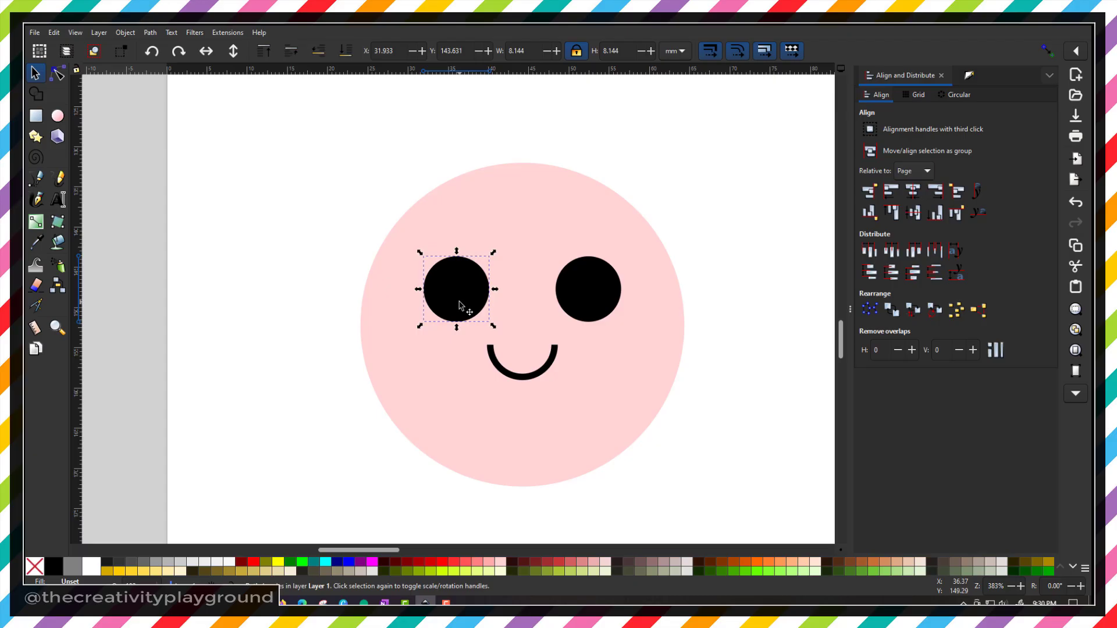
shift+click(438, 354)
key(ctrl+minus)
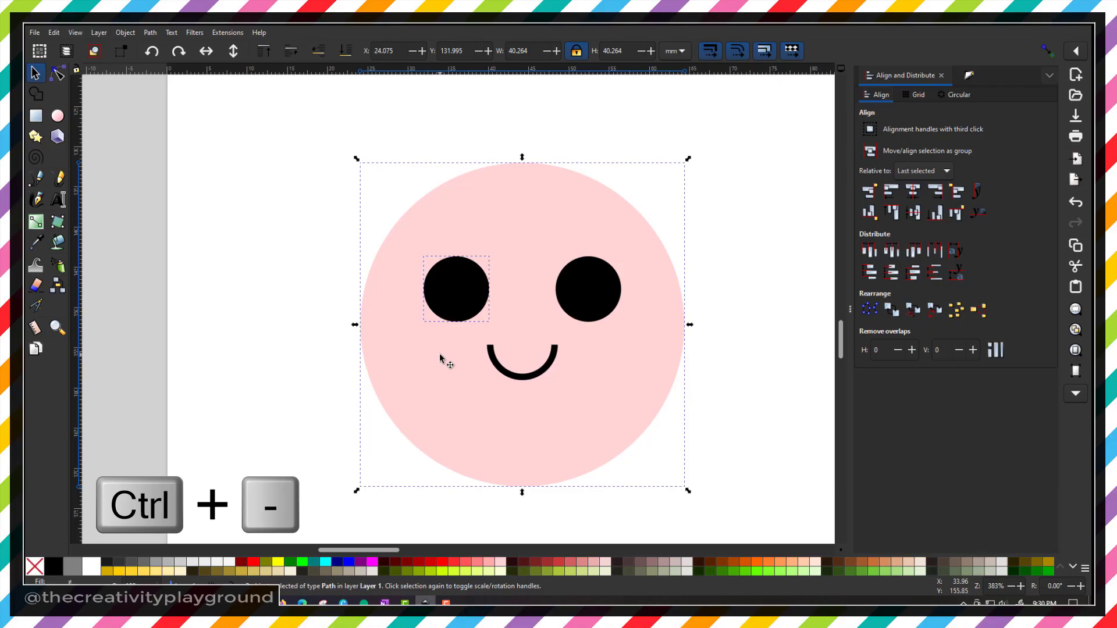
key(ctrl+minus)
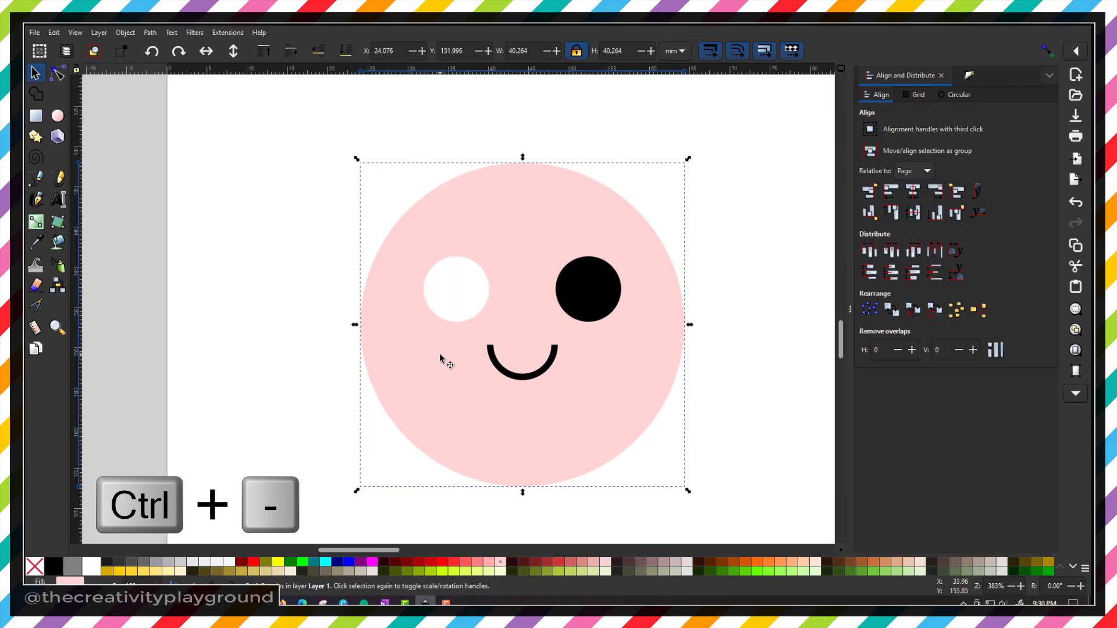
click(594, 301)
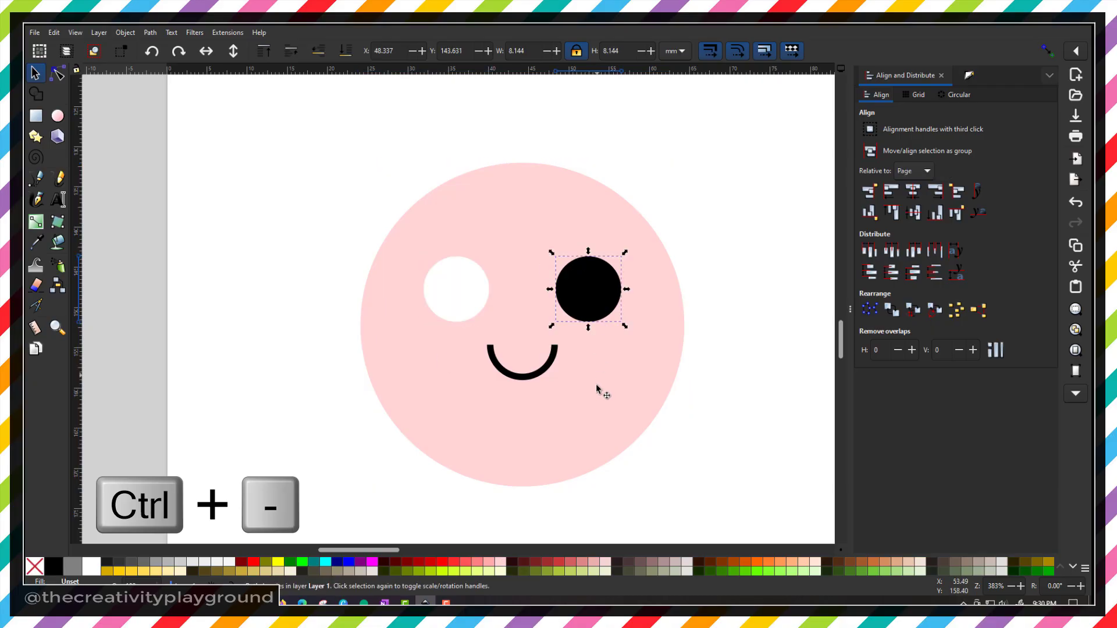
shift+click(587, 411)
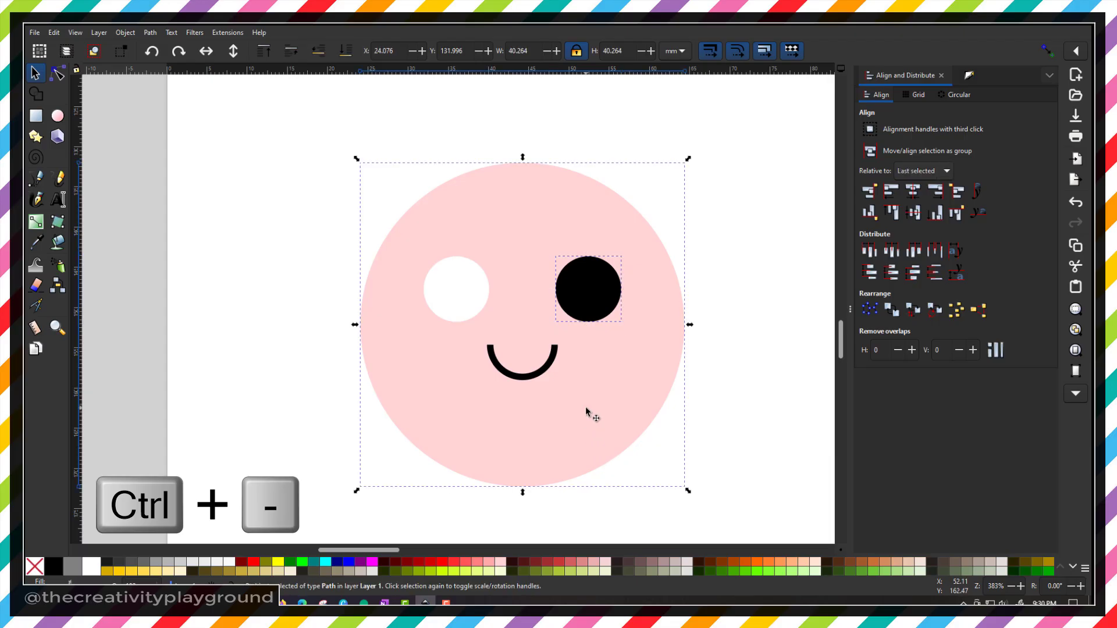
key(ctrl+minus)
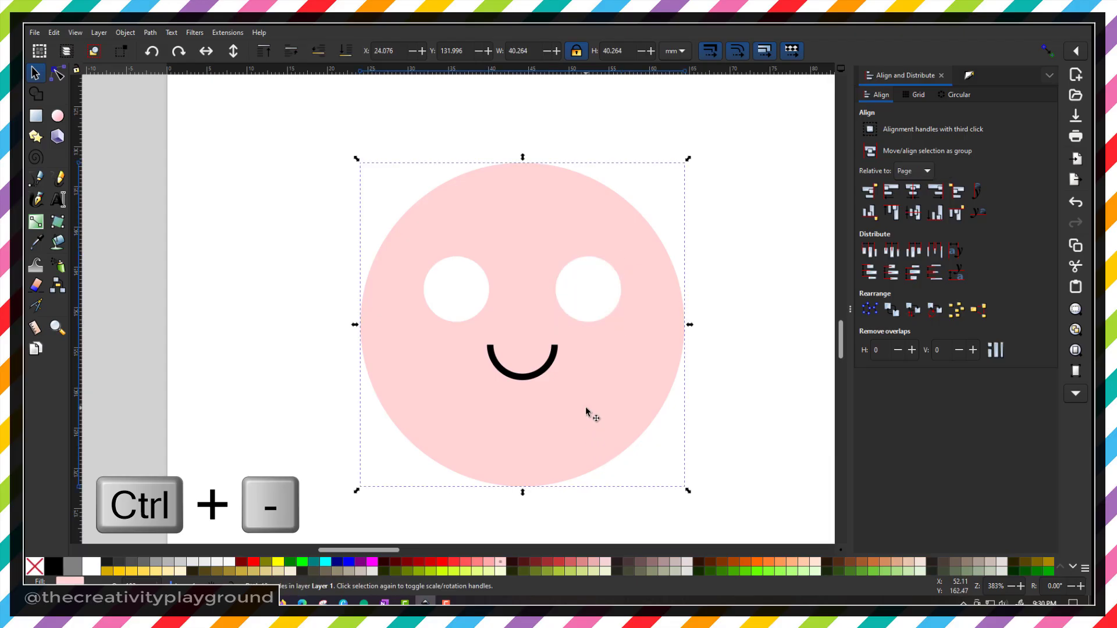
- Cut the black smile out of the light pink circle with path Difference
click(534, 377)
click(567, 409)
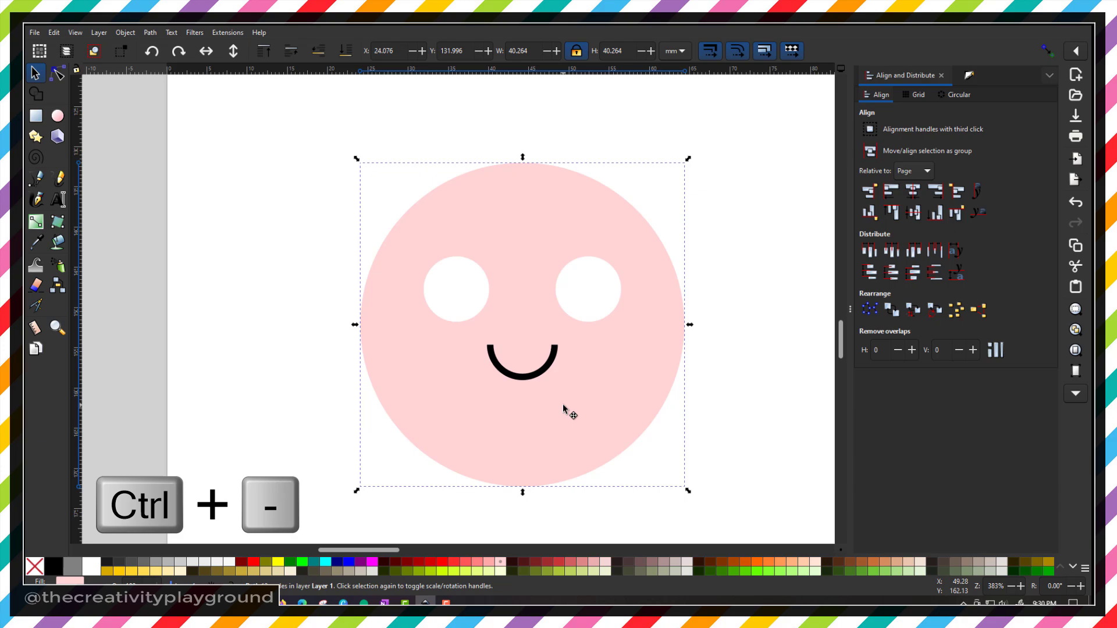
click(522, 379)
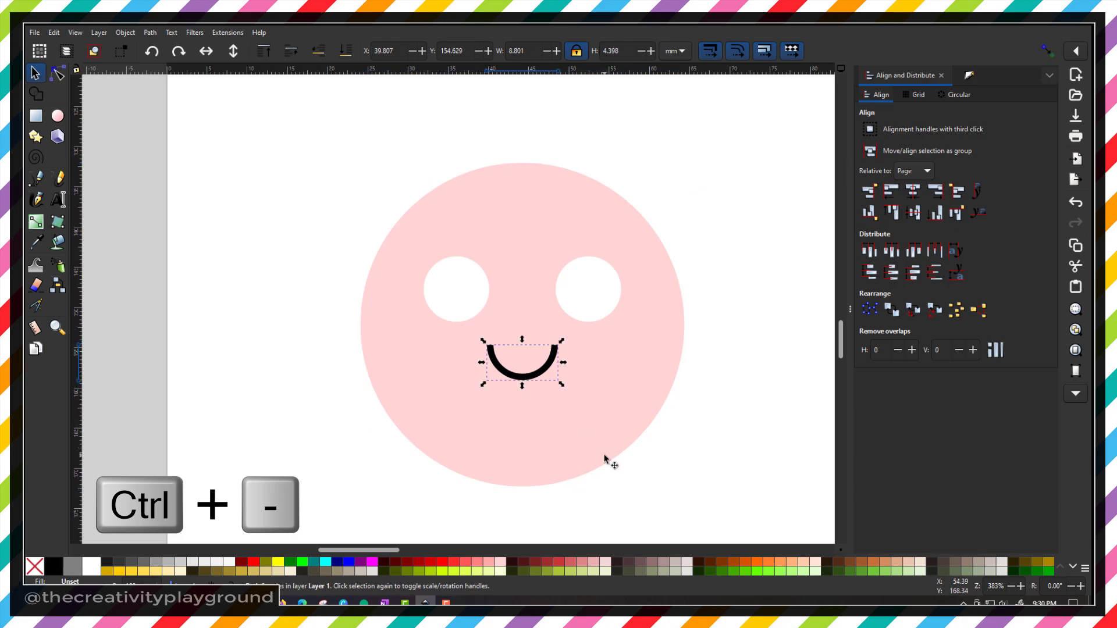
shift+click(571, 447)
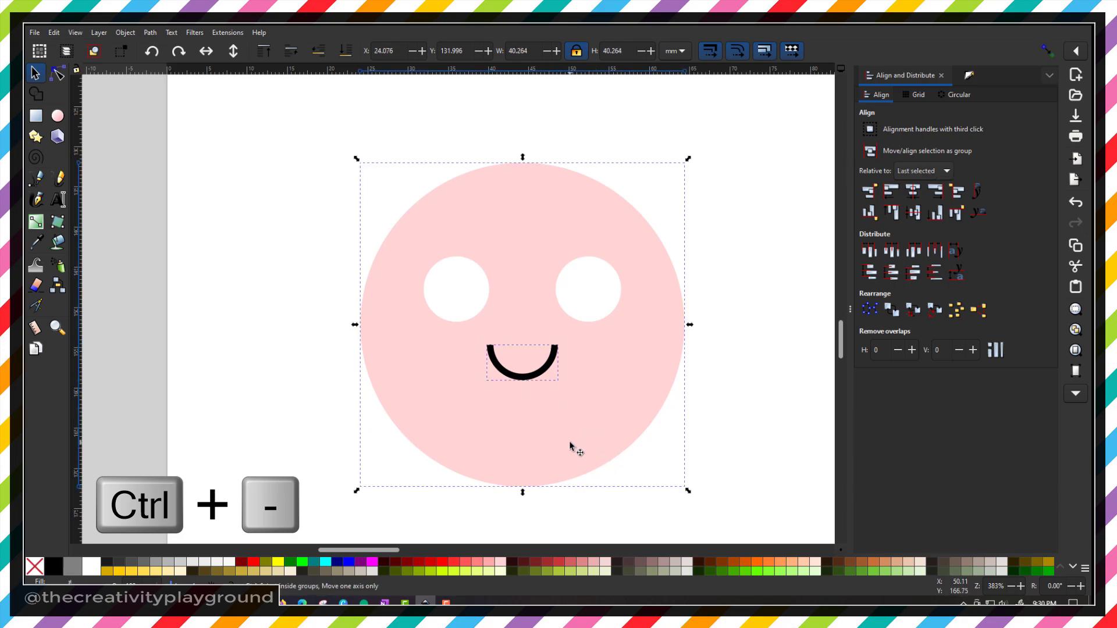
key(ctrl+minus)
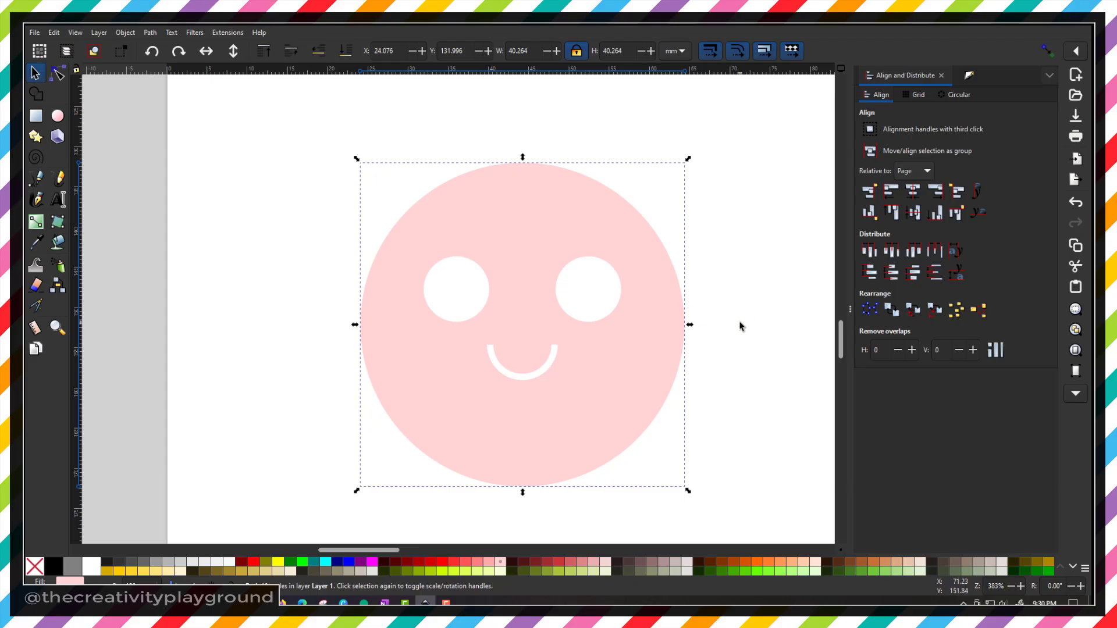
- Move the pink cut-out face off the page, directly below the yellow cut-out face
ctrl+scroll(741, 326, down, 3)
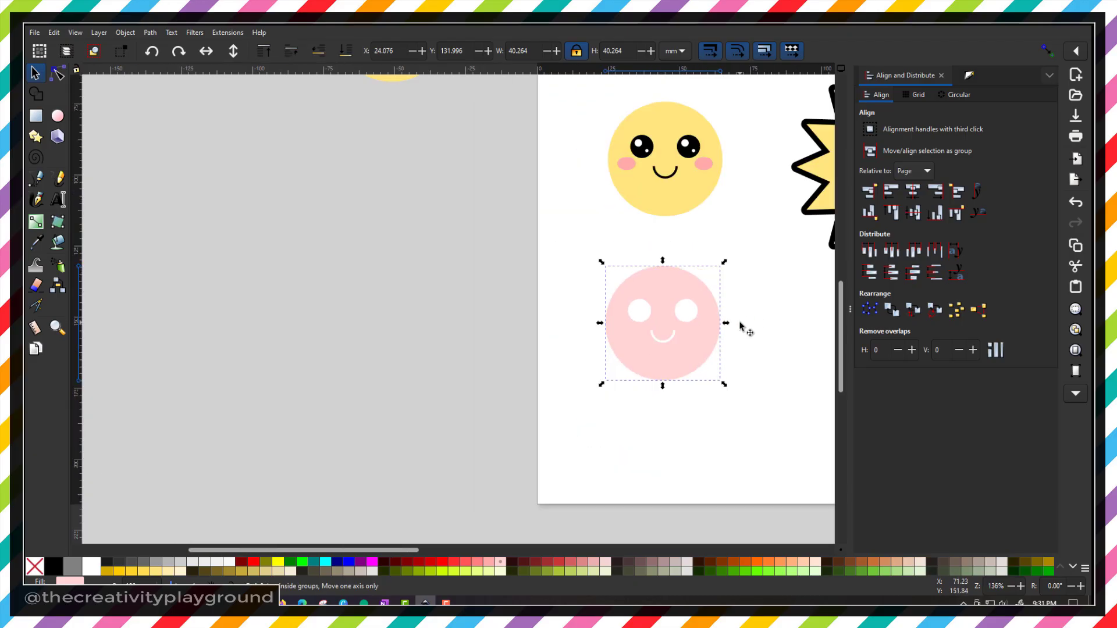
ctrl+scroll(740, 326, down, 1)
drag(711, 350, 502, 217)
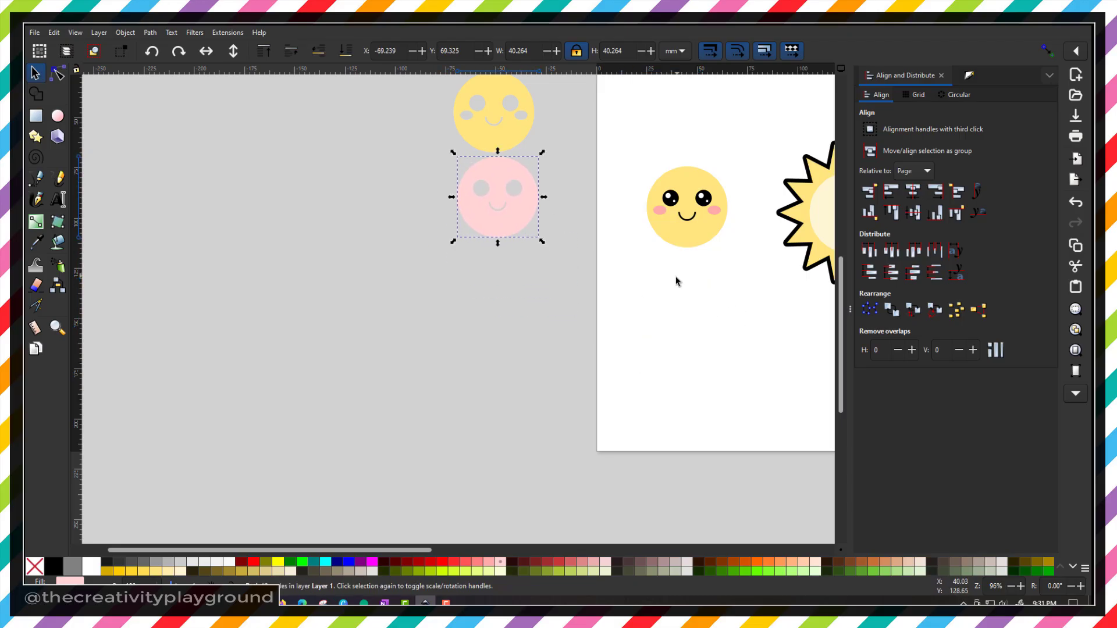
- Duplicate the entire original yellow face and place the copy below it on the page
click(623, 149)
drag(620, 147, 745, 285)
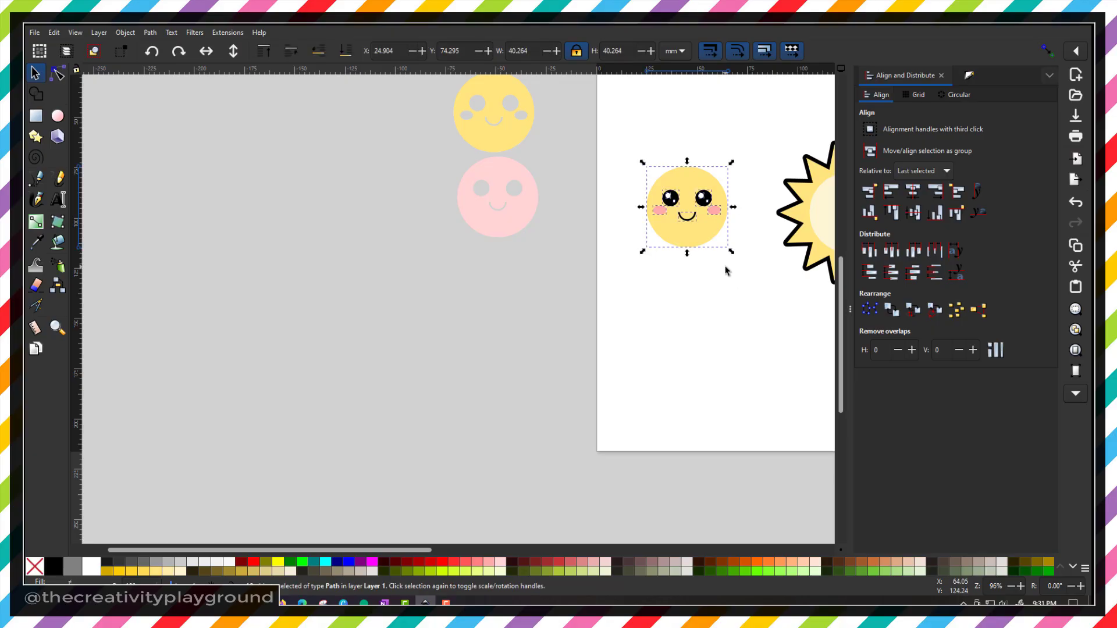
key(ctrl+d)
drag(699, 241, 683, 356)
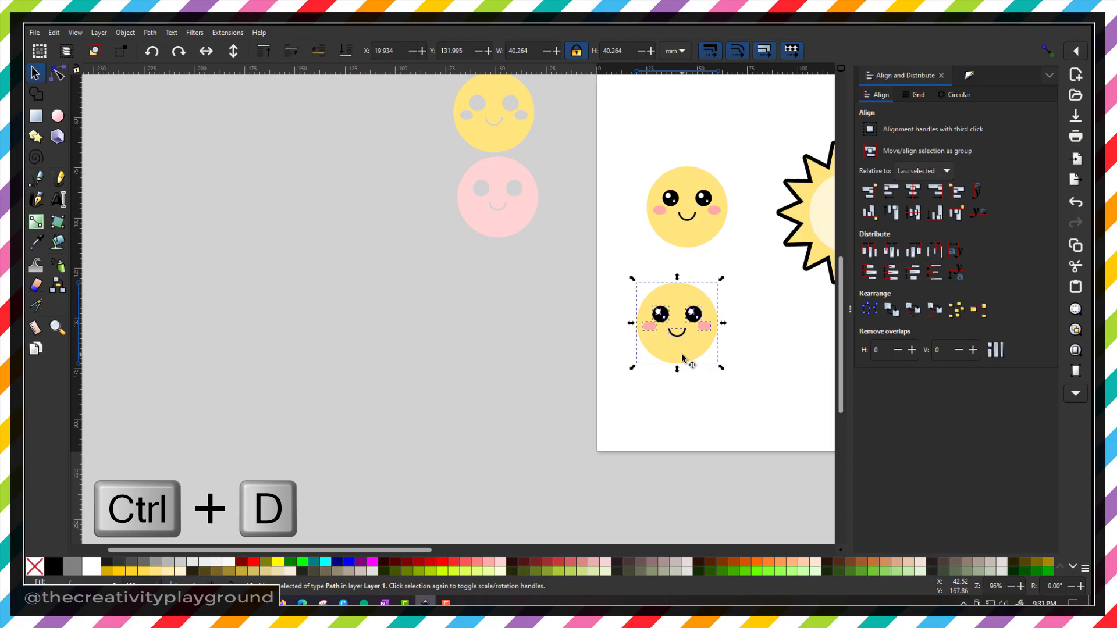
- Delete the smile, both pink cheeks and both black eye circles from the new duplicate, keeping the white highlights
key(3)
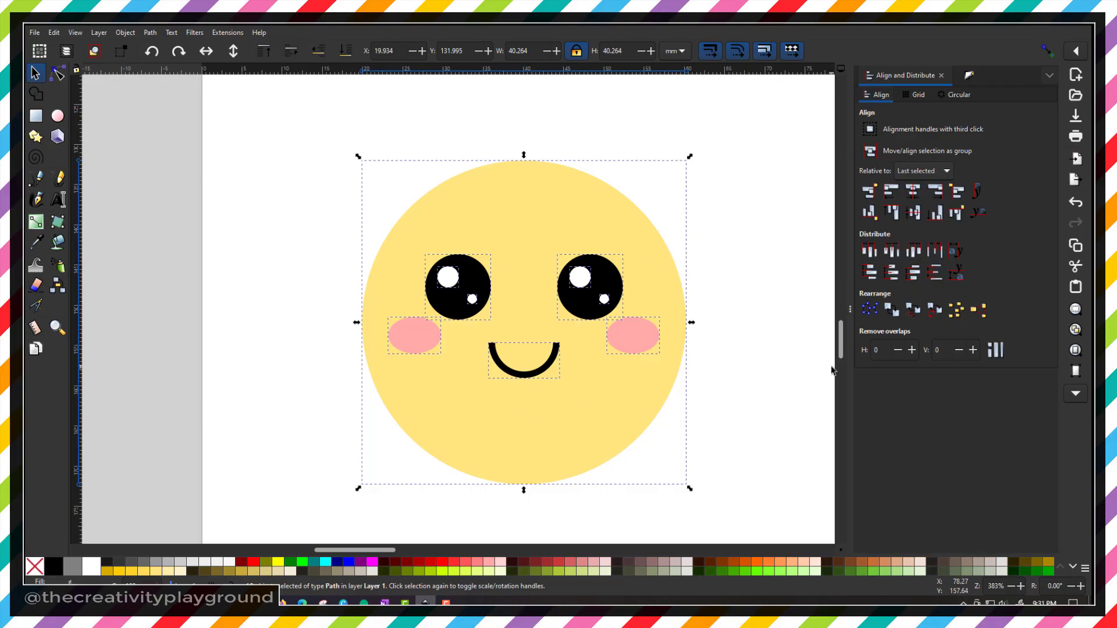
click(781, 346)
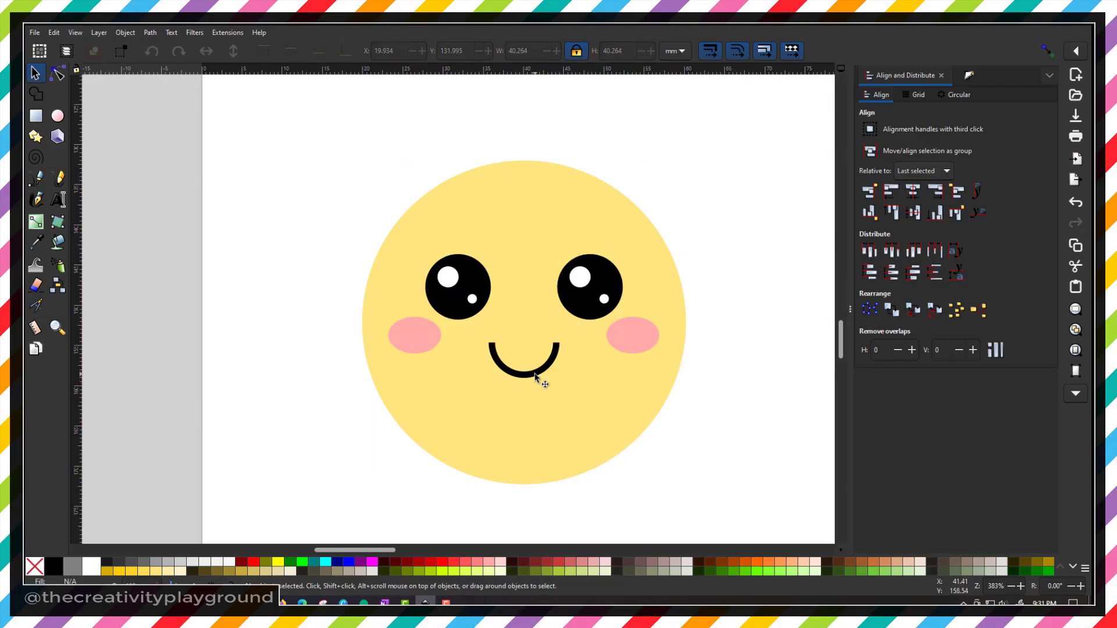
click(532, 373)
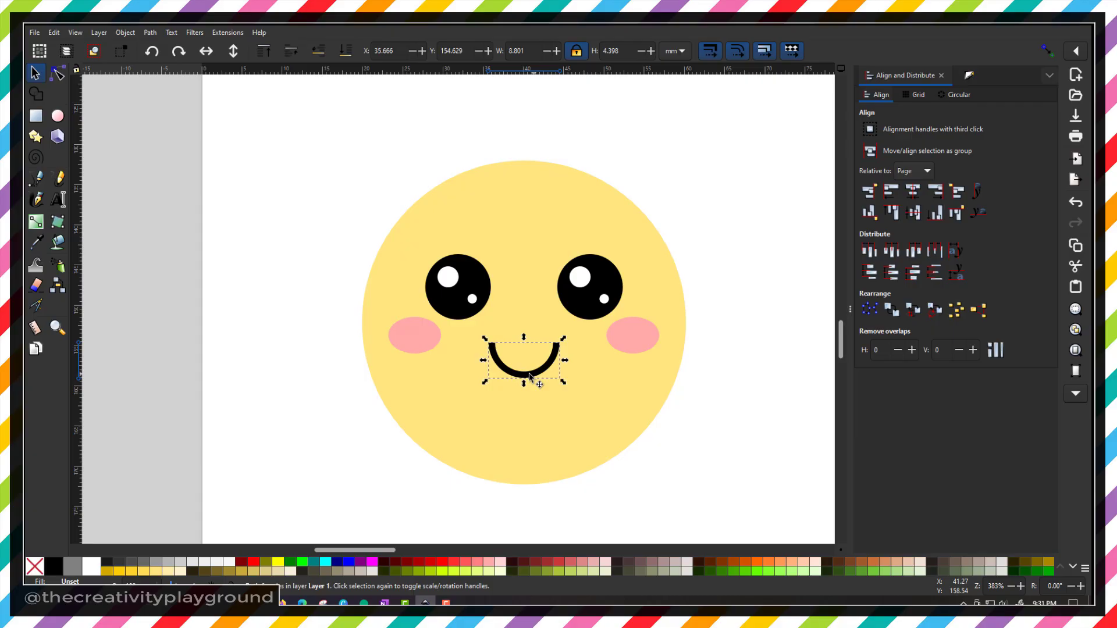
shift+click(418, 338)
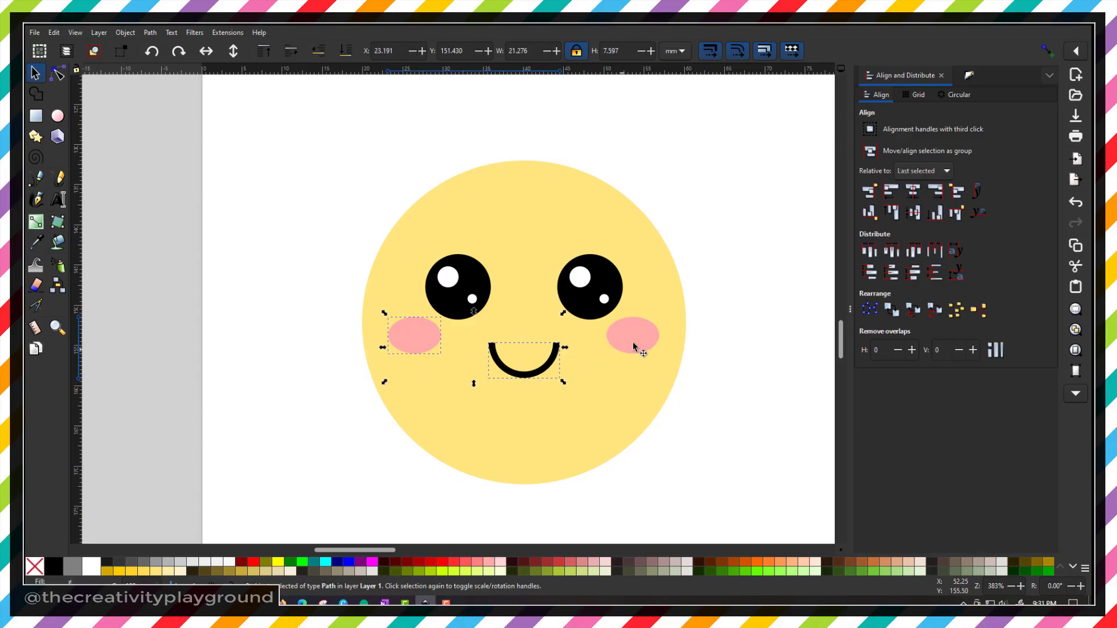
shift+click(609, 333)
shift+click(585, 303)
shift+click(448, 303)
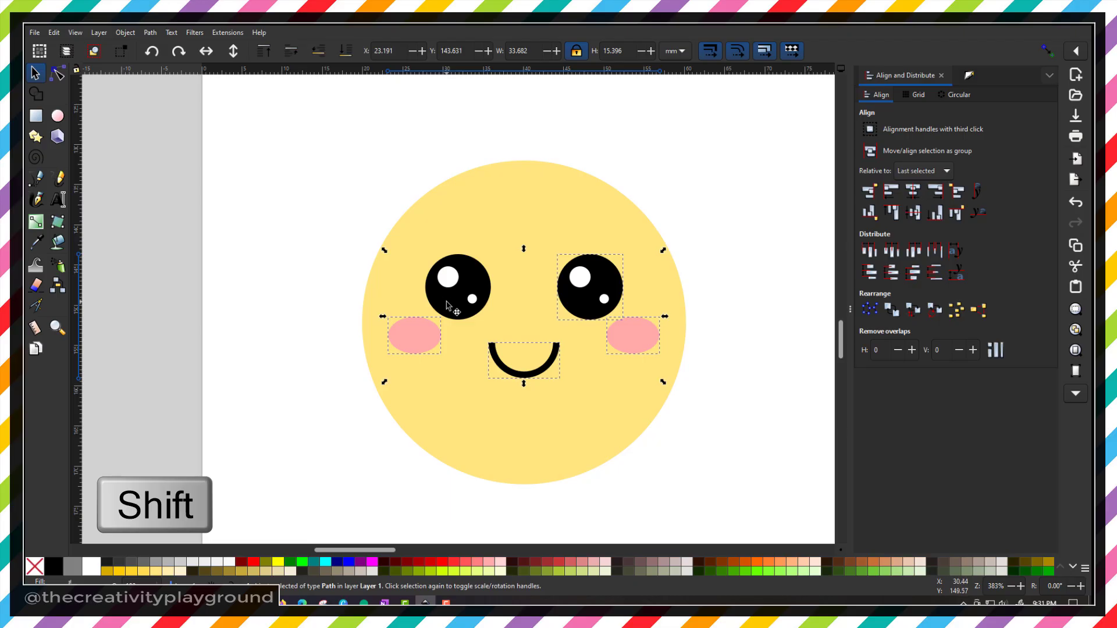
key(Delete)
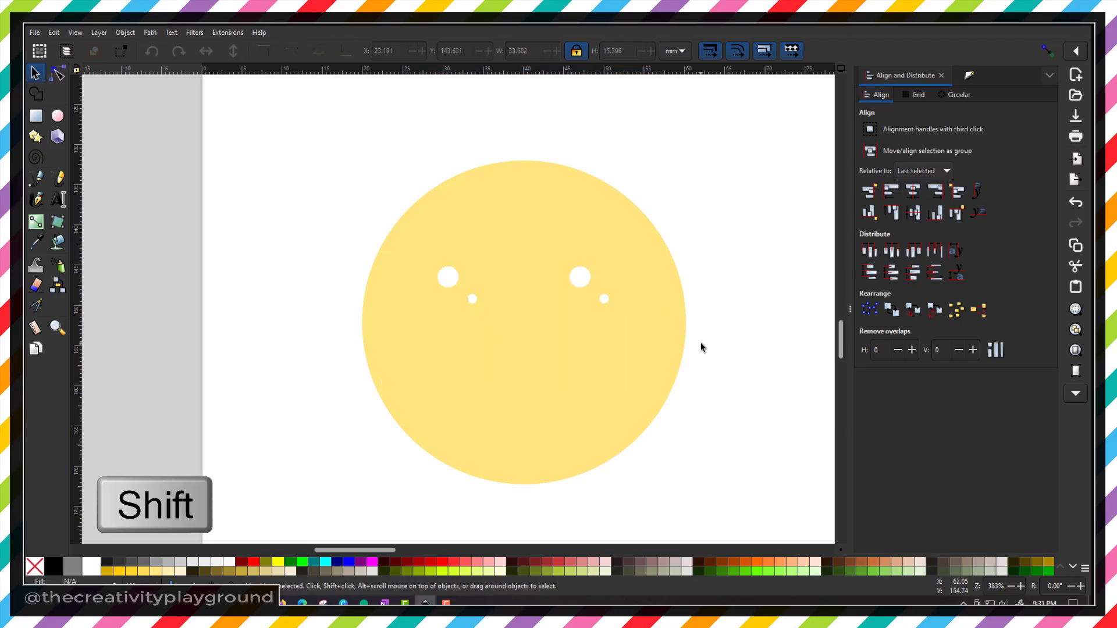
- Fill the duplicate's yellow face circle black and cut the left eye's two white highlights out of it with path Difference
shift+click(512, 396)
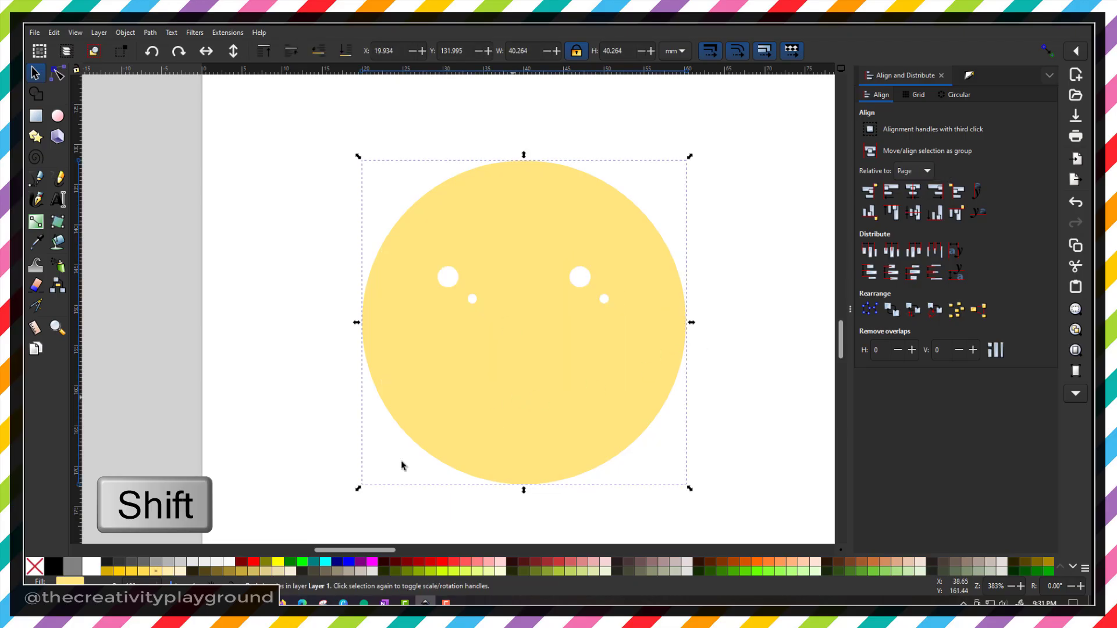
click(57, 568)
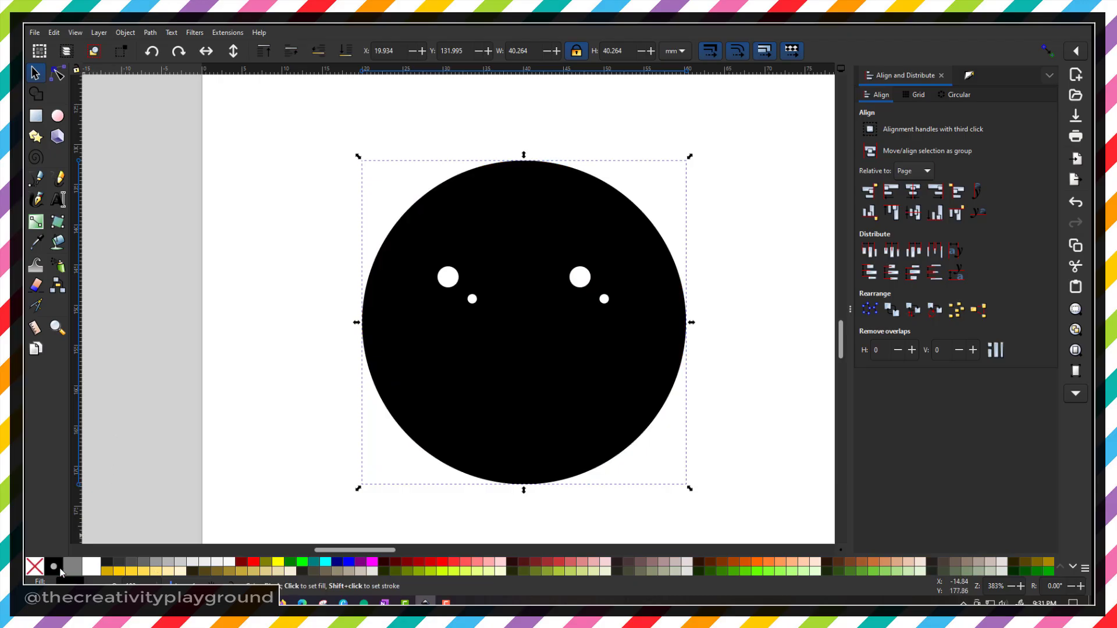
click(447, 281)
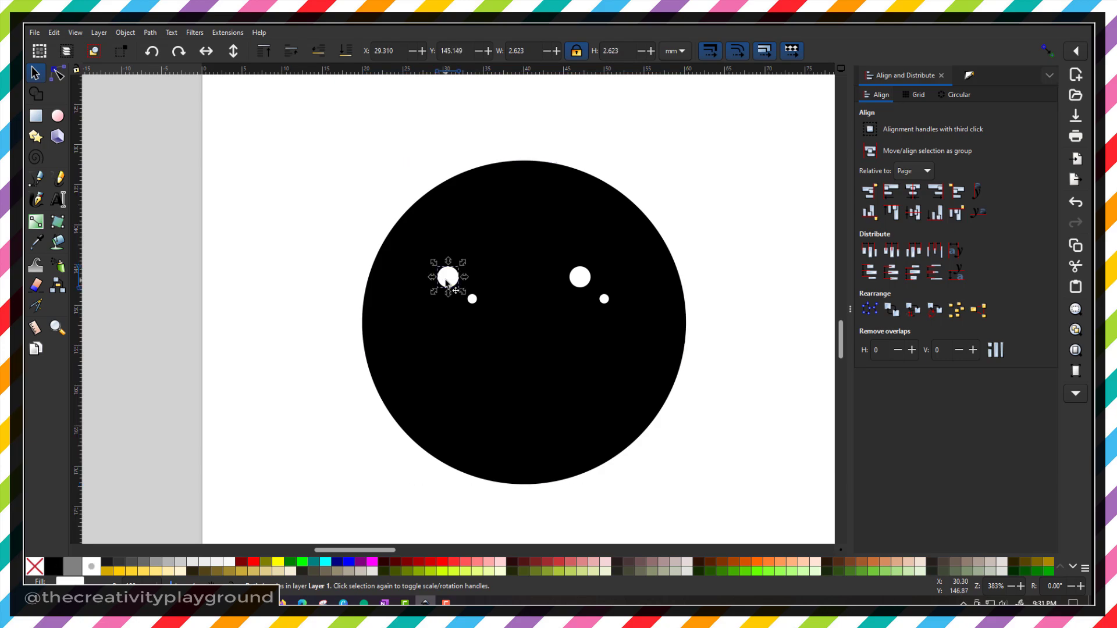
shift+click(405, 302)
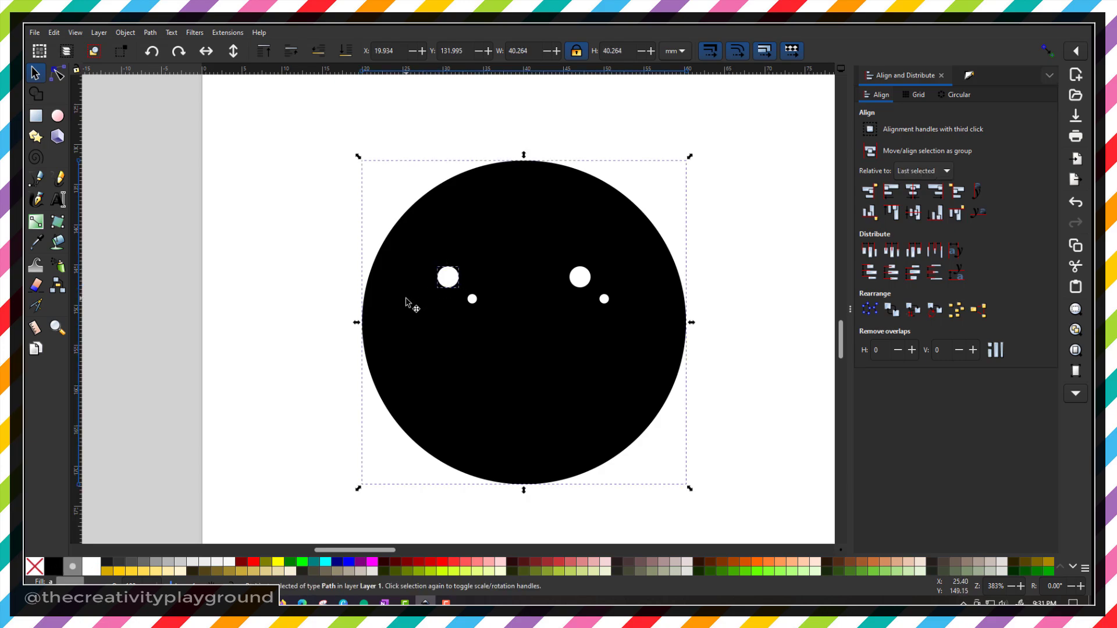
key(ctrl+minus)
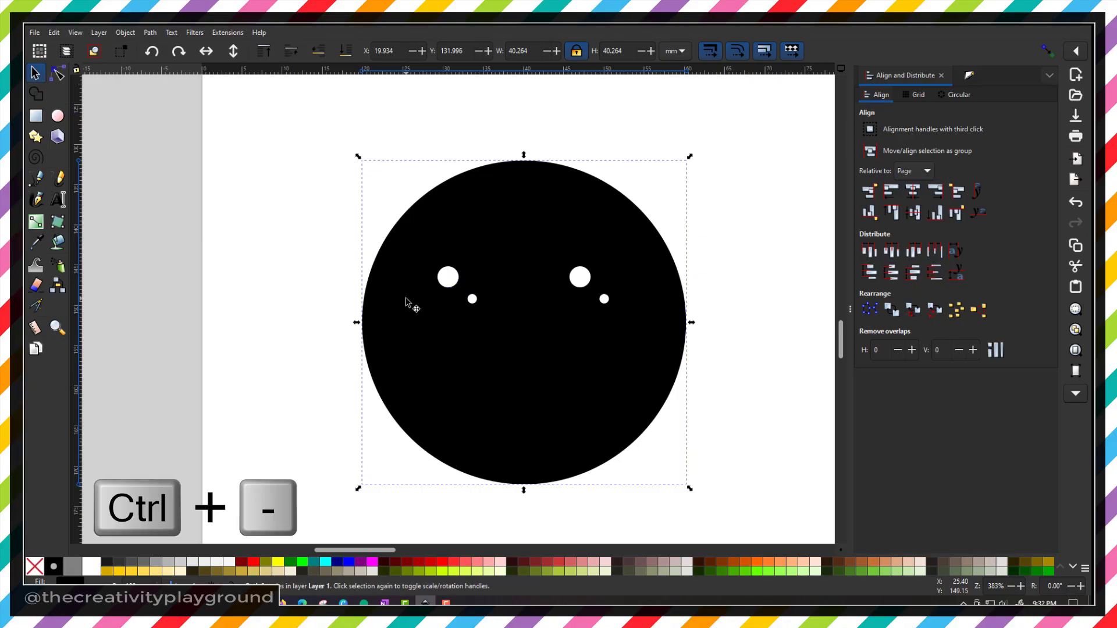
click(473, 300)
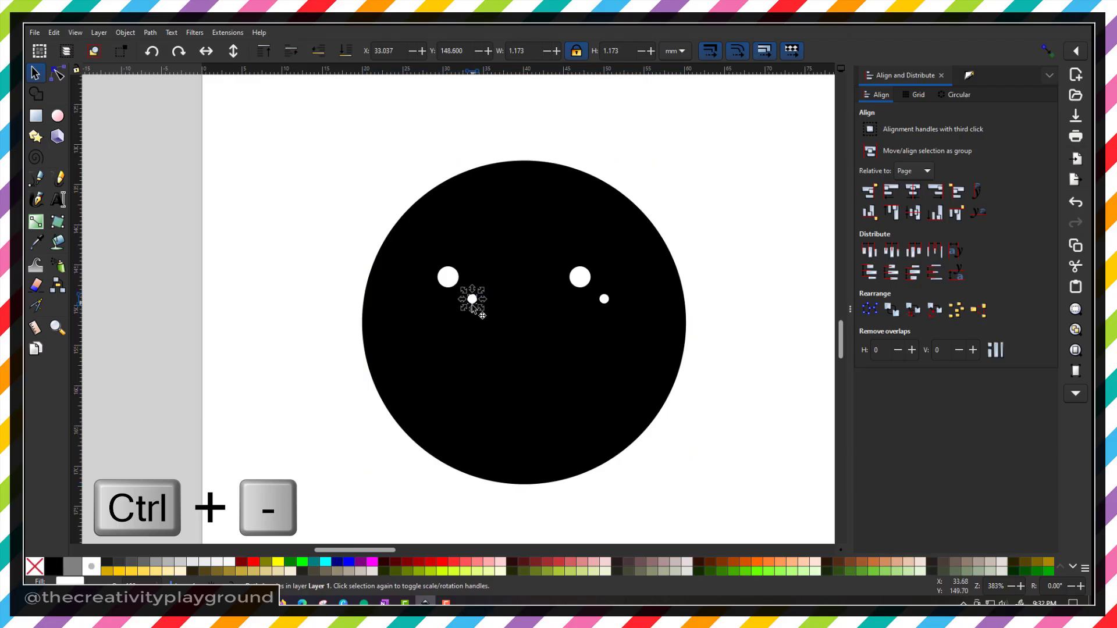
shift+click(469, 347)
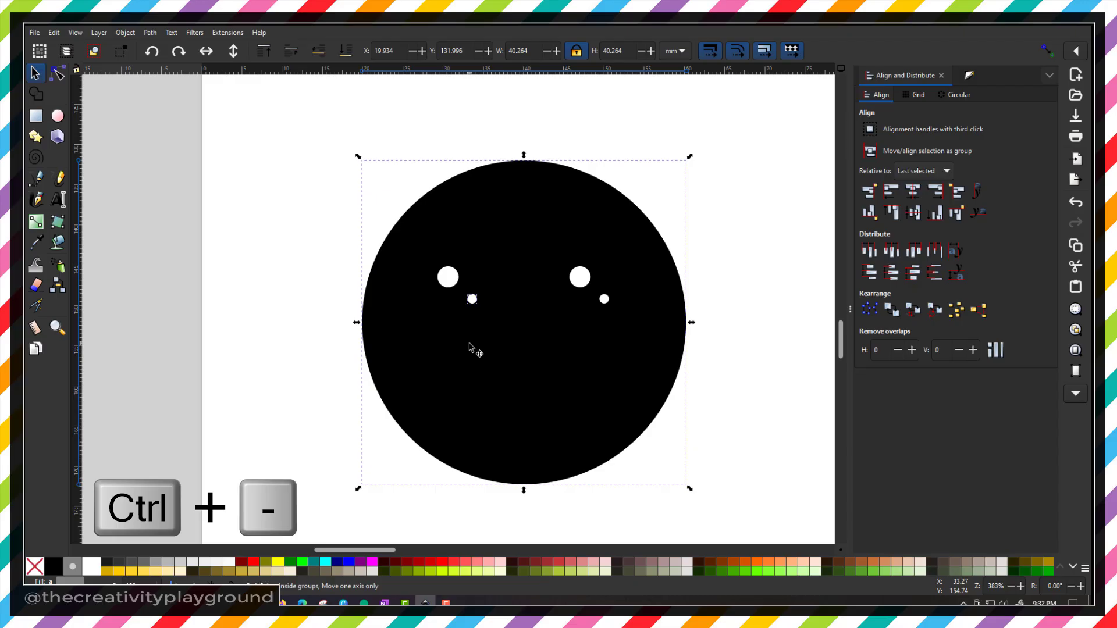
key(ctrl+minus)
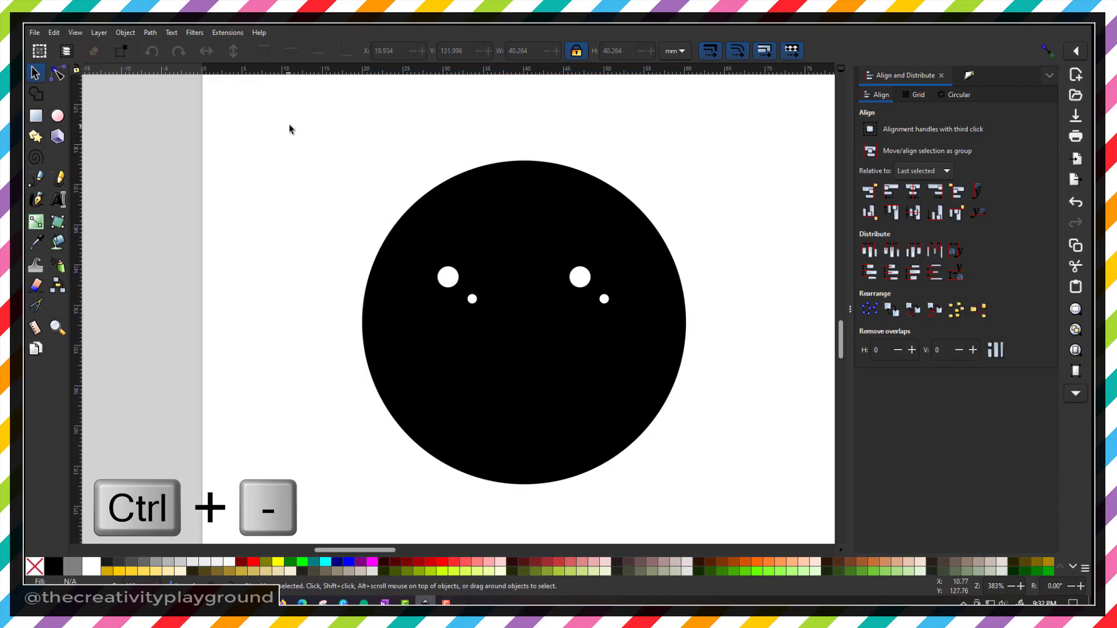
- Move the black face together with its right eye's white highlights off the page, below the pink cut-out face
drag(289, 125, 731, 519)
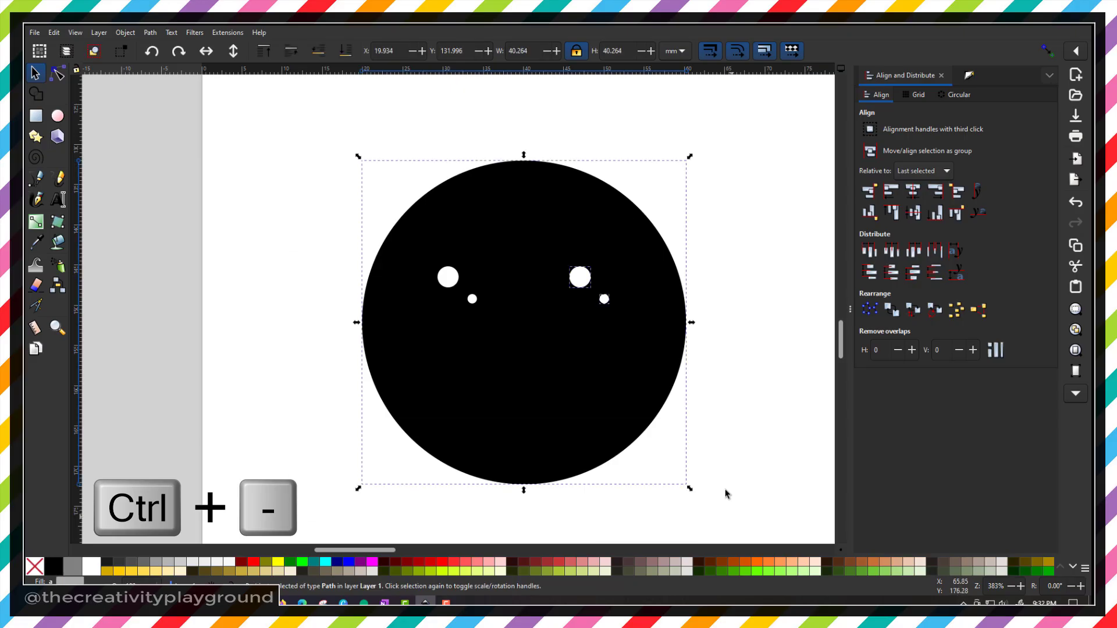
scroll(710, 462, down, 4)
drag(568, 313, 145, 387)
drag(367, 544, 329, 494)
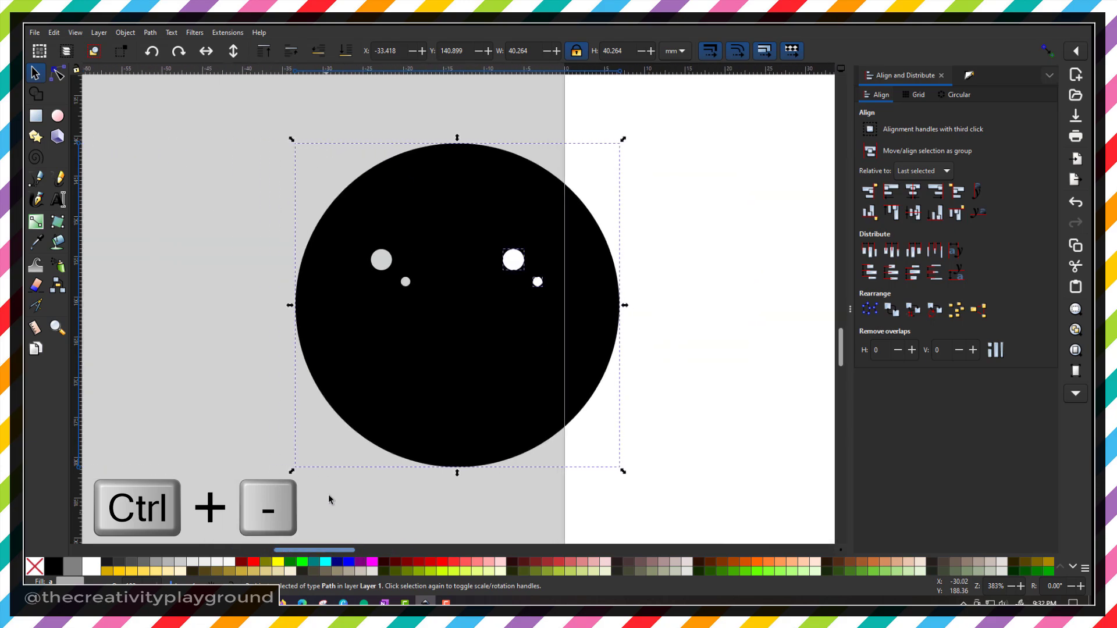
drag(374, 406, 275, 398)
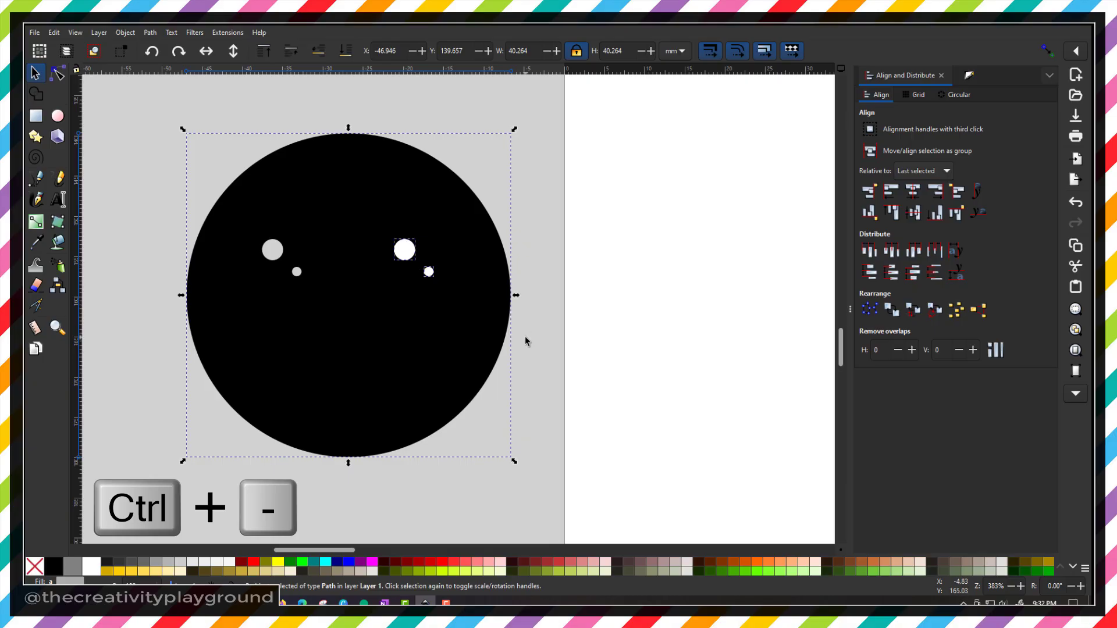
key(Delete)
key(ctrl)
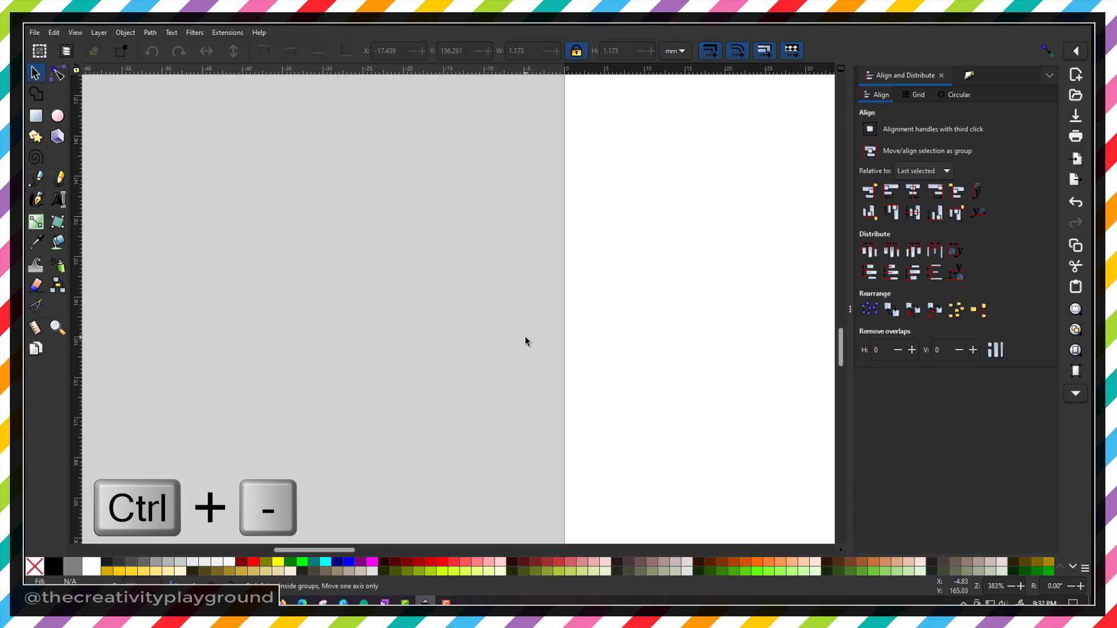
key(ctrl+z)
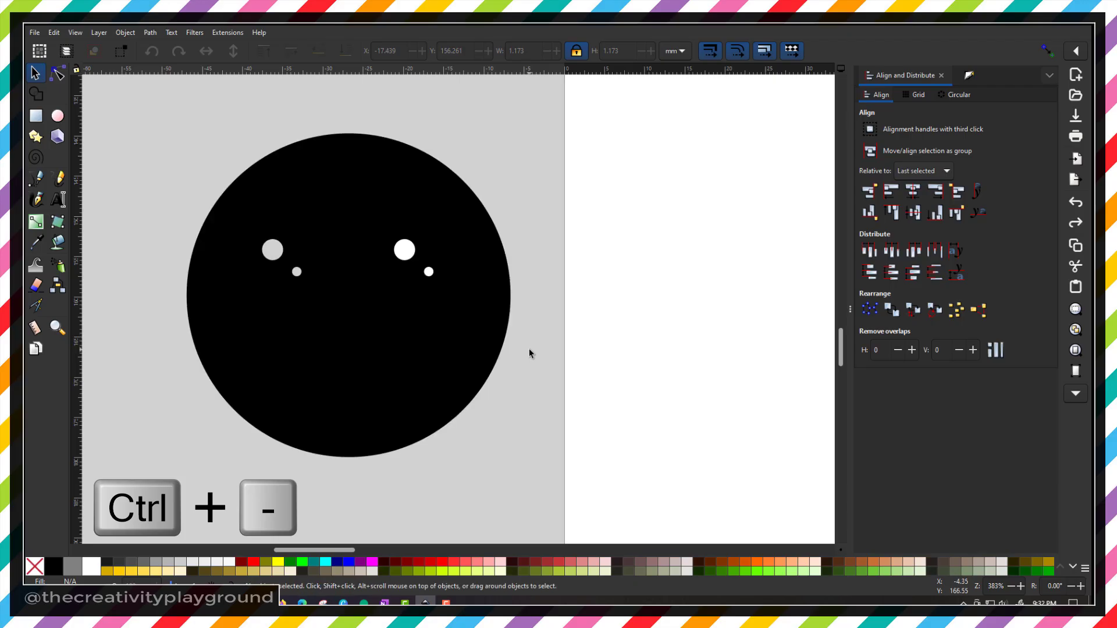
- Cut the right eye's large and small white highlights out of the black circle with path Difference
click(406, 252)
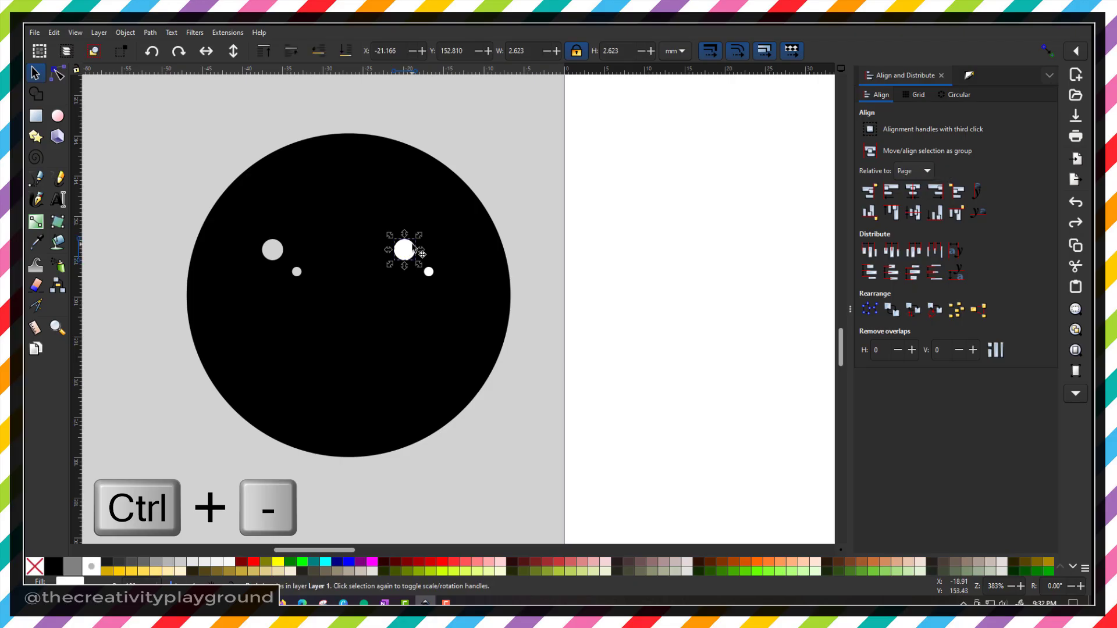
shift+click(398, 337)
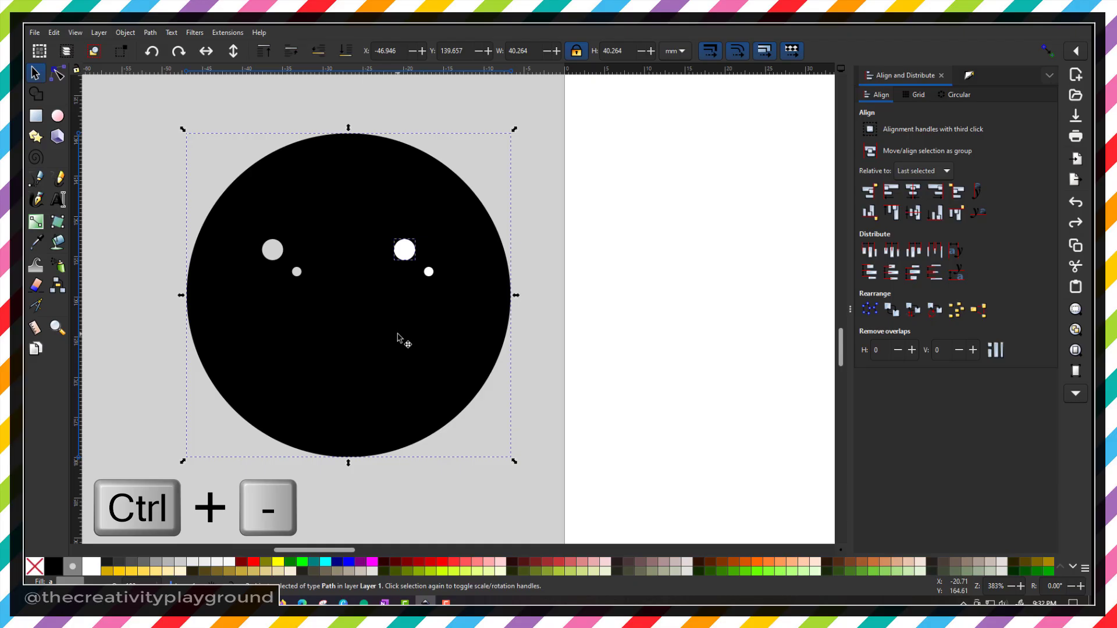
key(ctrl+minus)
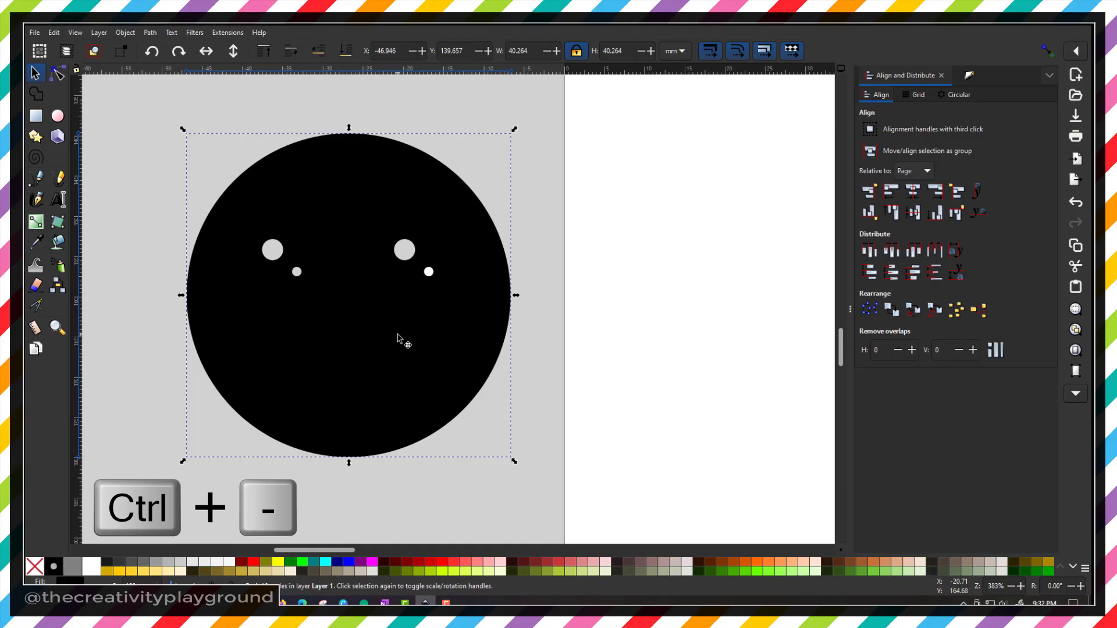
click(429, 273)
shift+click(417, 343)
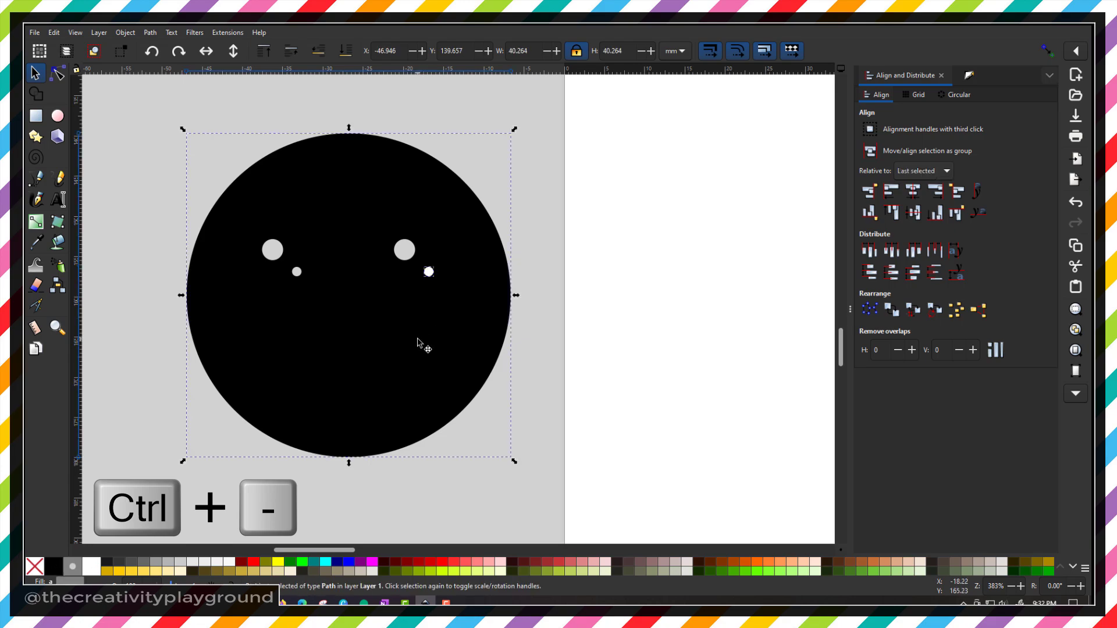
key(ctrl+minus)
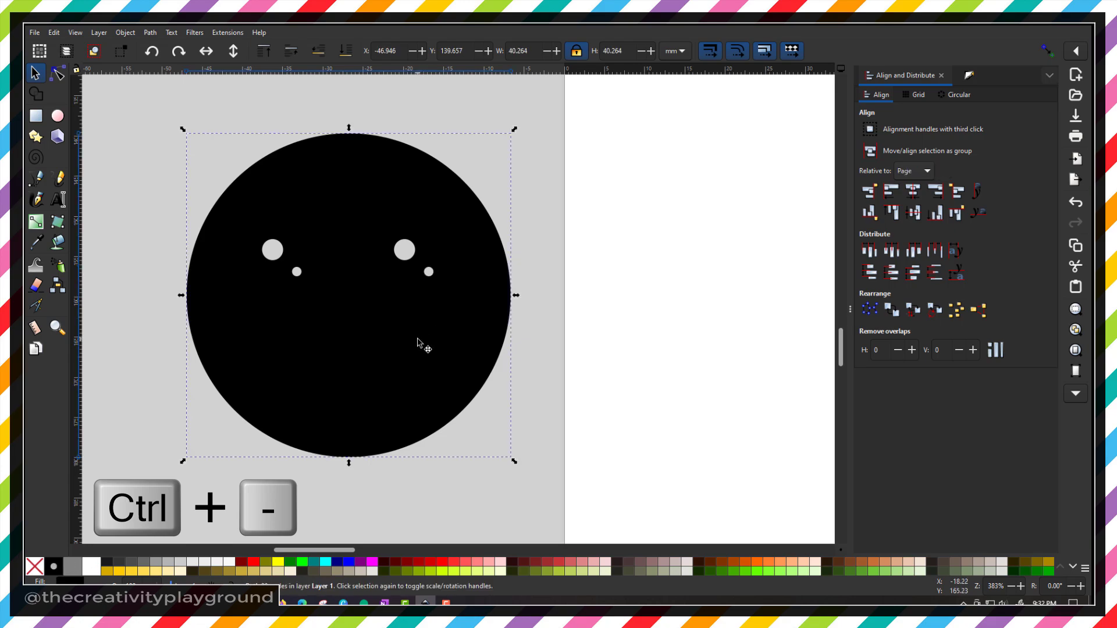
click(472, 497)
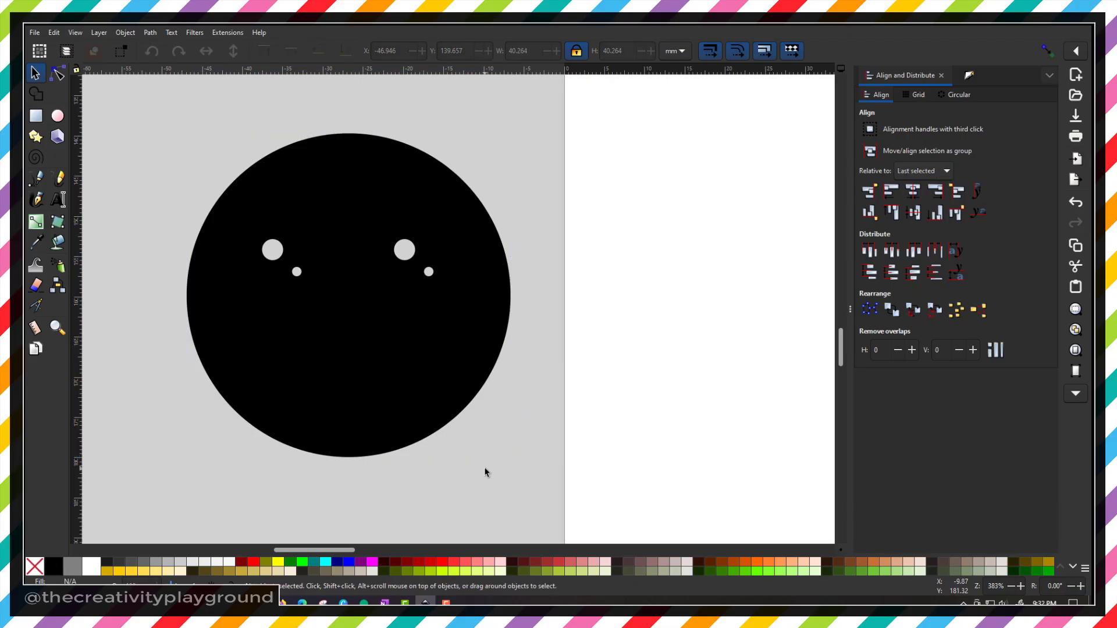
- Duplicate the cream circle in the sun's centre and place the copy off the page beside the black cut-out face
key(5)
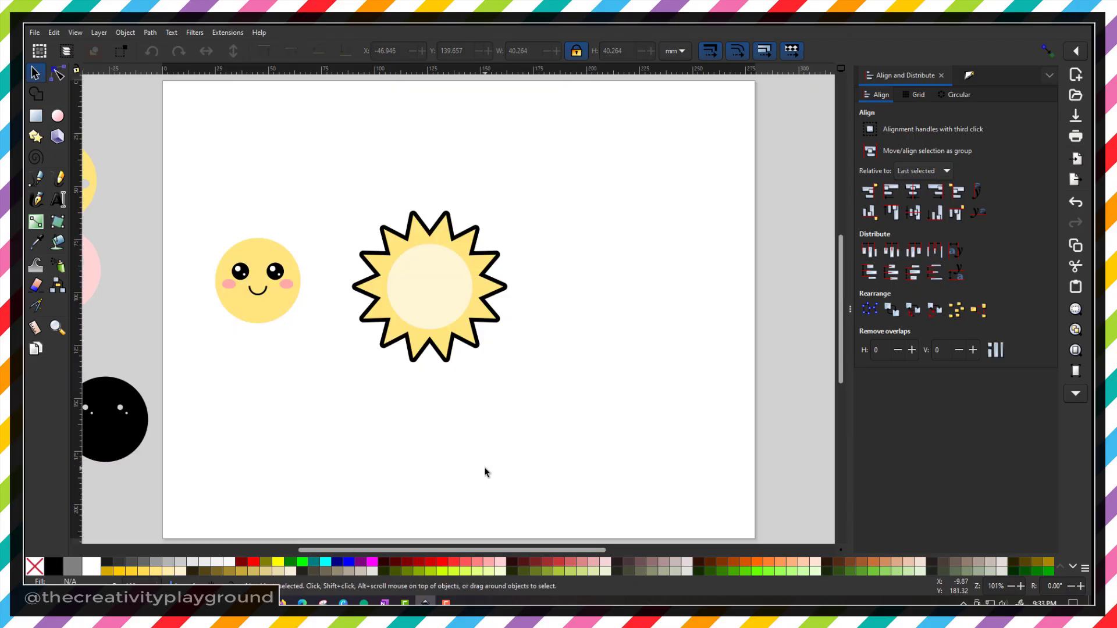
drag(476, 557, 390, 552)
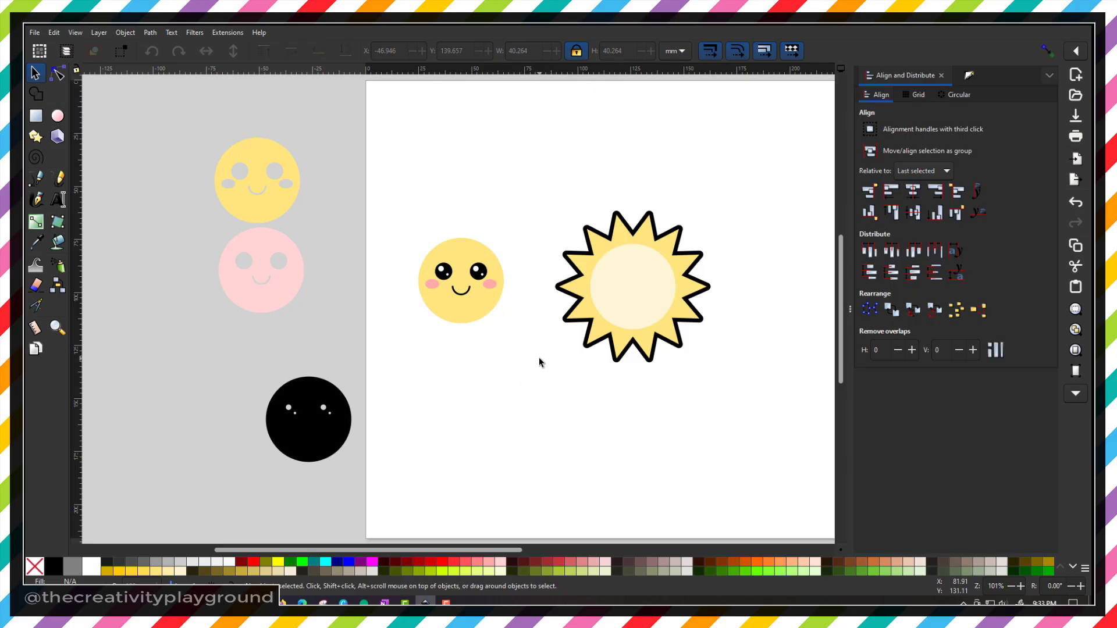
click(638, 304)
key(ctrl+d)
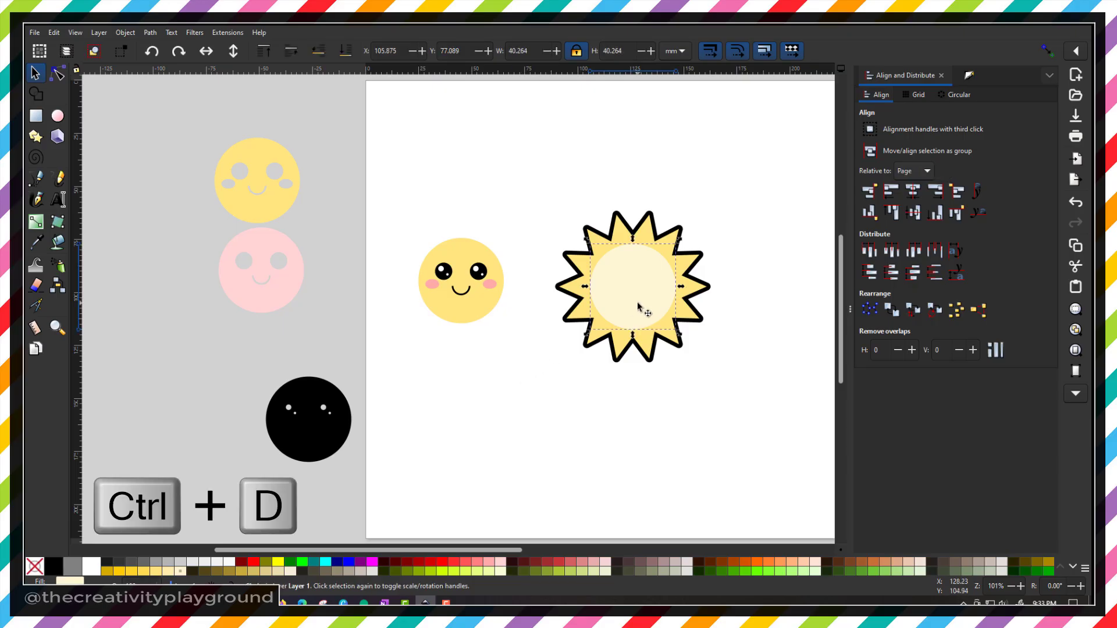
key(ctrl+d)
drag(638, 307, 183, 394)
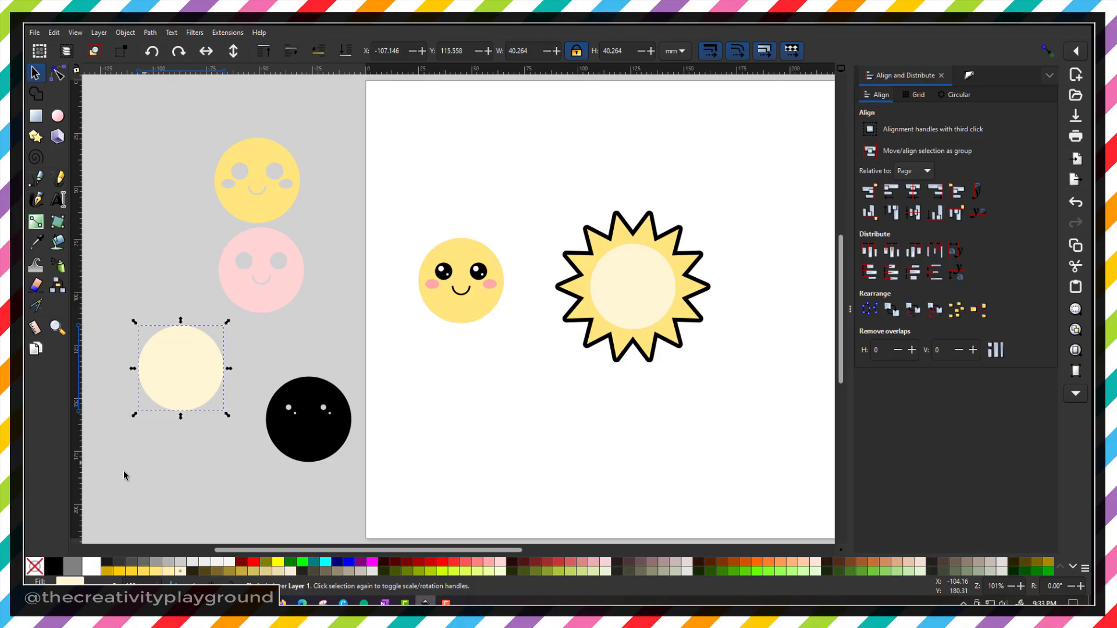
- Fill the copied circle white and move the black cut-out face so that the two overlap
click(93, 567)
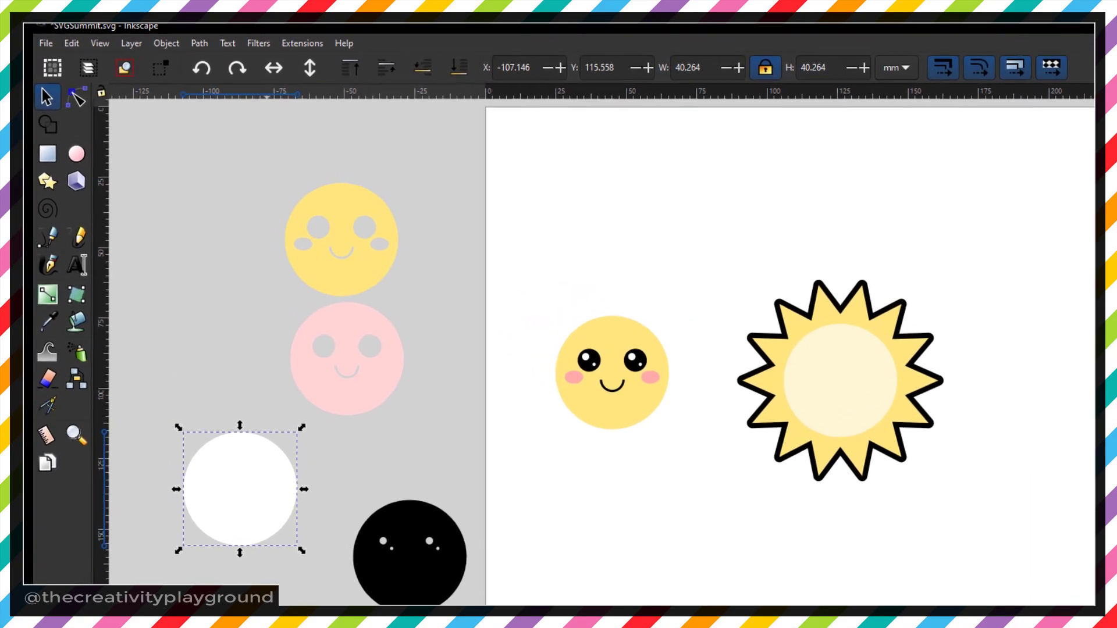
mouse_move(396, 591)
mouse_down()
mouse_move(248, 533)
mouse_move(283, 548)
mouse_up()
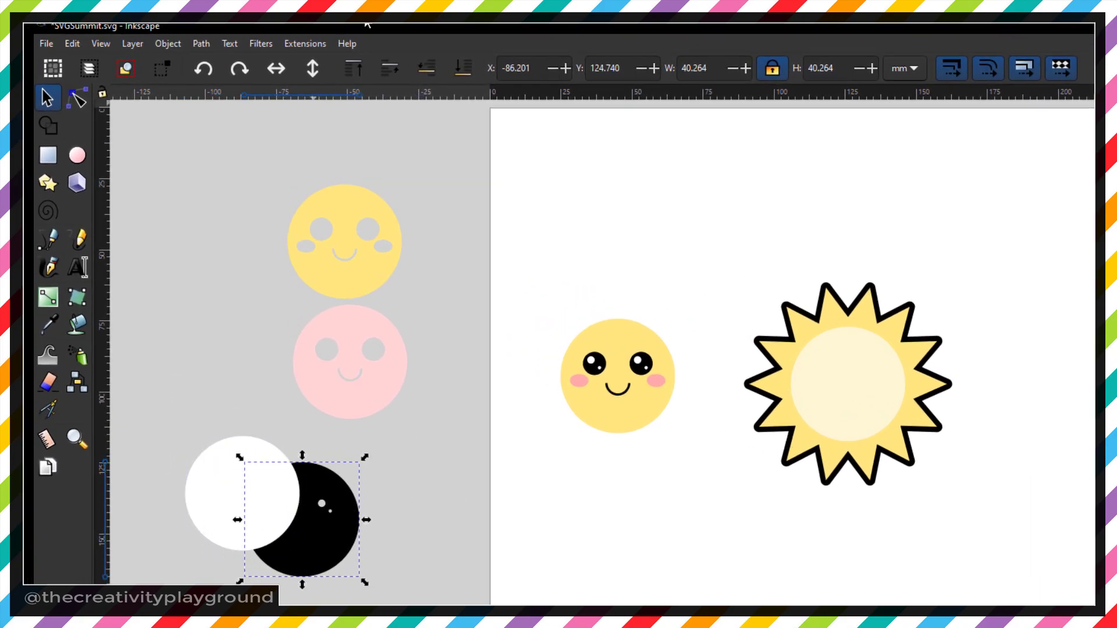
click(393, 68)
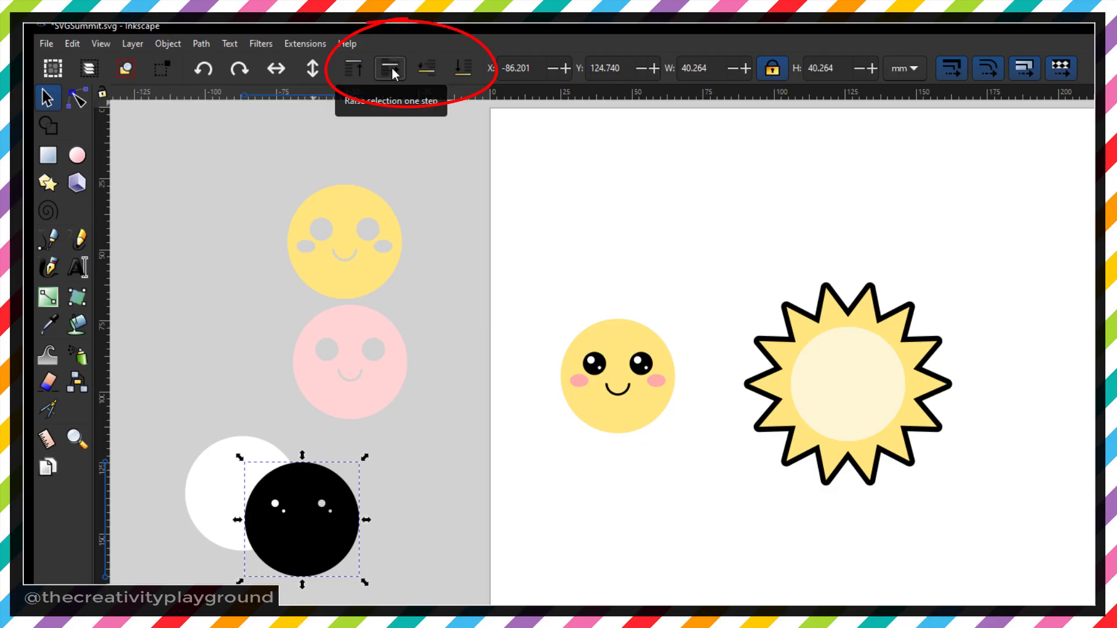
drag(364, 402, 361, 594)
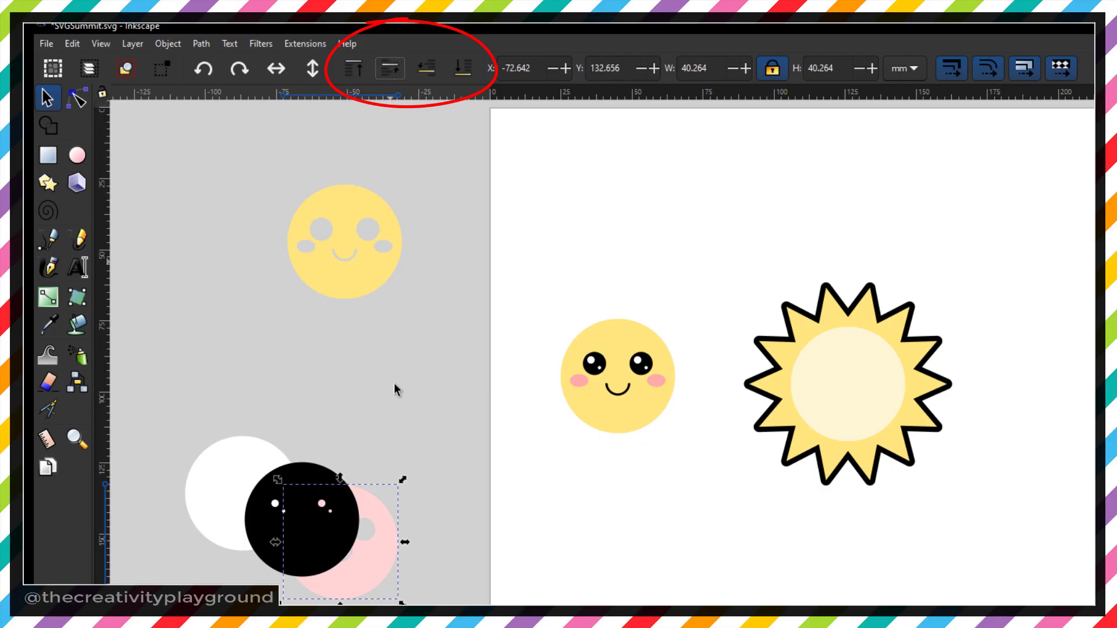
drag(367, 593, 417, 447)
key(ctrl+z)
key(ctrl+z)
key(ctrl+z)
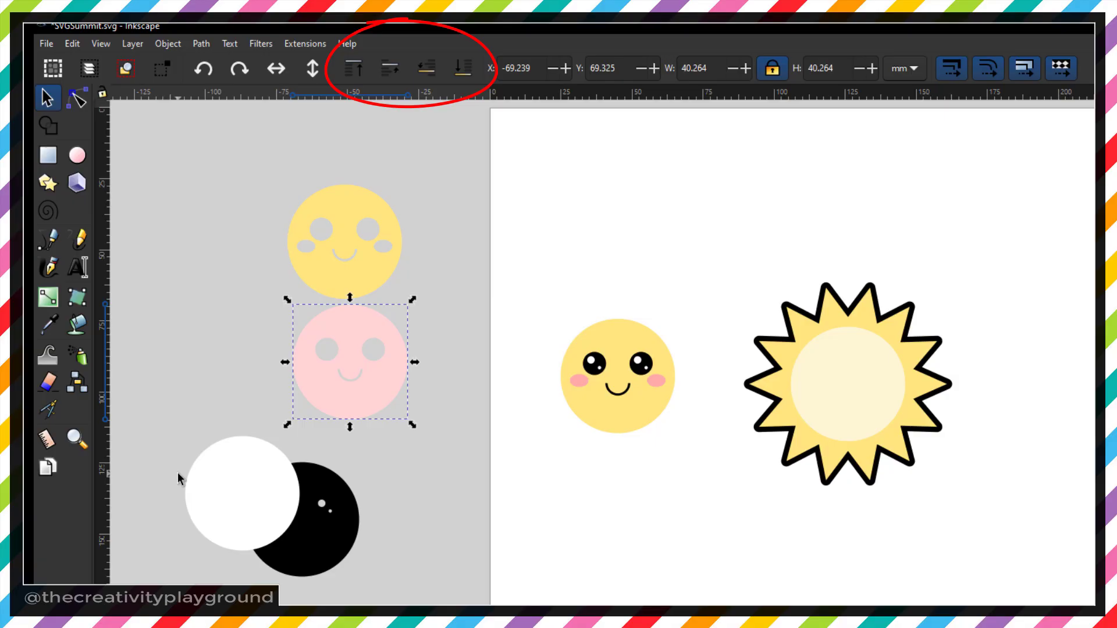
- Lower the white circle to the bottom of the stacking order, beneath the black cut-out face
scroll(178, 474, up, 2)
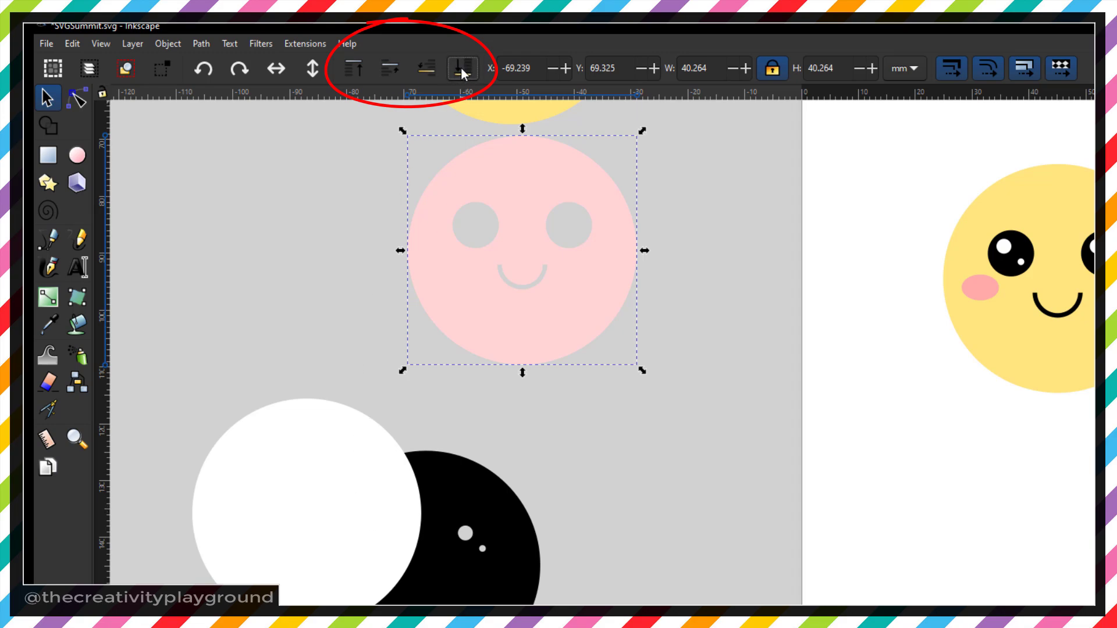
click(429, 71)
click(385, 75)
click(461, 72)
click(374, 462)
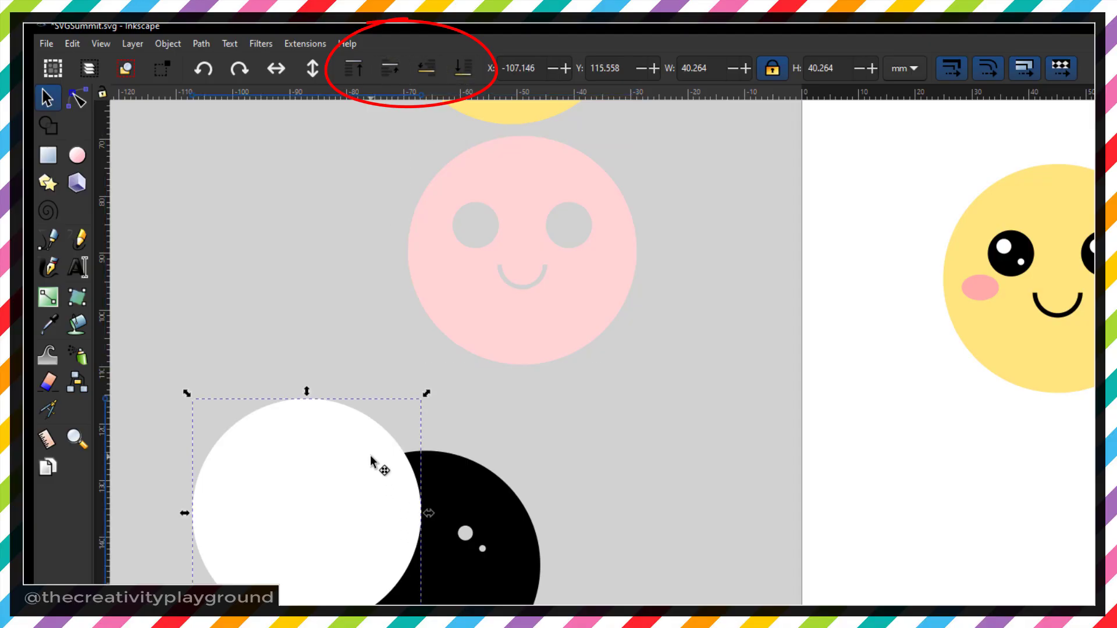
click(463, 72)
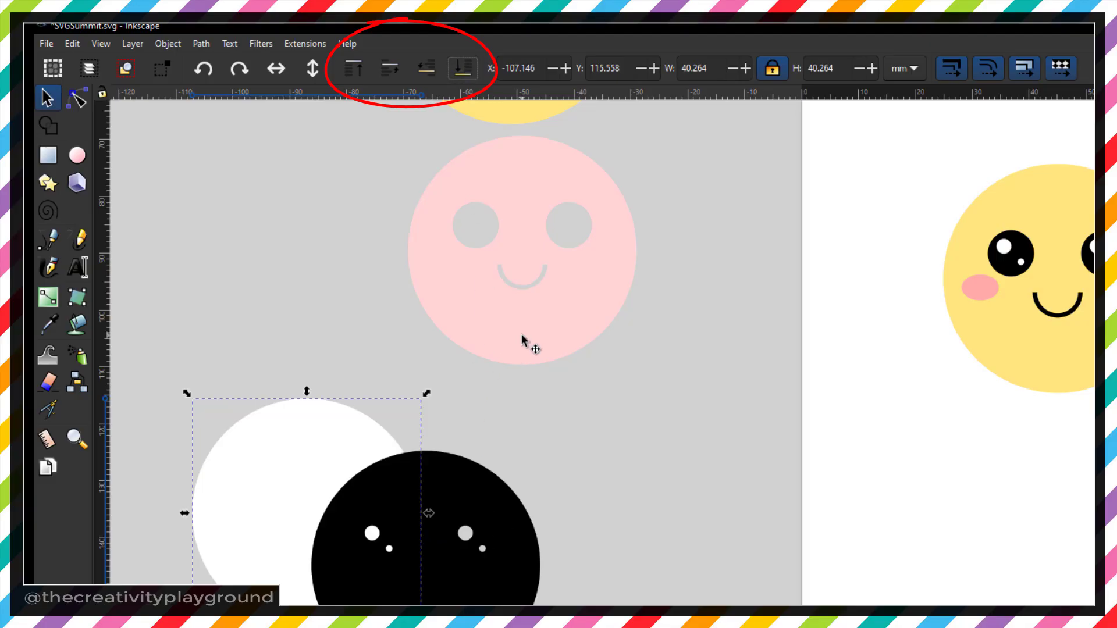
- Move the pink and yellow cut-out faces to overlap the black one, raising each one step in the stacking order
drag(522, 334, 484, 560)
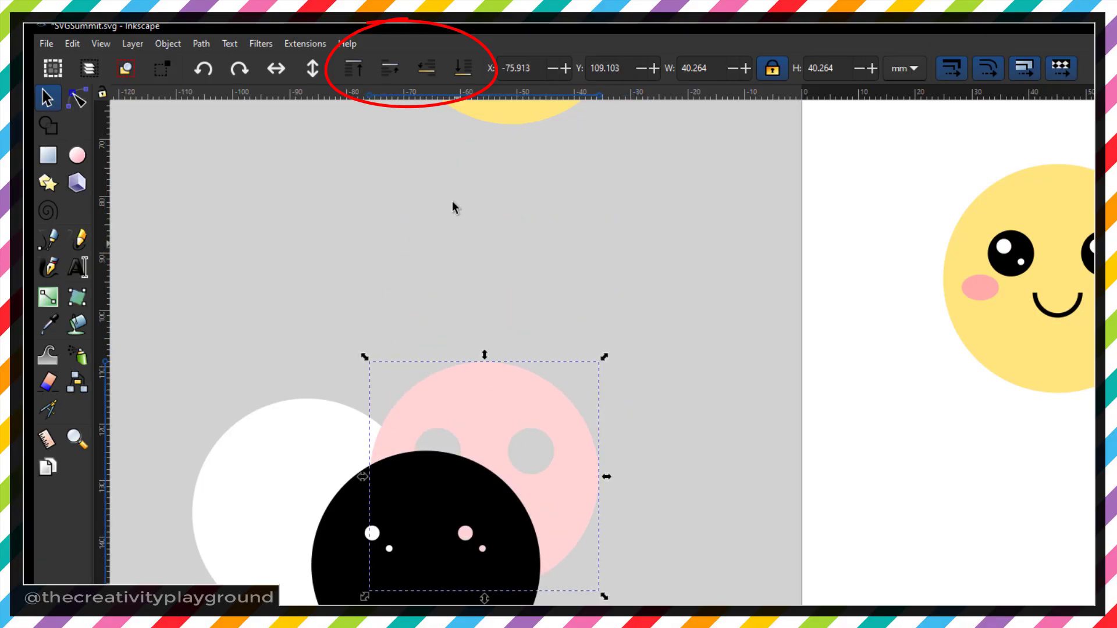
click(390, 67)
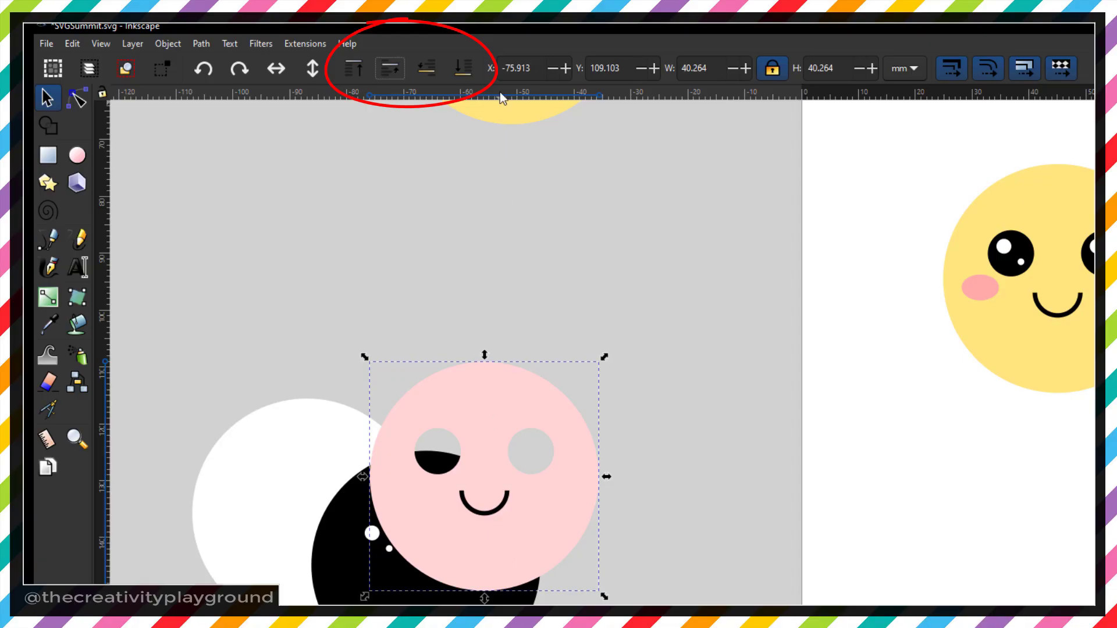
drag(508, 110, 515, 541)
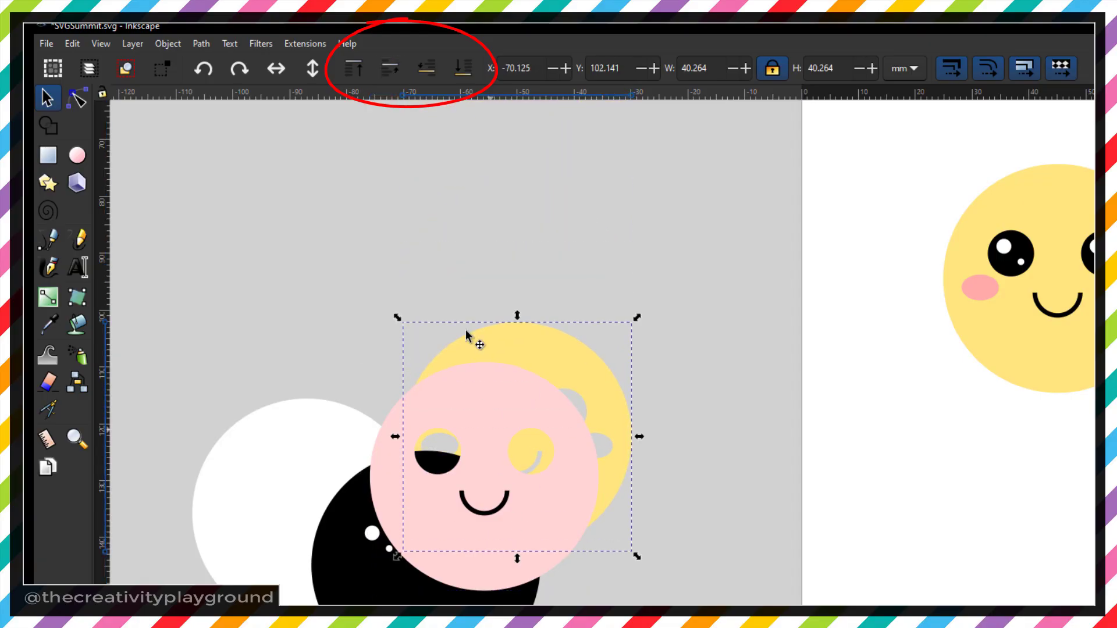
click(393, 70)
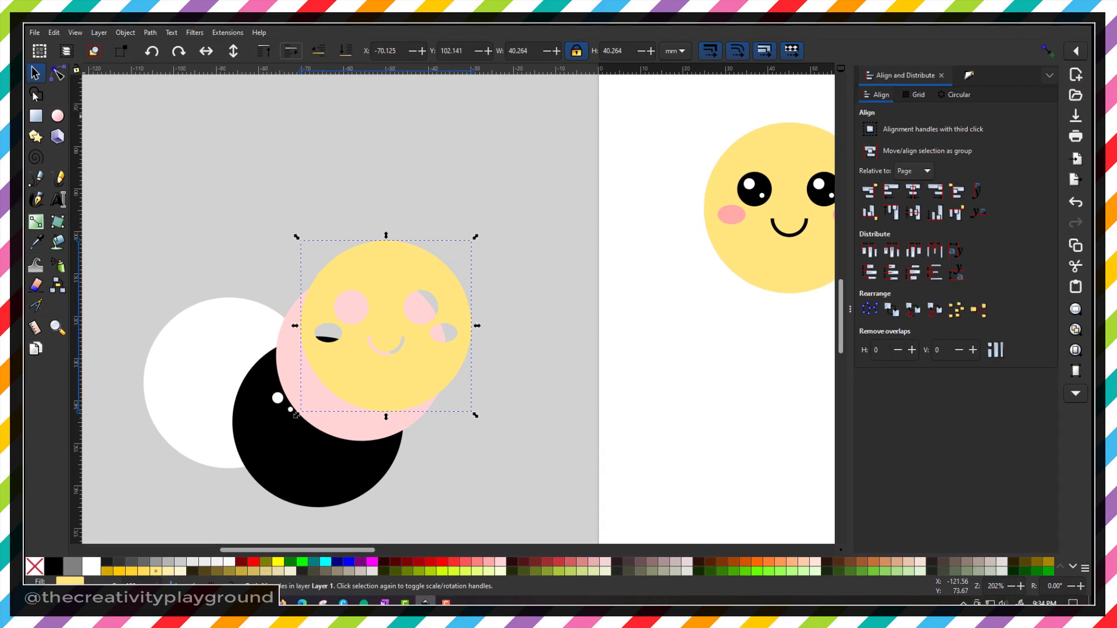
- Centre the white, black, pink and yellow faces on each other both ways, relative to the last selected, and move the stack onto the page
drag(106, 197, 509, 522)
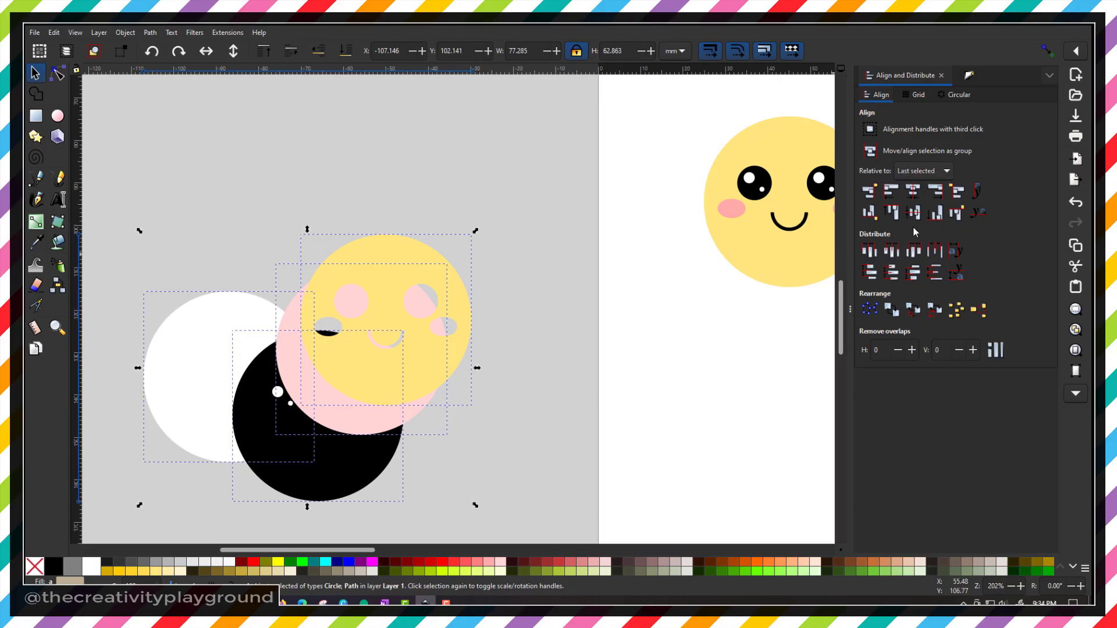
click(913, 192)
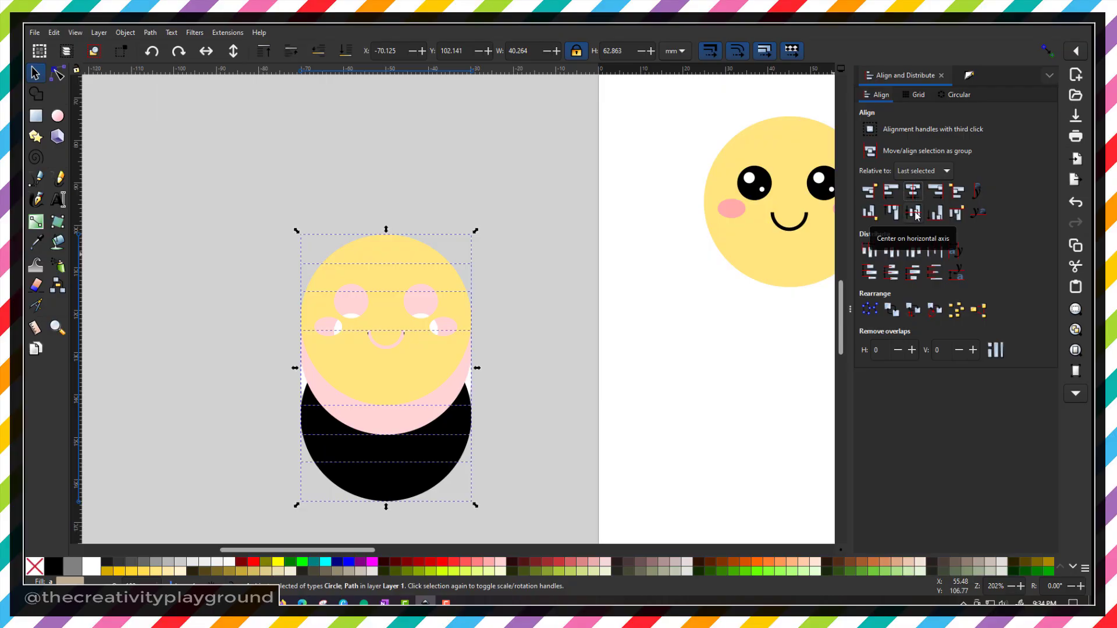
click(914, 214)
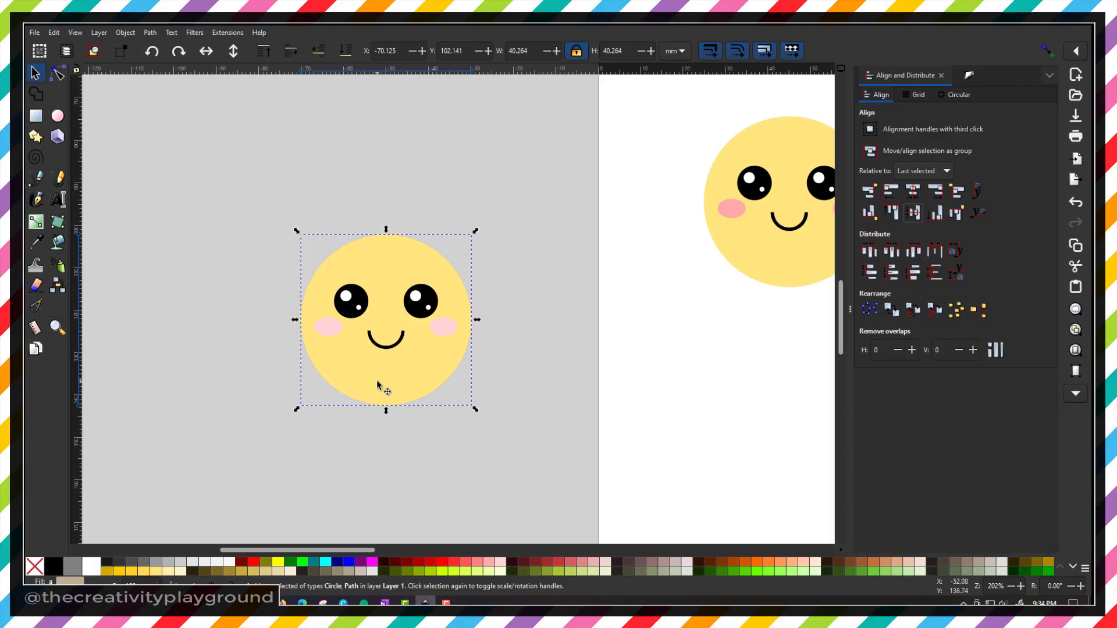
drag(403, 388, 780, 456)
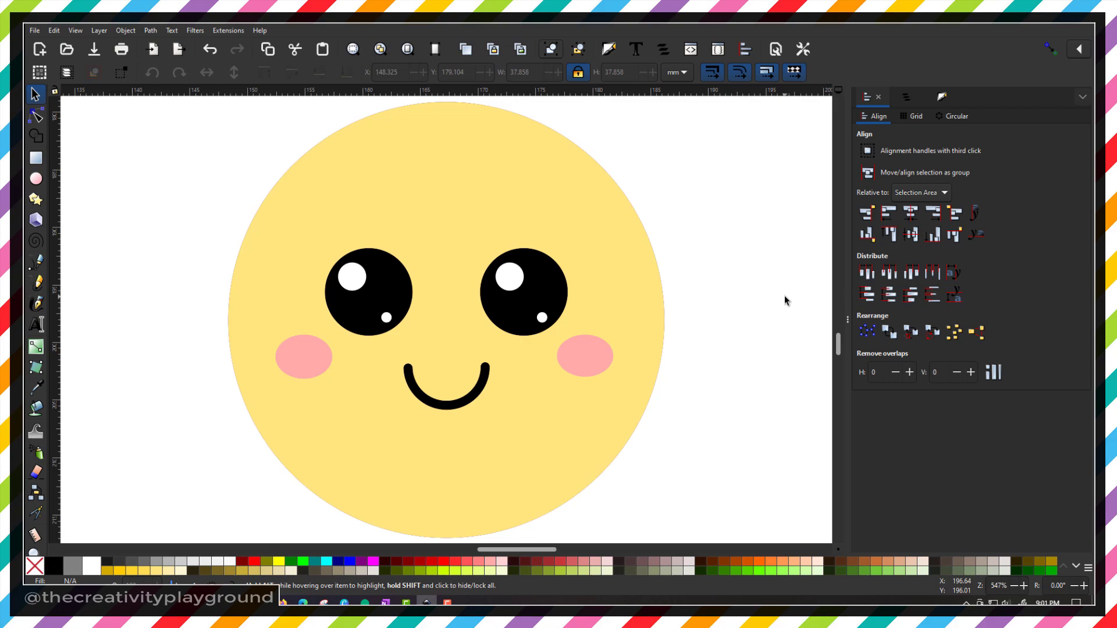
- Set up a single-file export with its area limited to the smiley face and open the export filename selection
key(ctrl+shift+e)
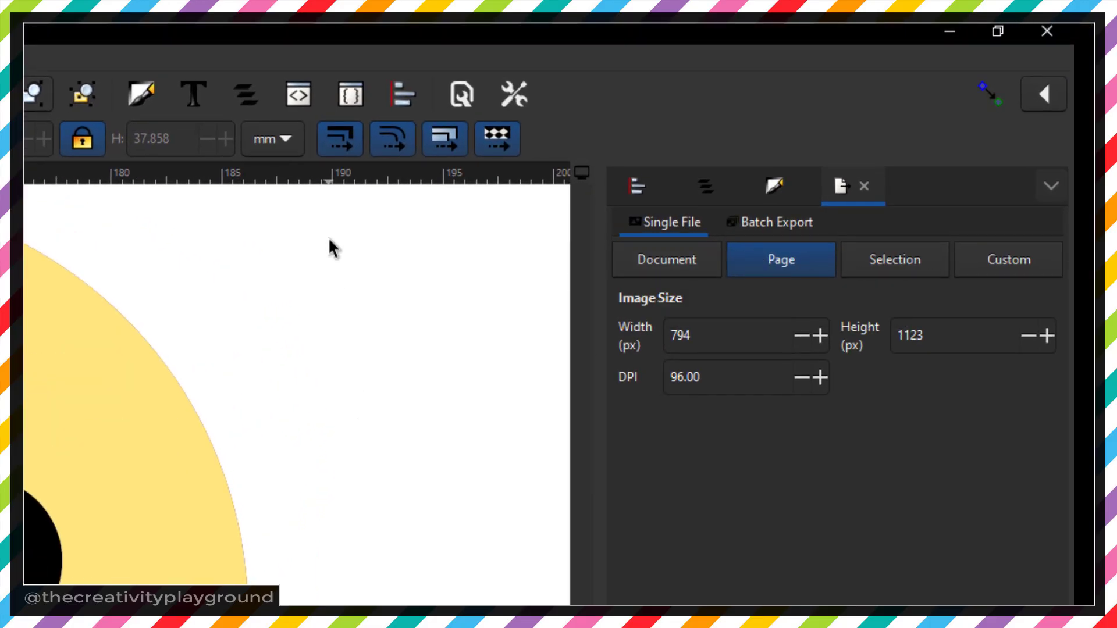
click(899, 255)
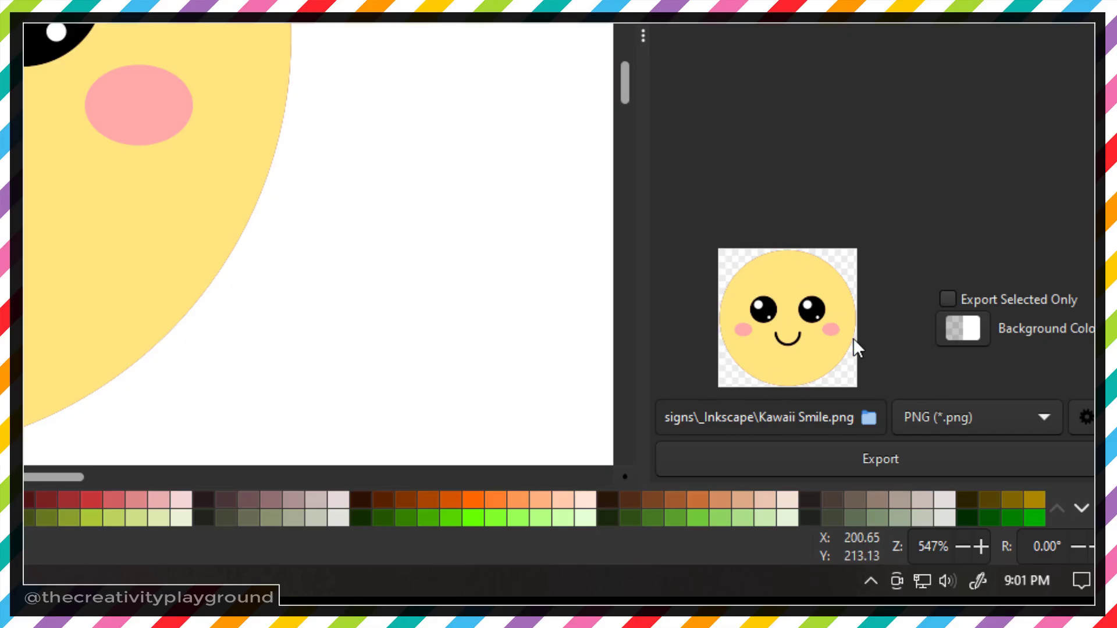
click(869, 418)
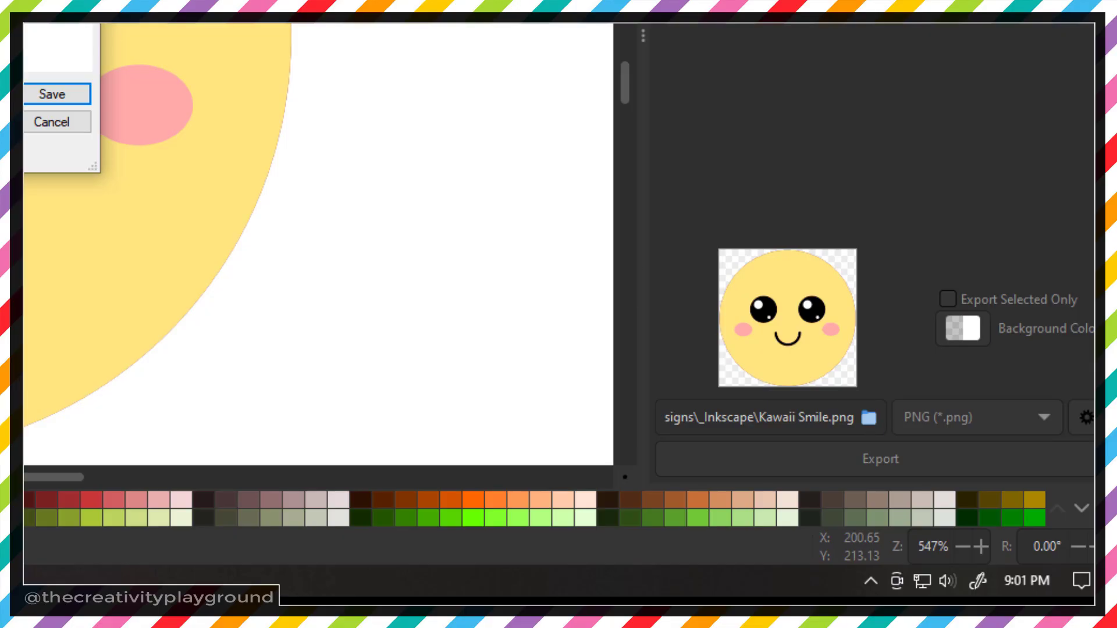
drag(24, 24, 630, 144)
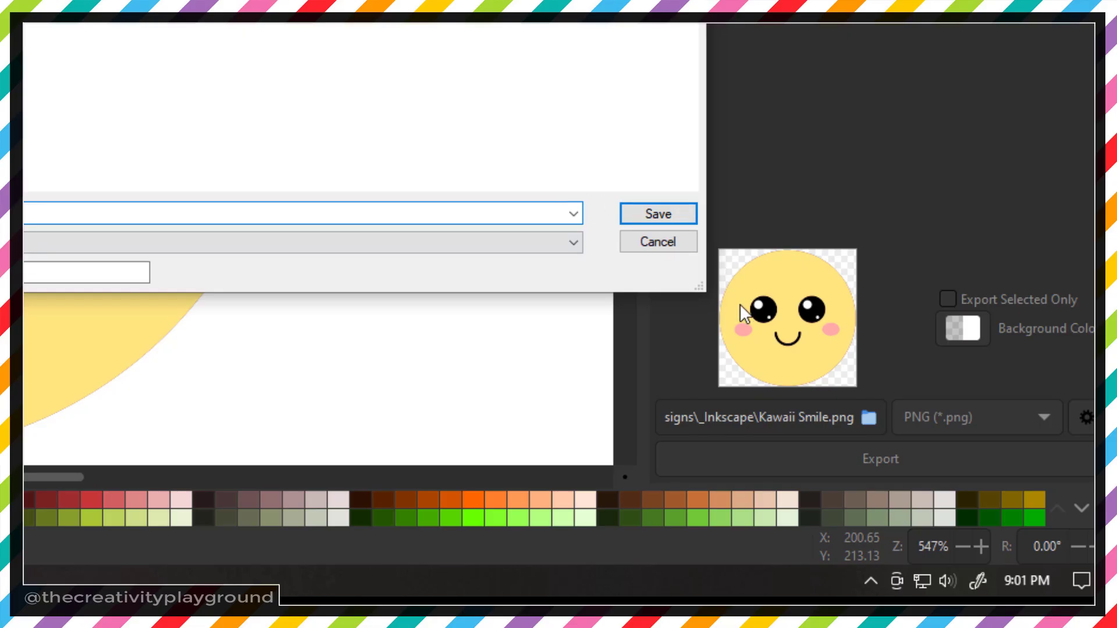
drag(705, 284, 200, 106)
drag(140, 24, 573, 179)
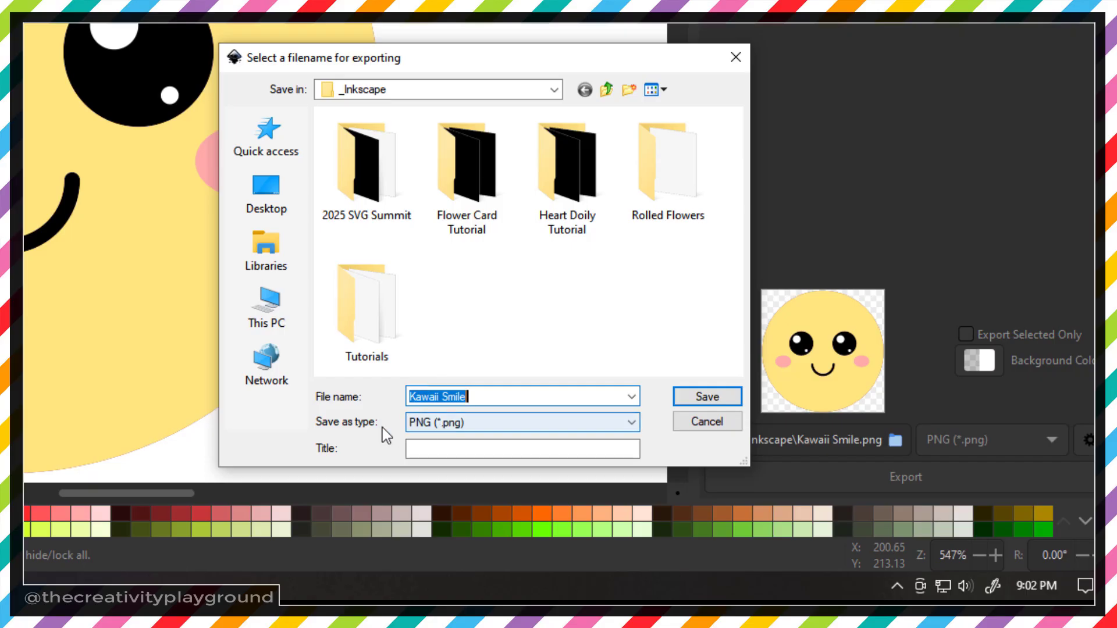
- Set the export file to Plain SVG (*.svg), named Kawaii Smile, in the Tutorials folder
click(474, 424)
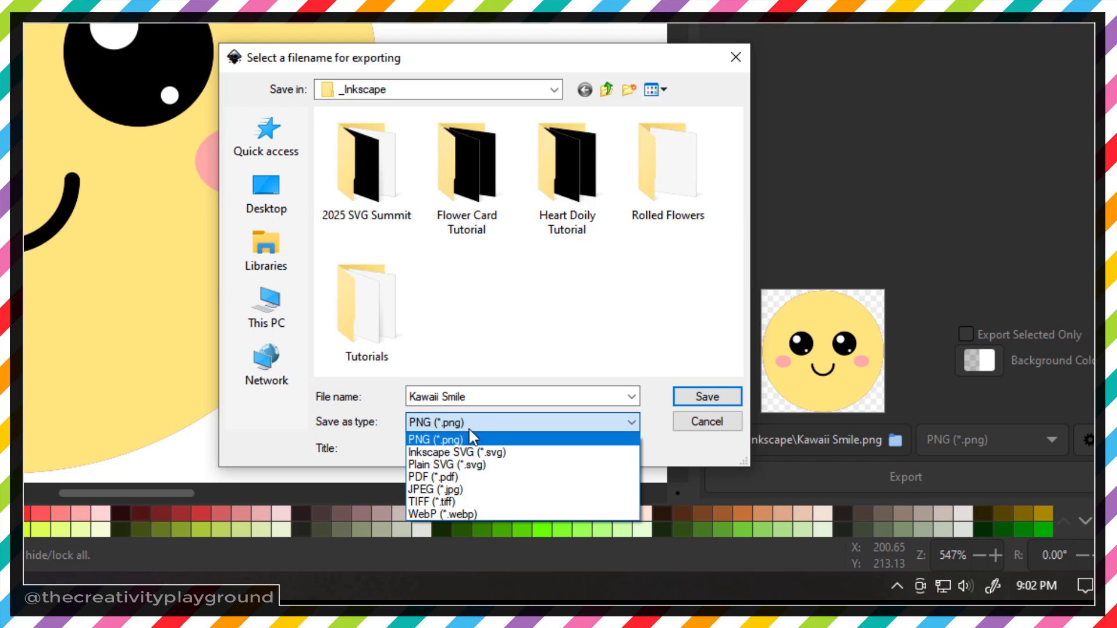
click(448, 465)
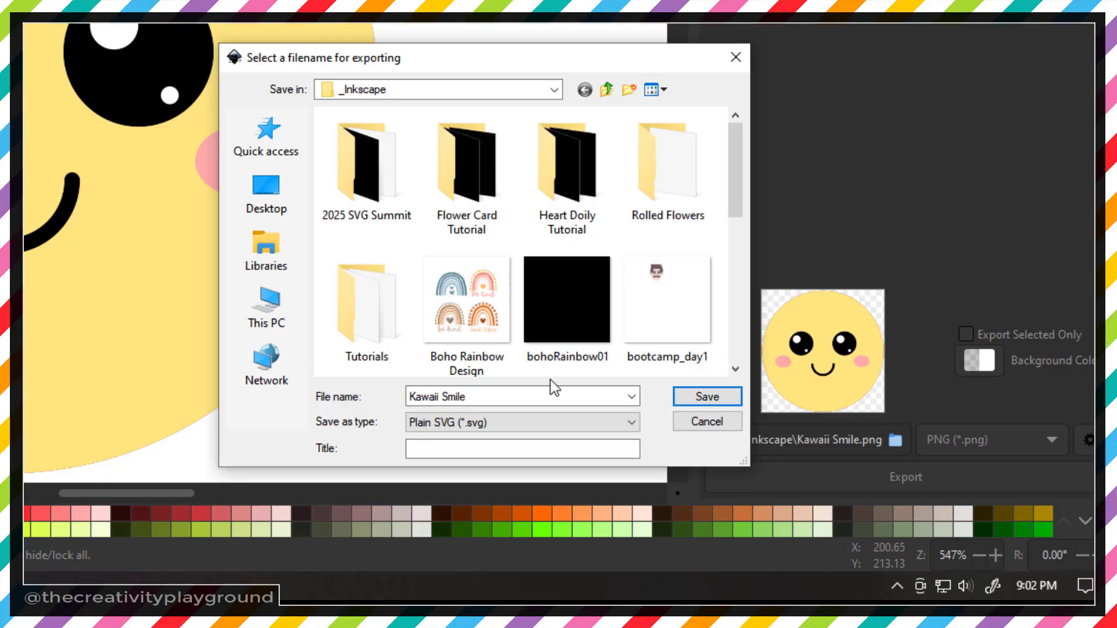
double_click(354, 326)
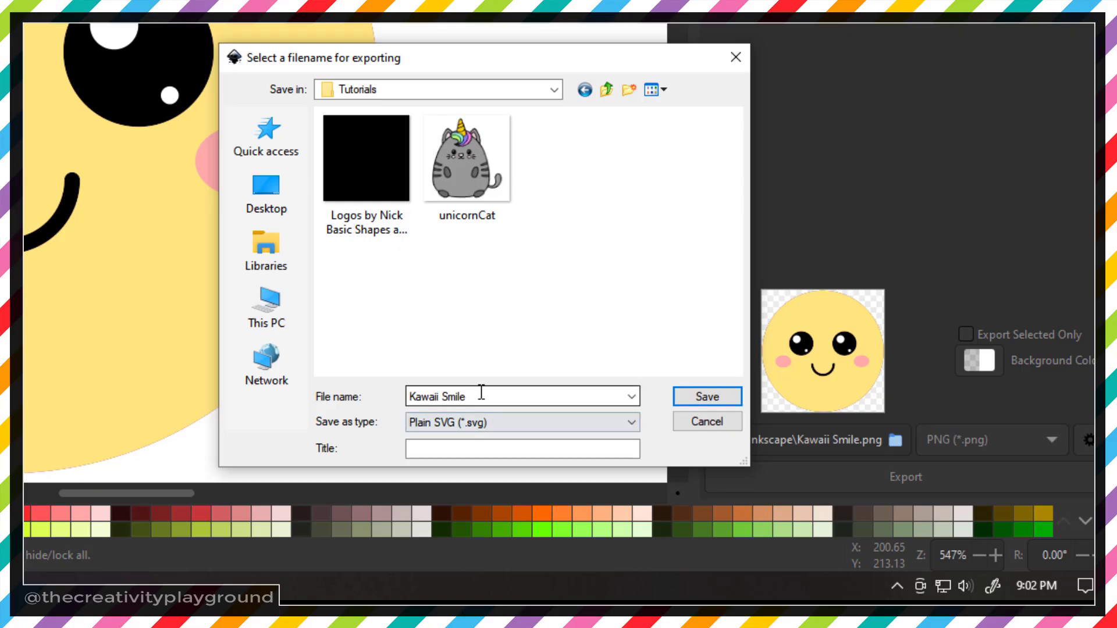
click(682, 399)
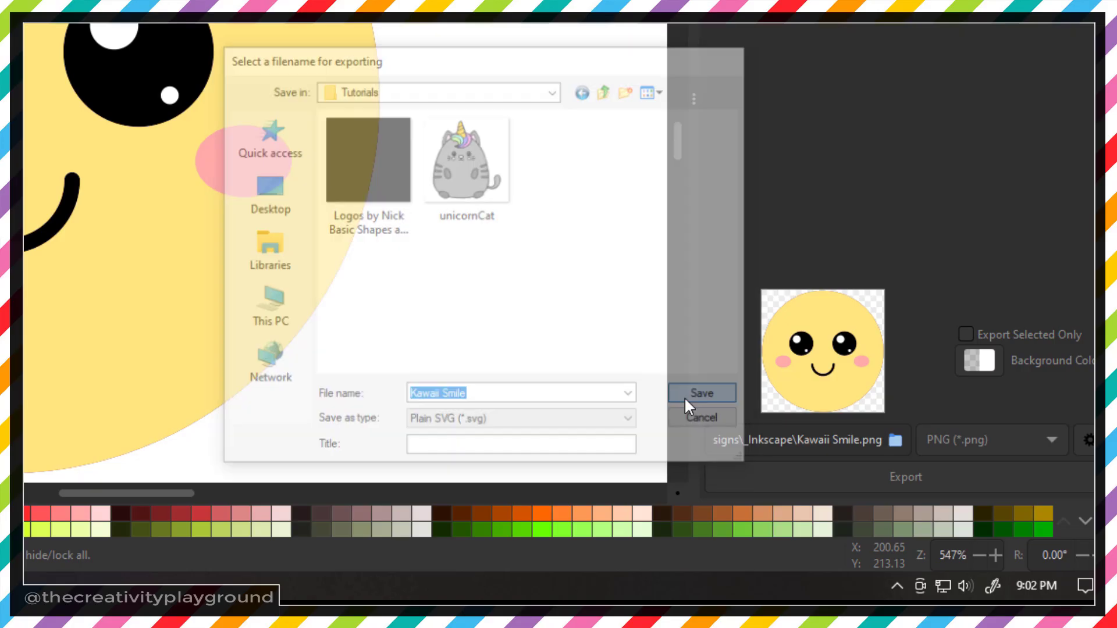